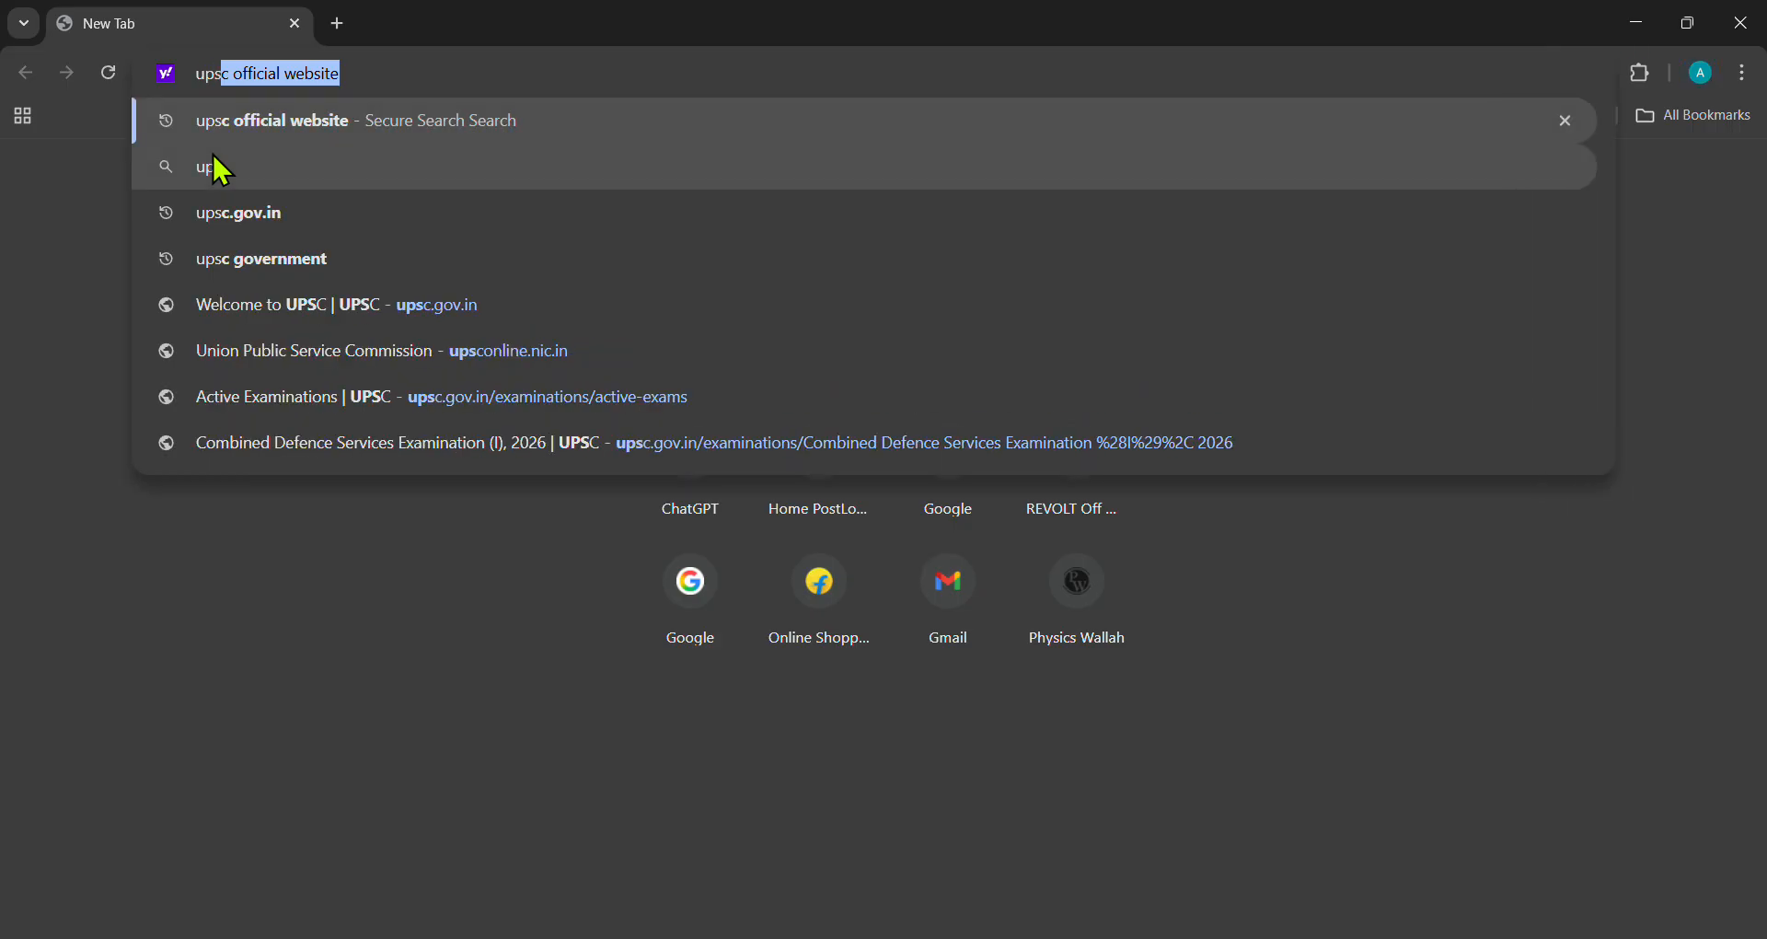
Search the web for "upsc official website" and open the Welcome to UPSC result
key("Return")
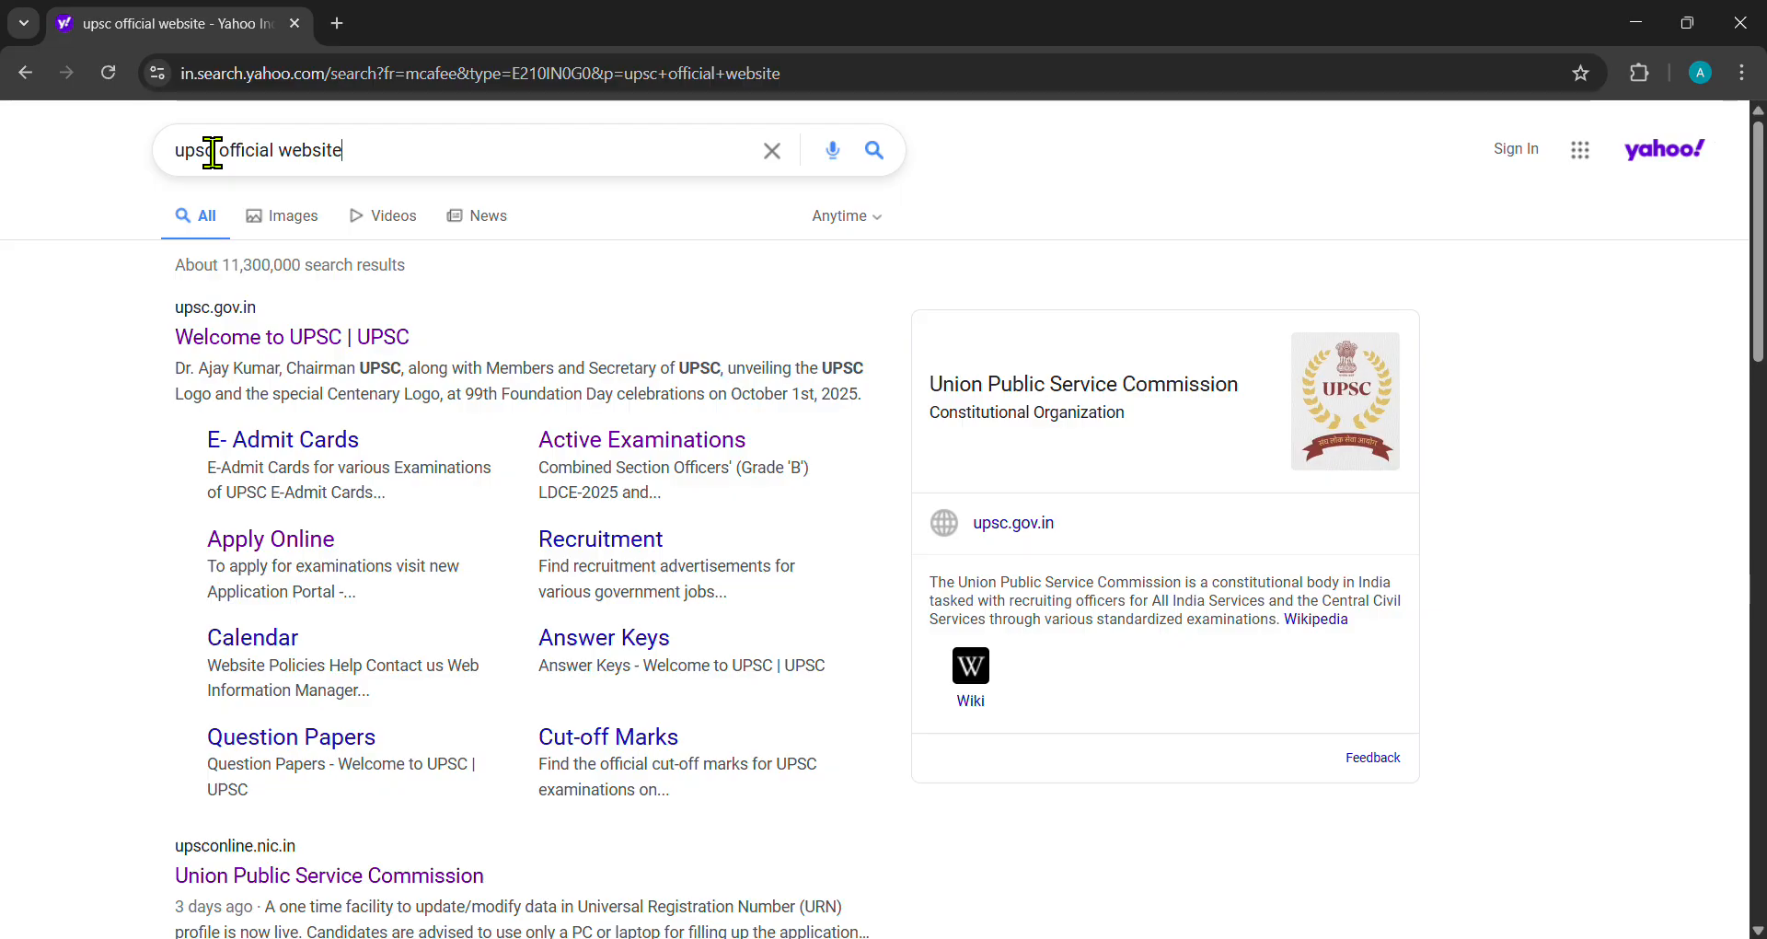
left_click(259, 353)
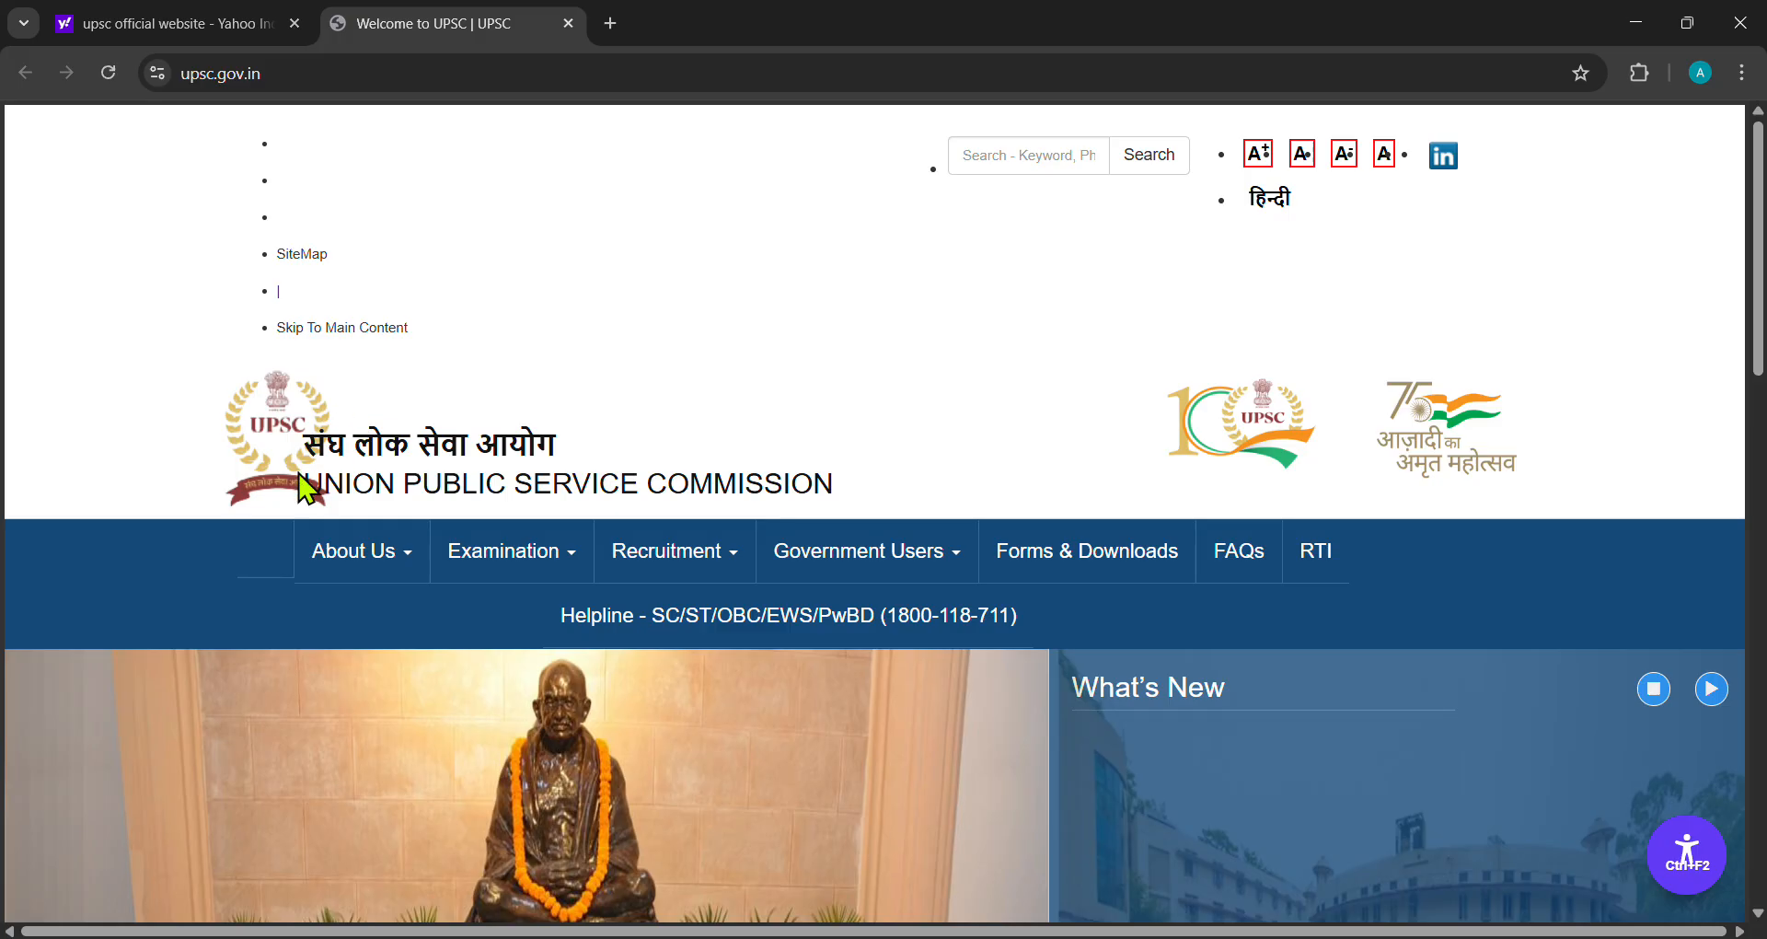
Open the Active Examinations page of the UPSC site
left_click(377, 552)
left_click(504, 563)
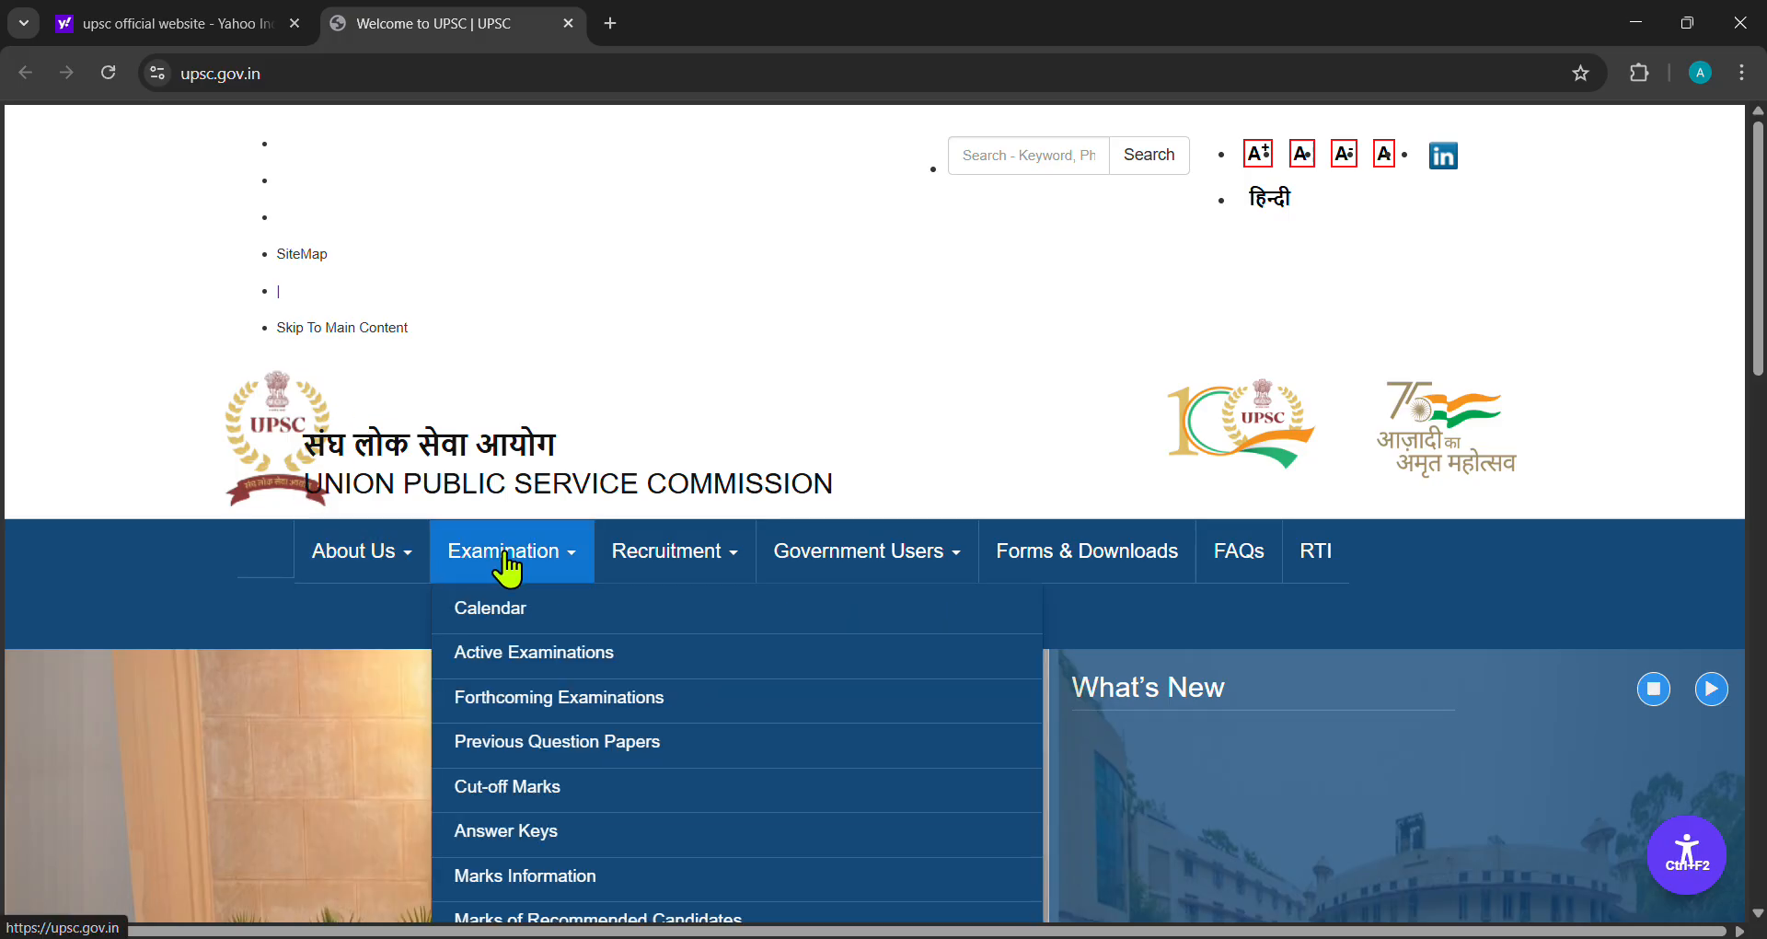
scroll(506, 565, "down", 1)
scroll(506, 566, "down", 1)
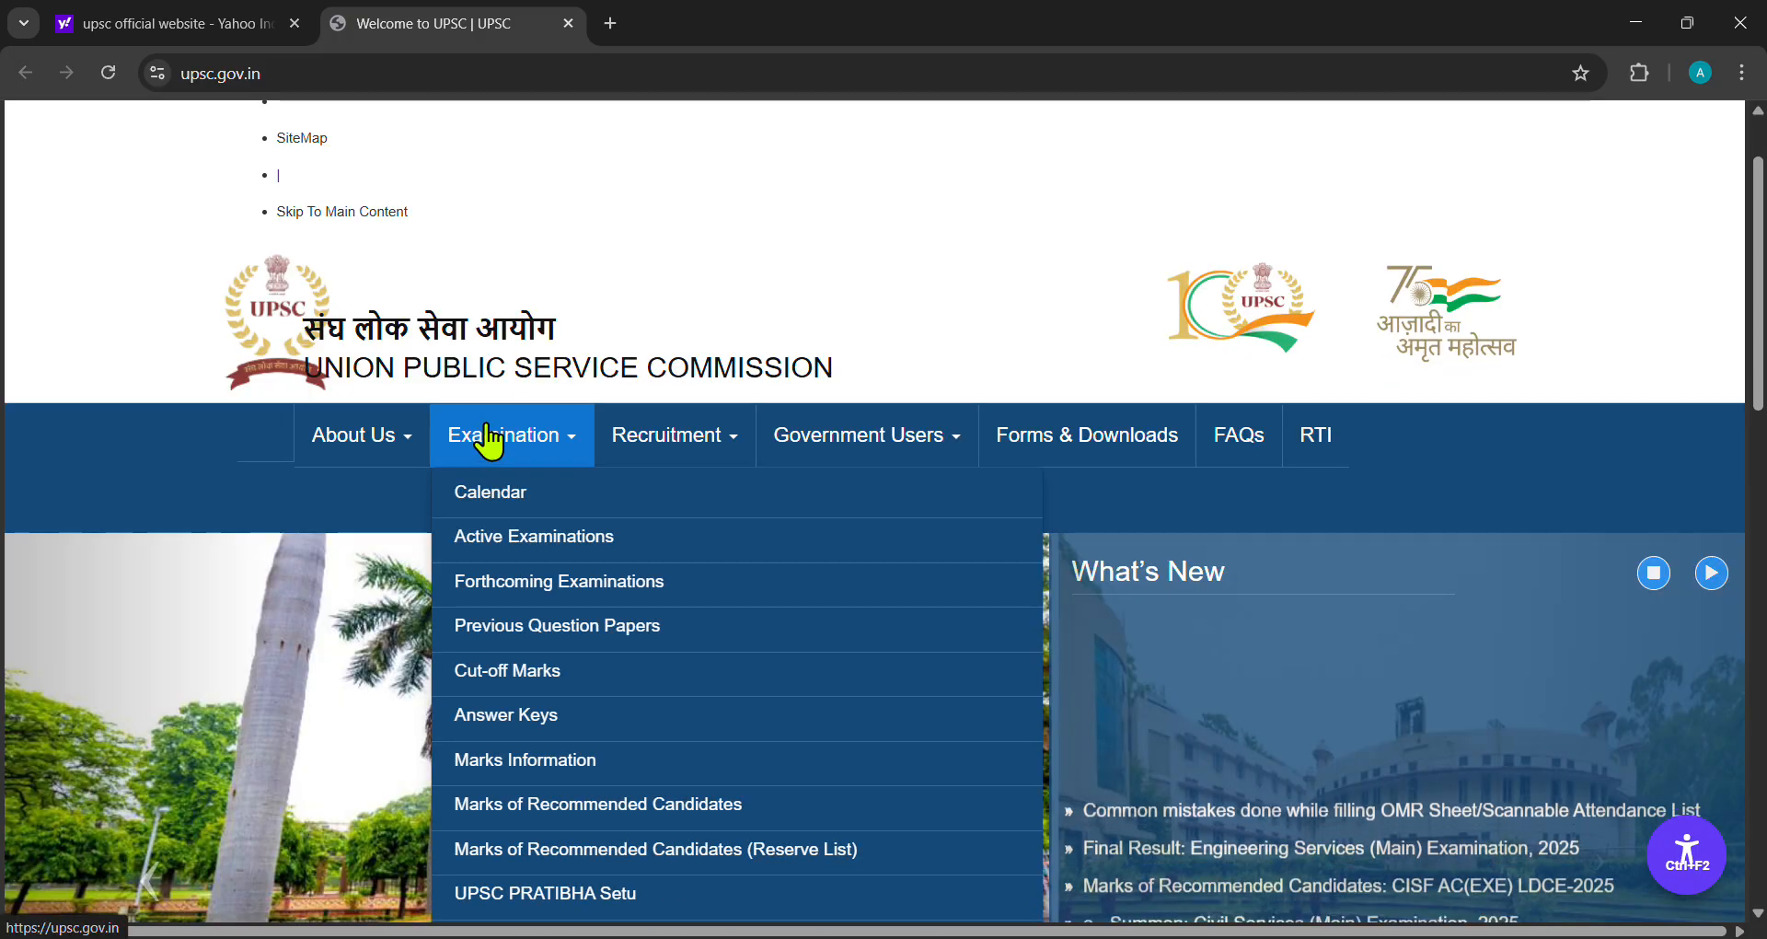
left_click(520, 550)
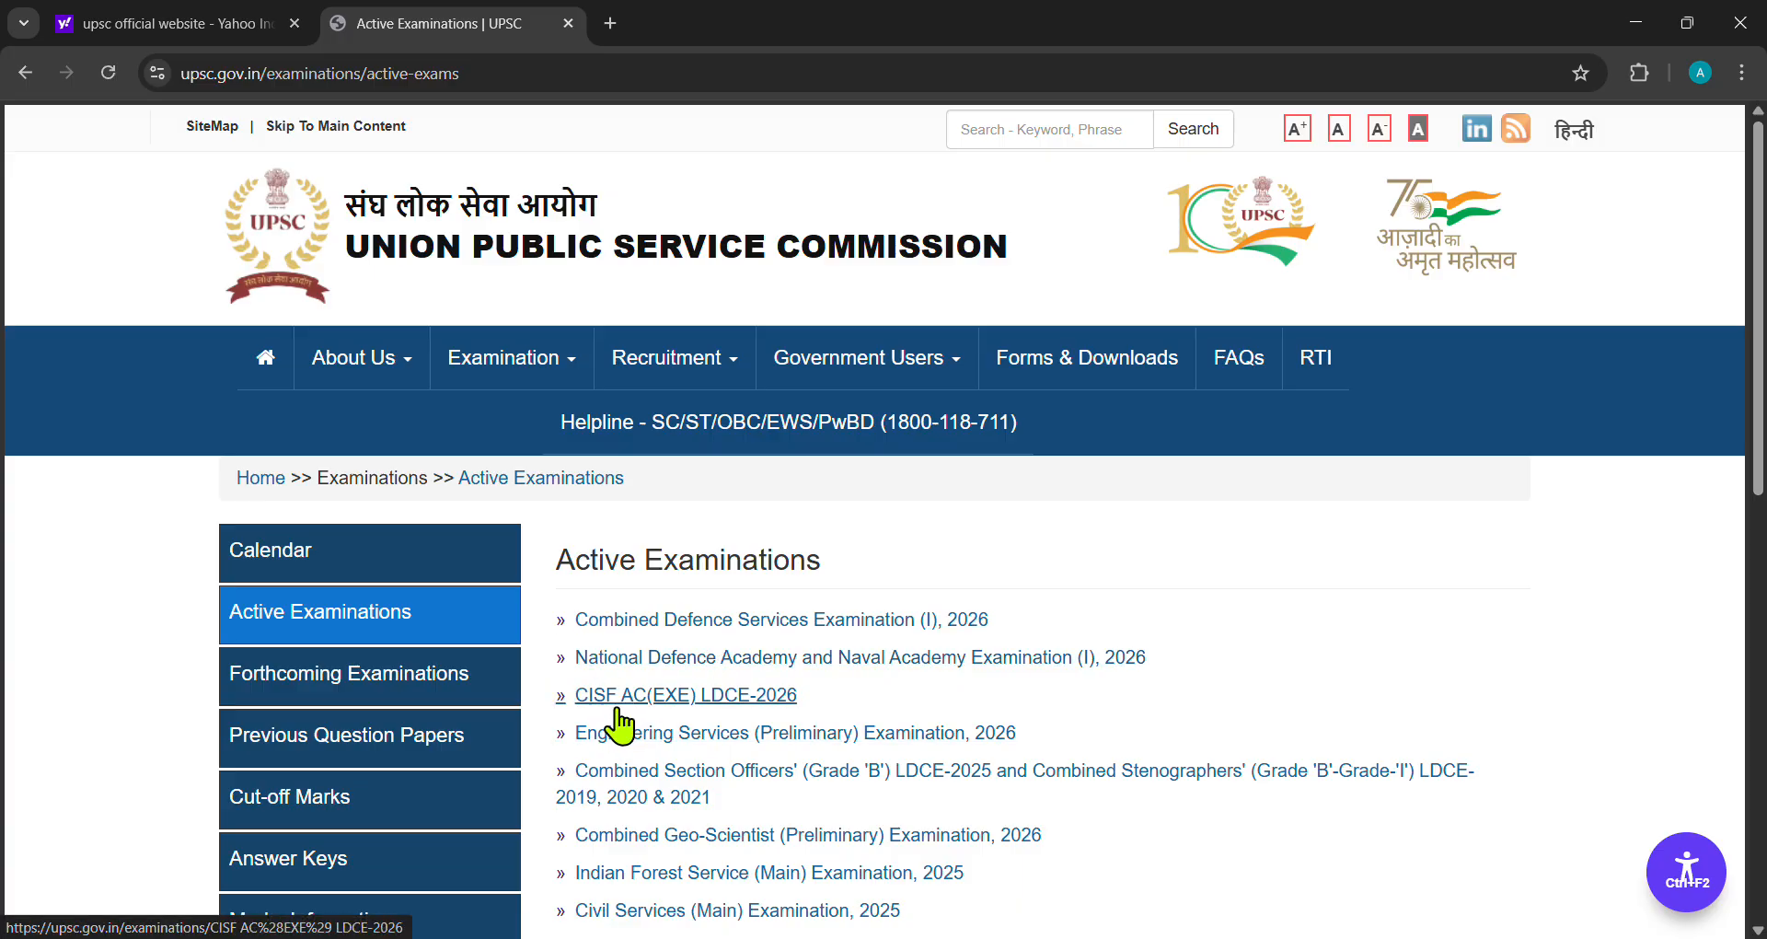
Open the Combined Defence Services Examination (I), 2026 entry and its notification notice PDF
left_click(653, 619)
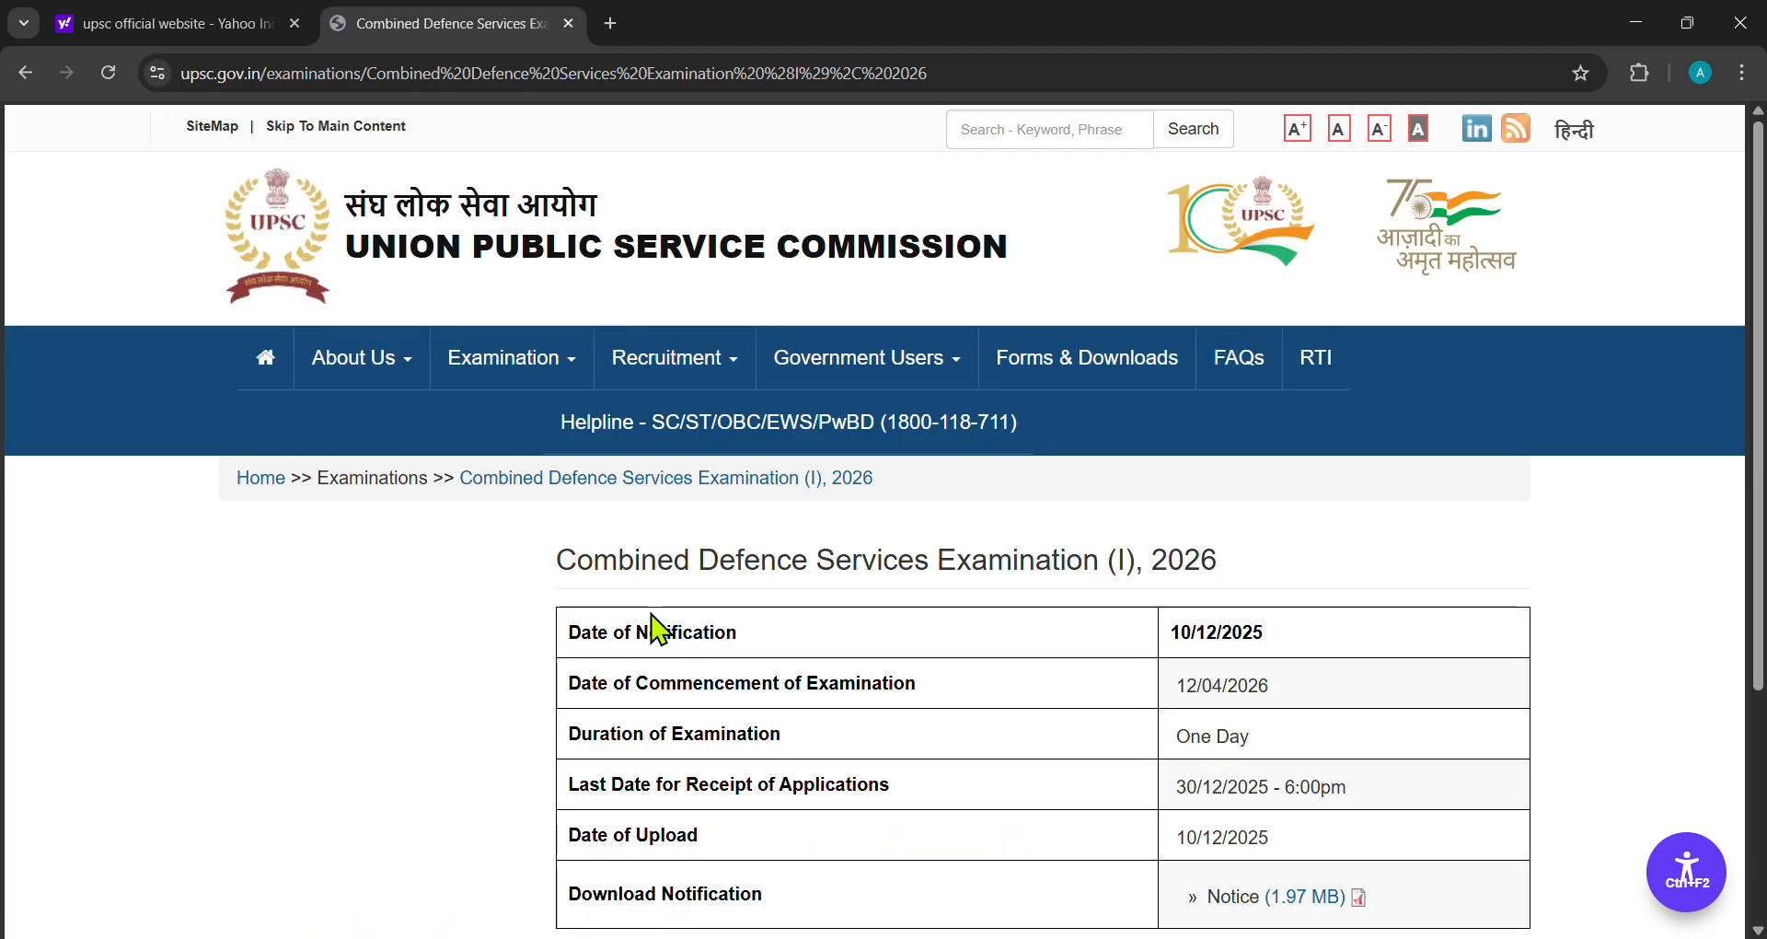
scroll(652, 620, "down", 2)
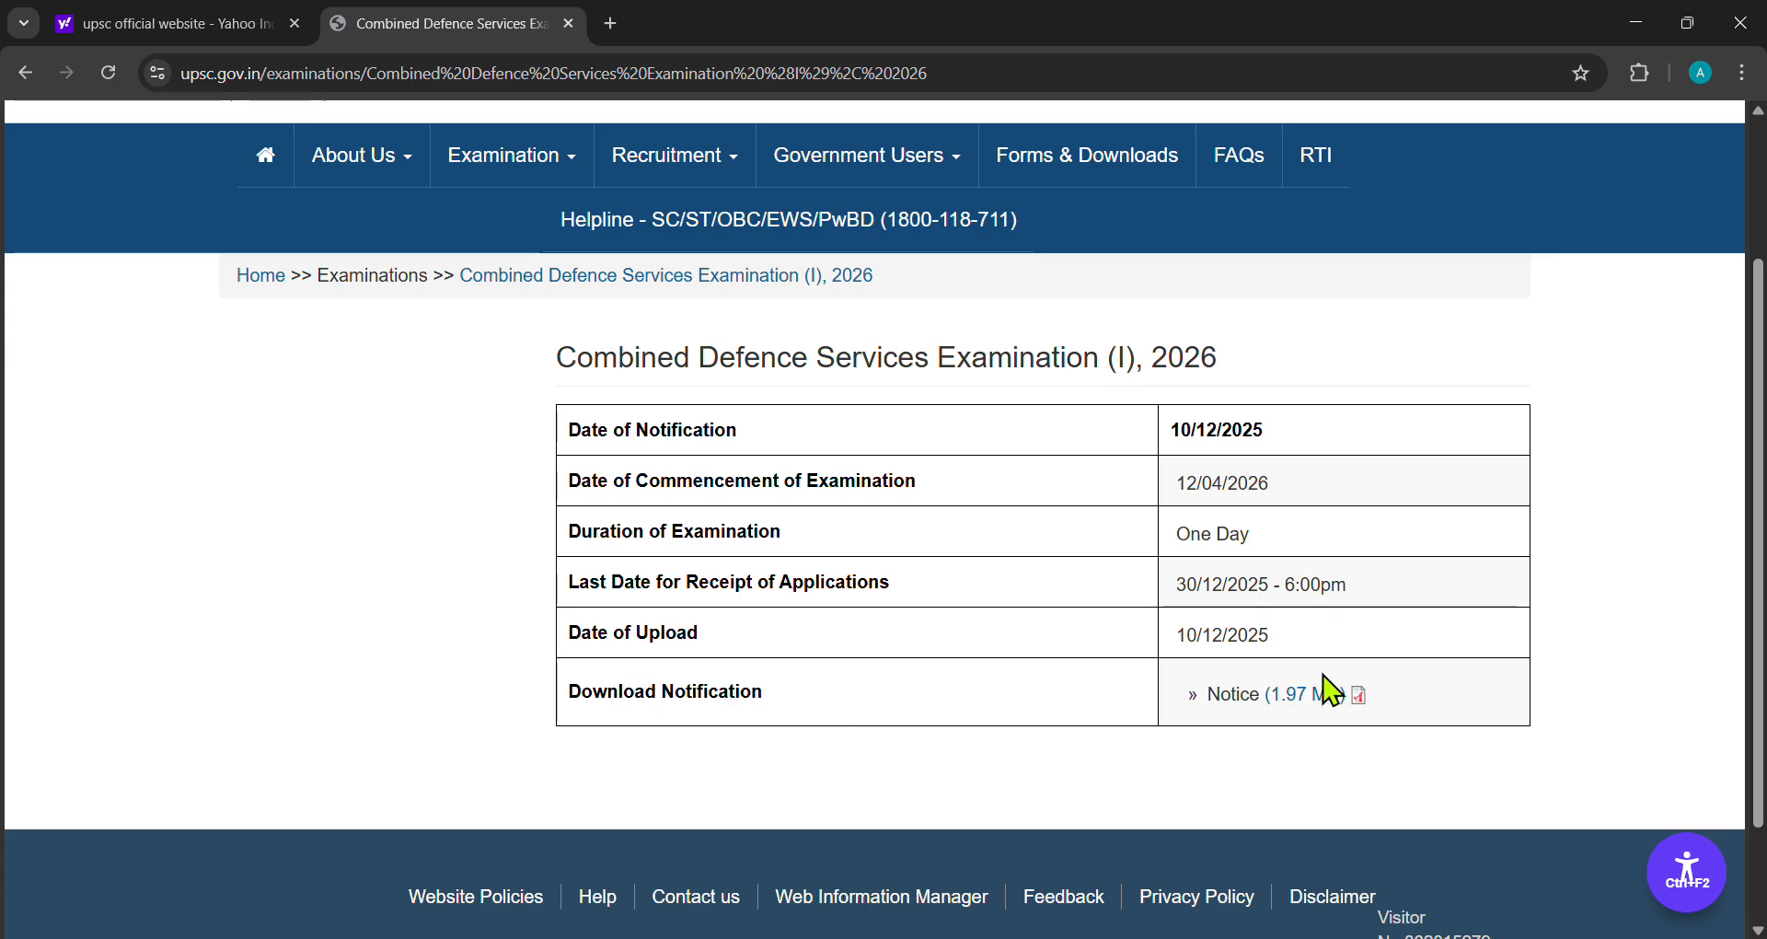
left_click(1305, 697)
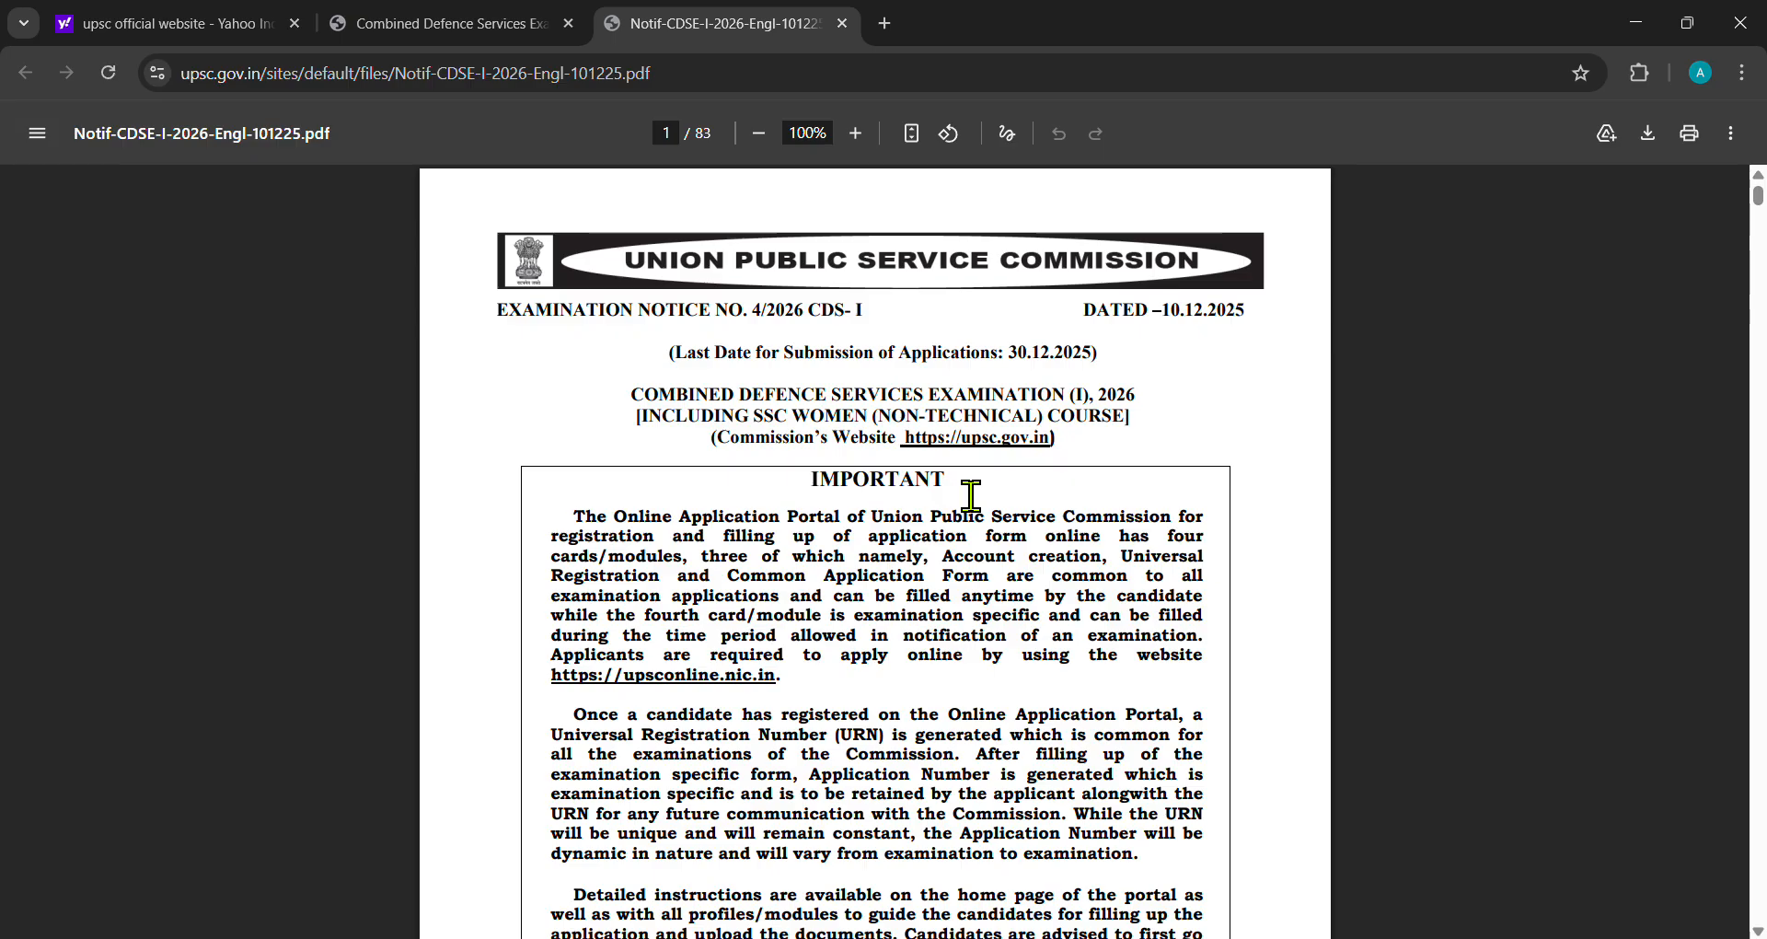
Examine the notice's application instructions, last submission date, vacancies by course and list of examination centres
scroll(970, 495, "down", 2)
scroll(971, 495, "down", 10)
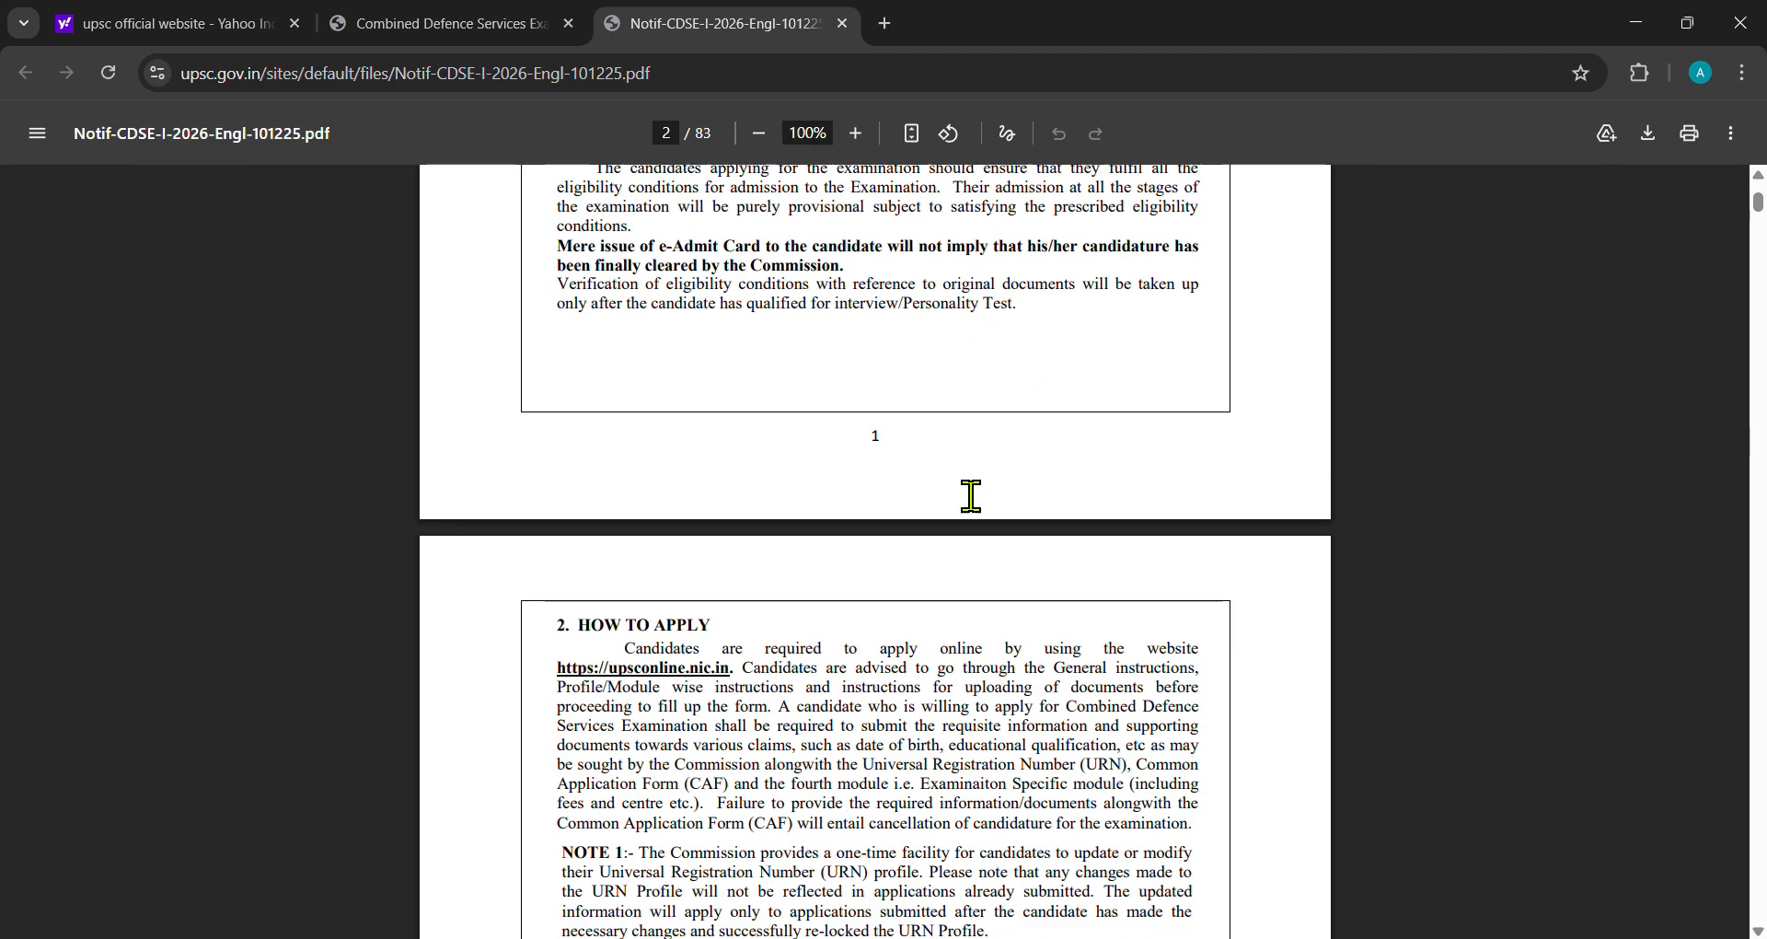
scroll(736, 514, "down", 16)
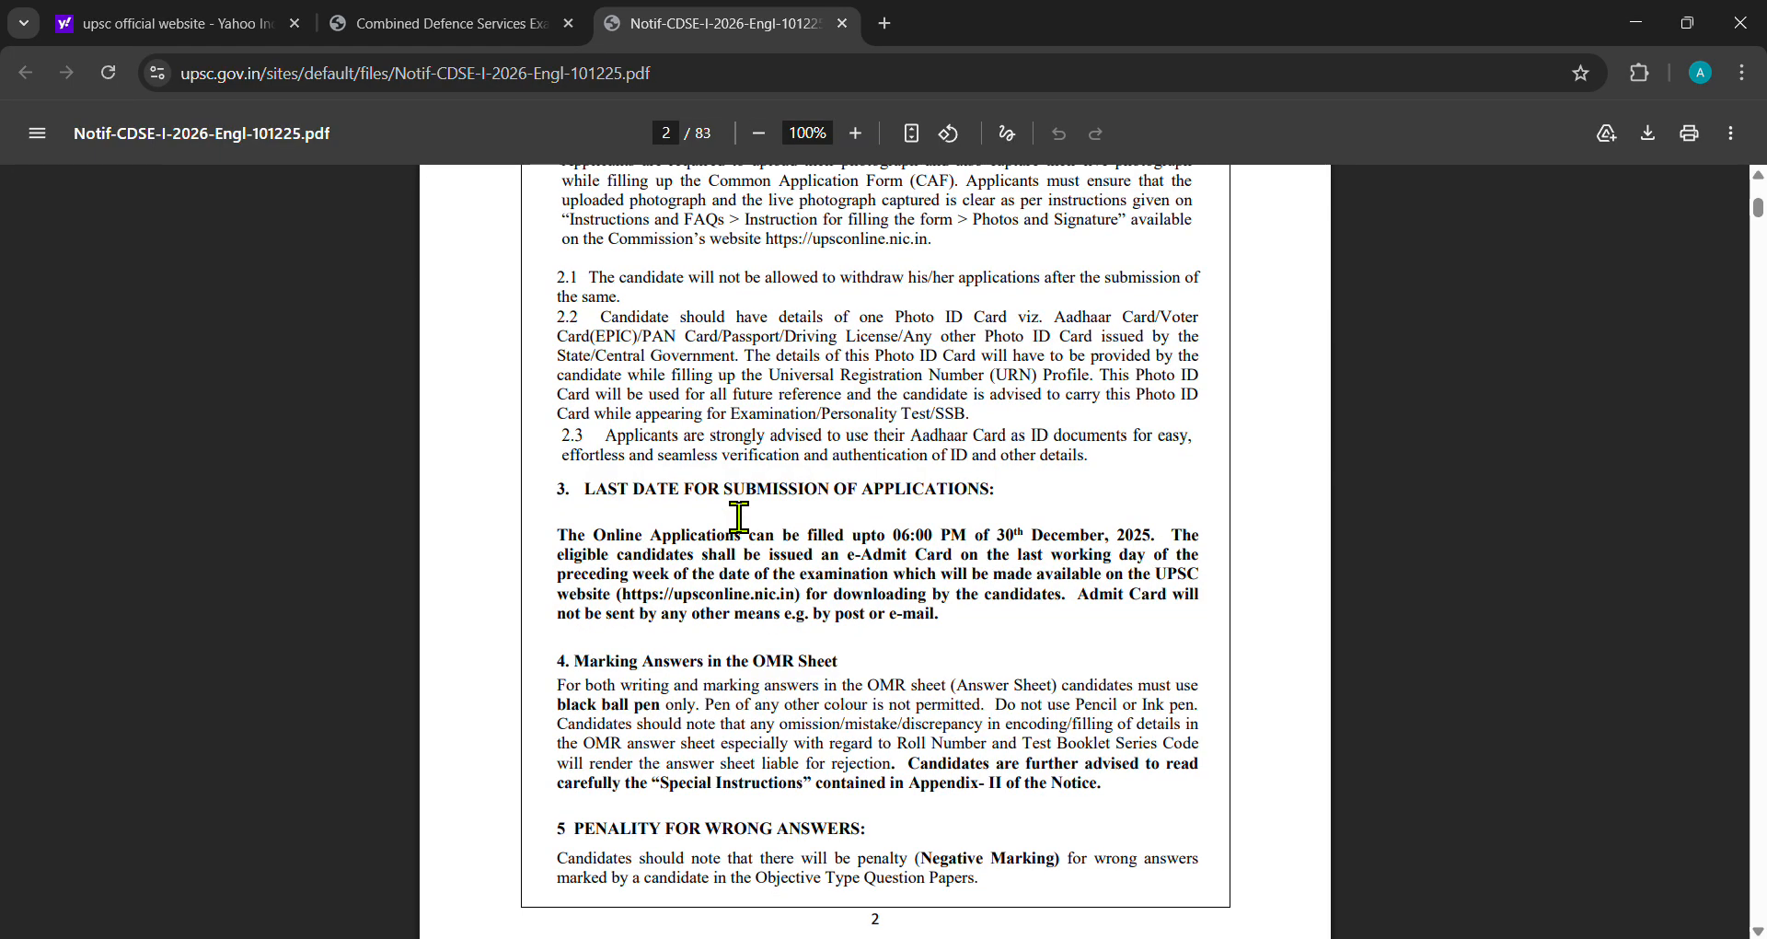
scroll(739, 517, "down", 13)
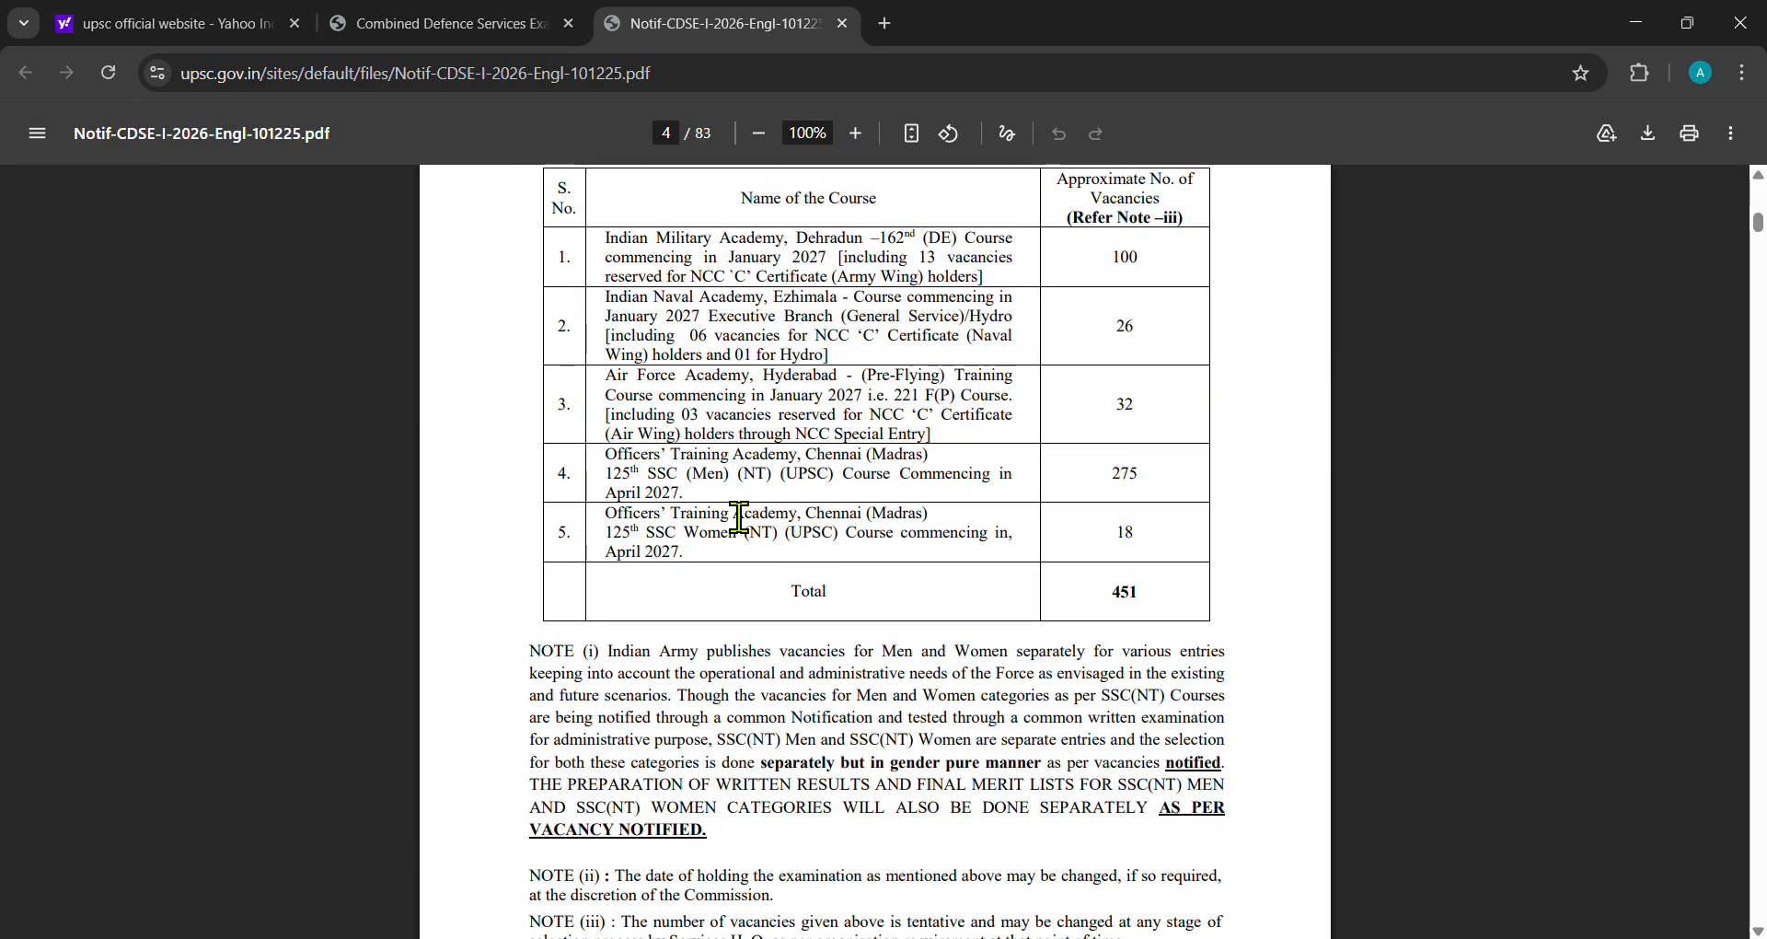
scroll(858, 414, "down", 15)
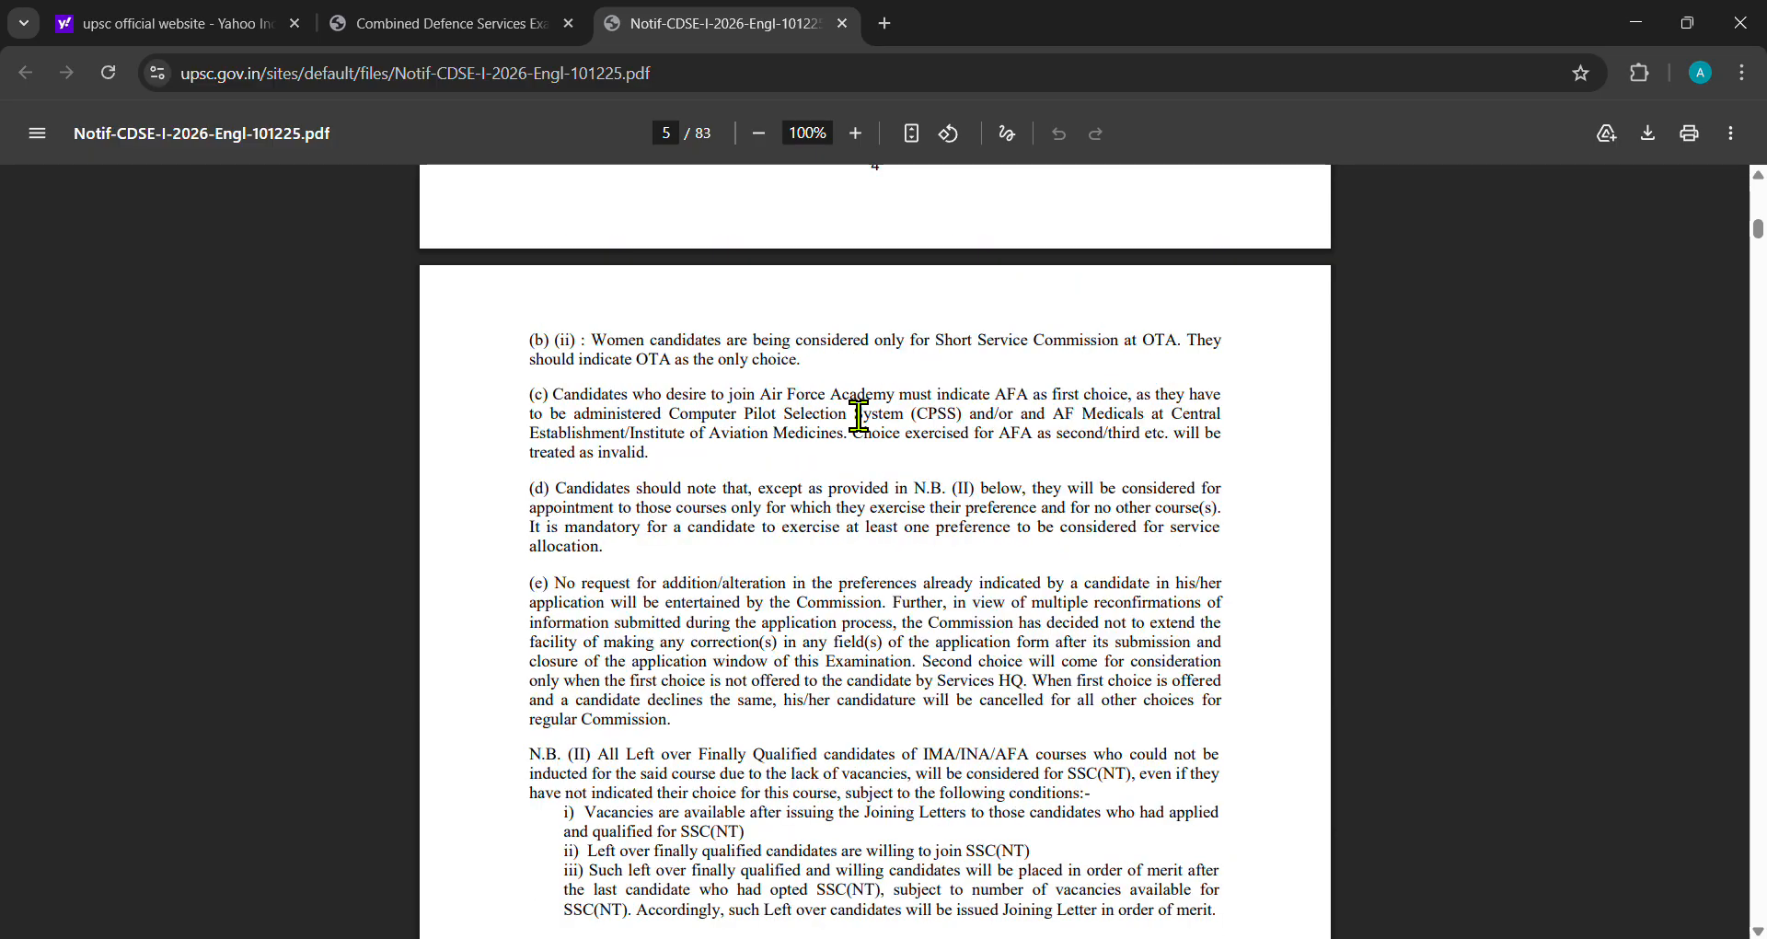
scroll(858, 415, "down", 12)
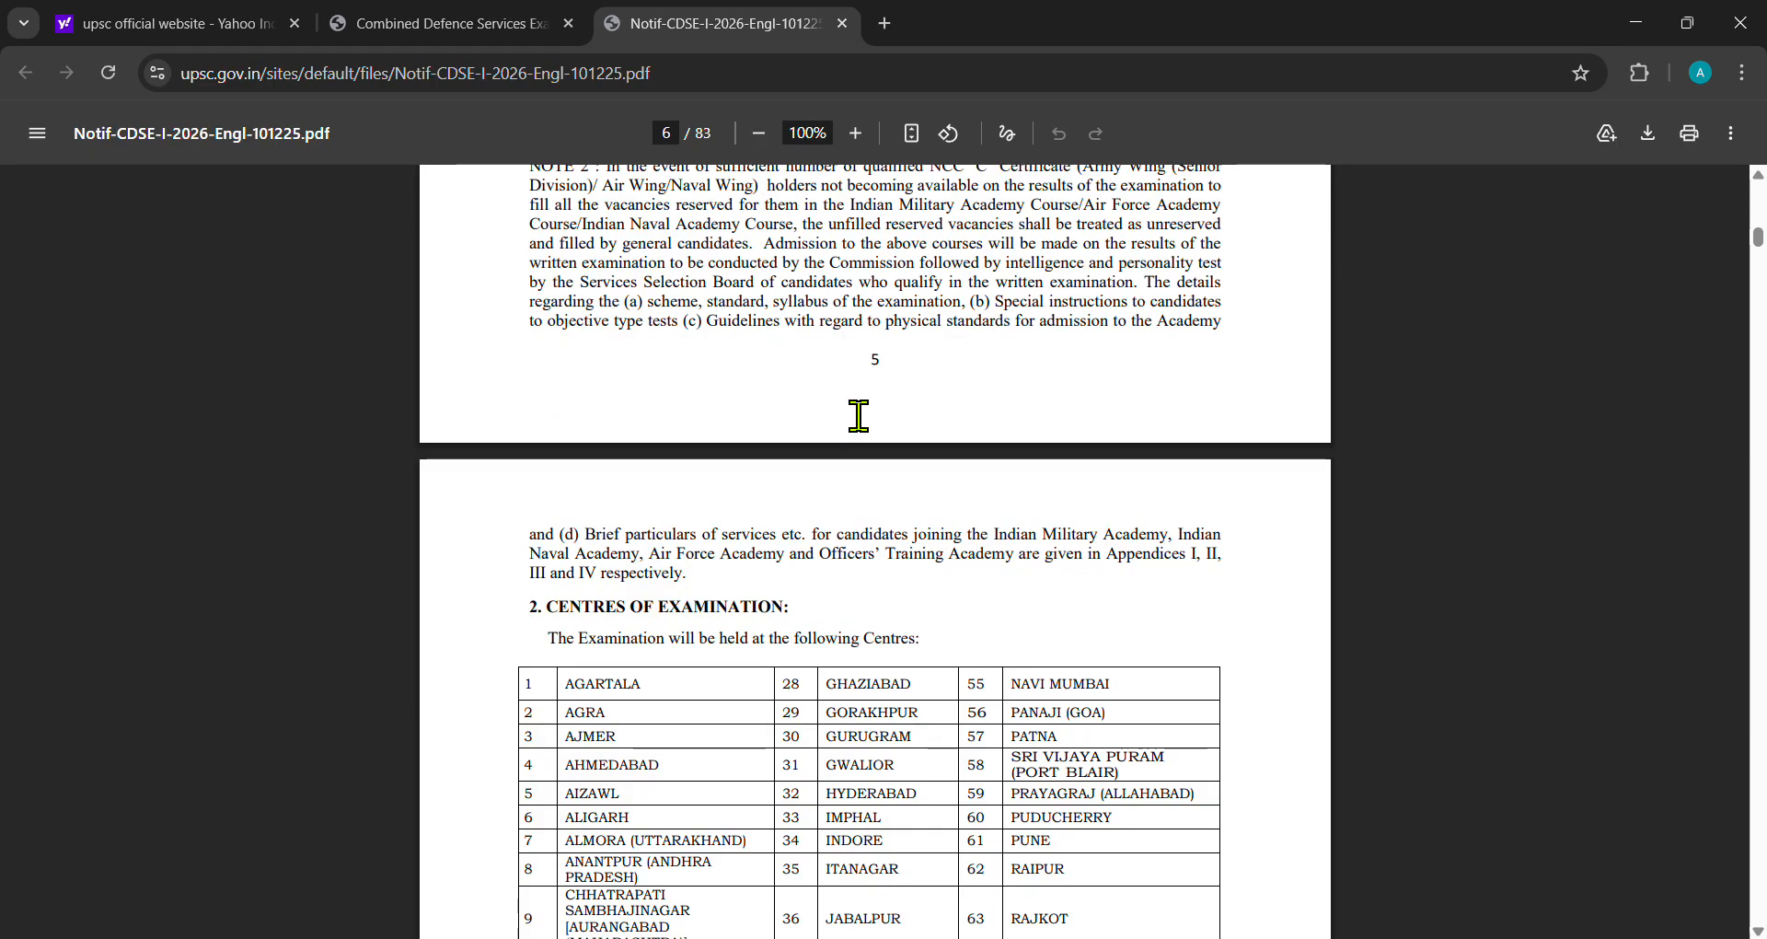
scroll(858, 414, "up", 8)
scroll(859, 414, "down", 4)
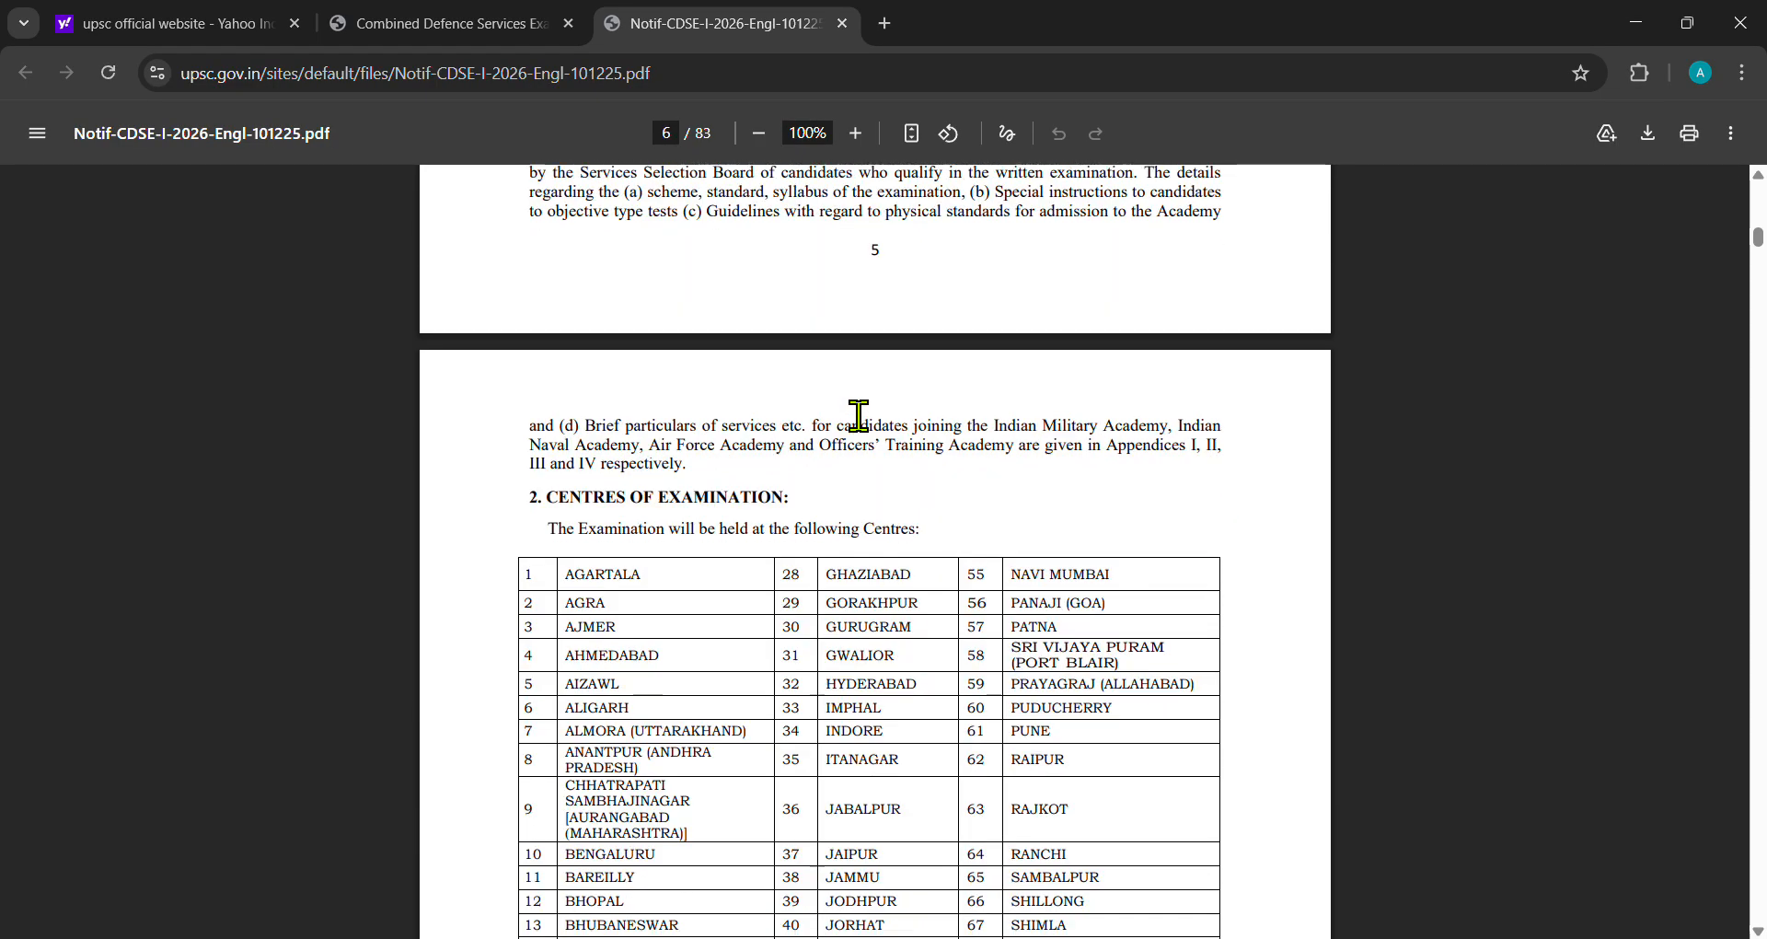
scroll(859, 414, "down", 2)
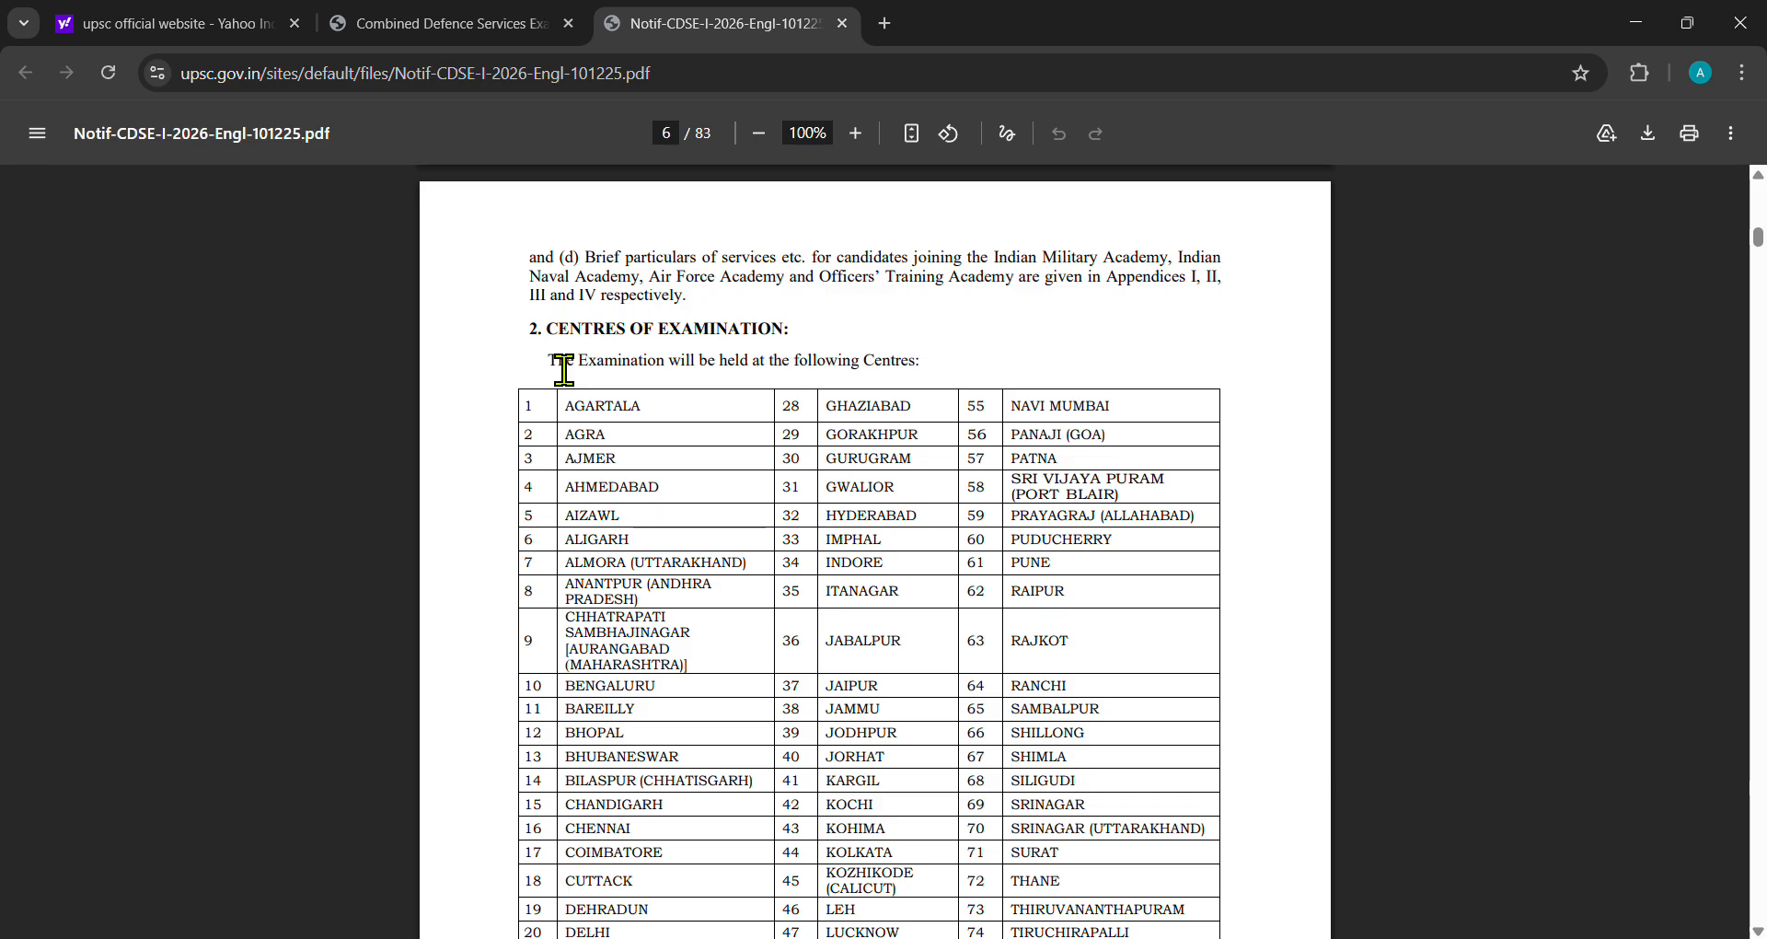
scroll(563, 368, "up", 20)
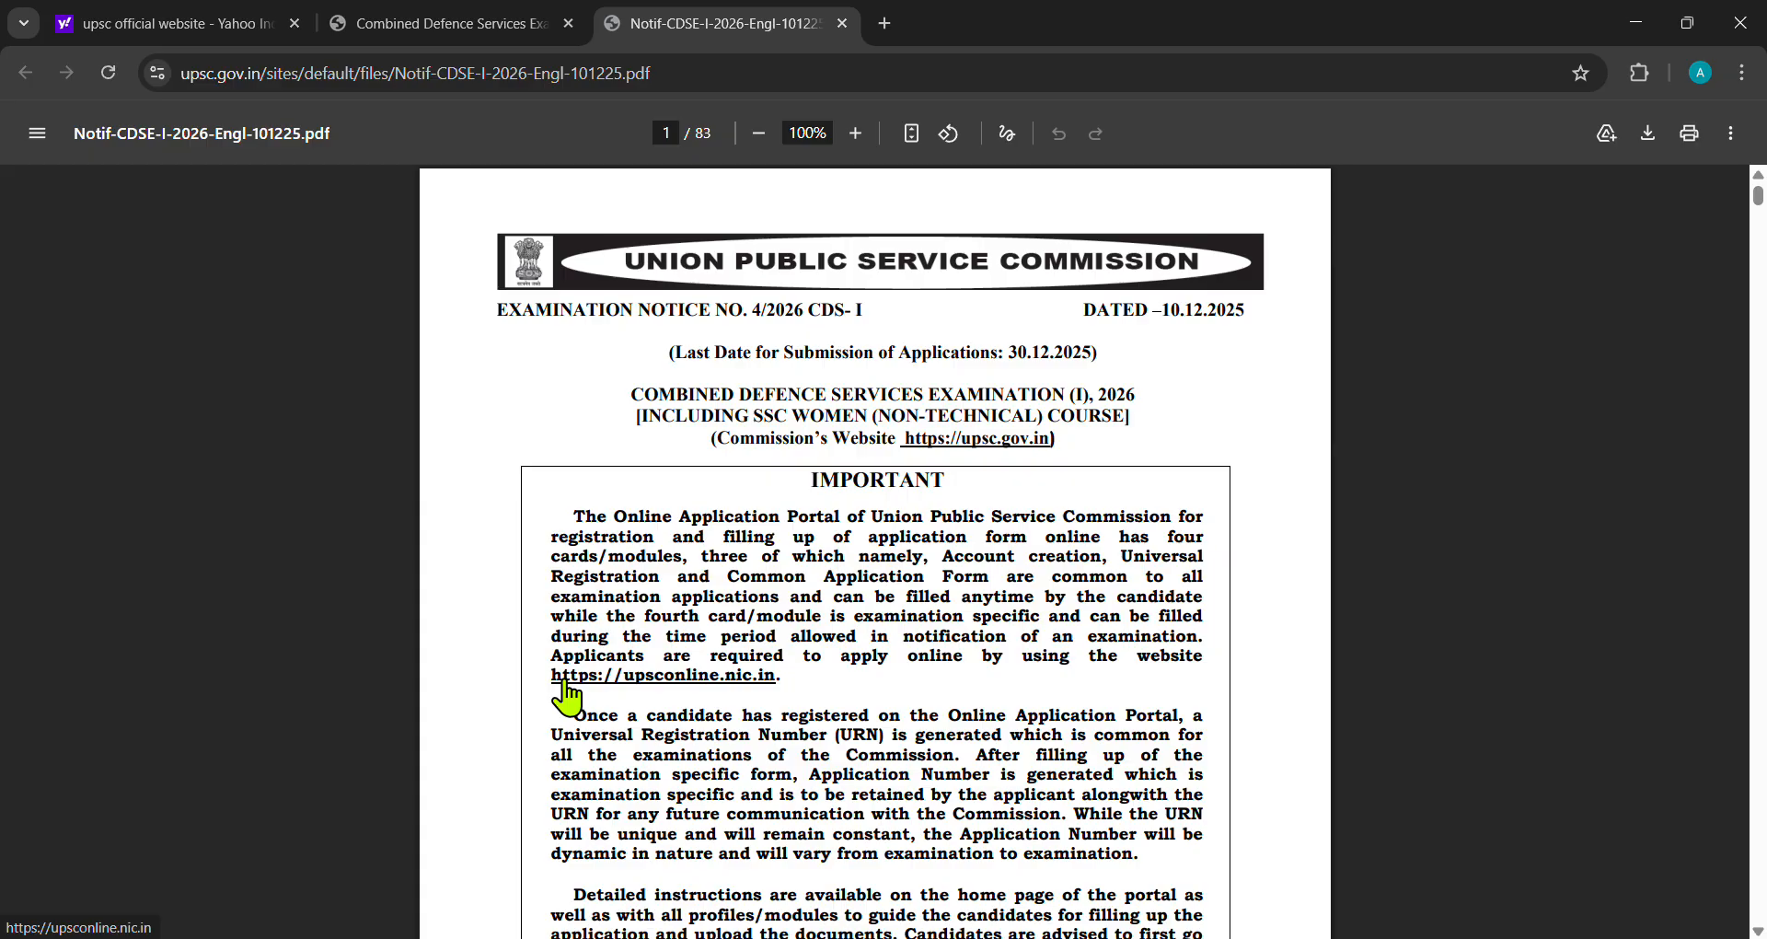
Open the upsconline.nic.in portal from the notice and accept the account creation instructions to reach email verification
left_click(746, 685)
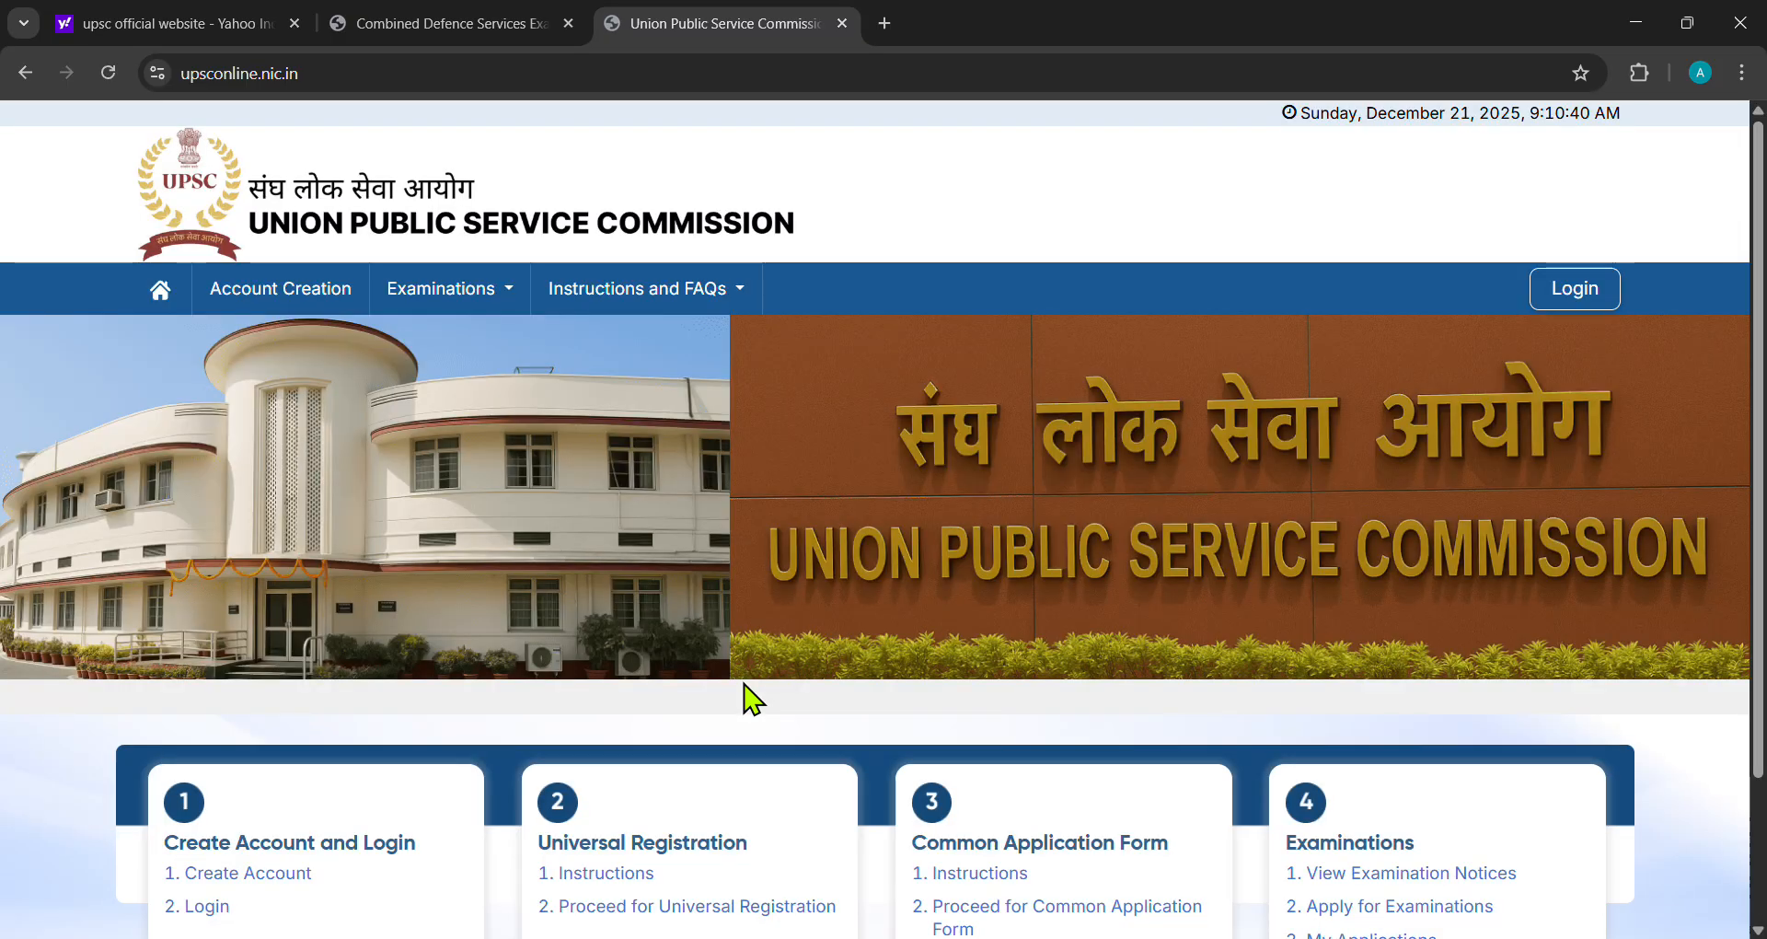
scroll(747, 698, "down", 2)
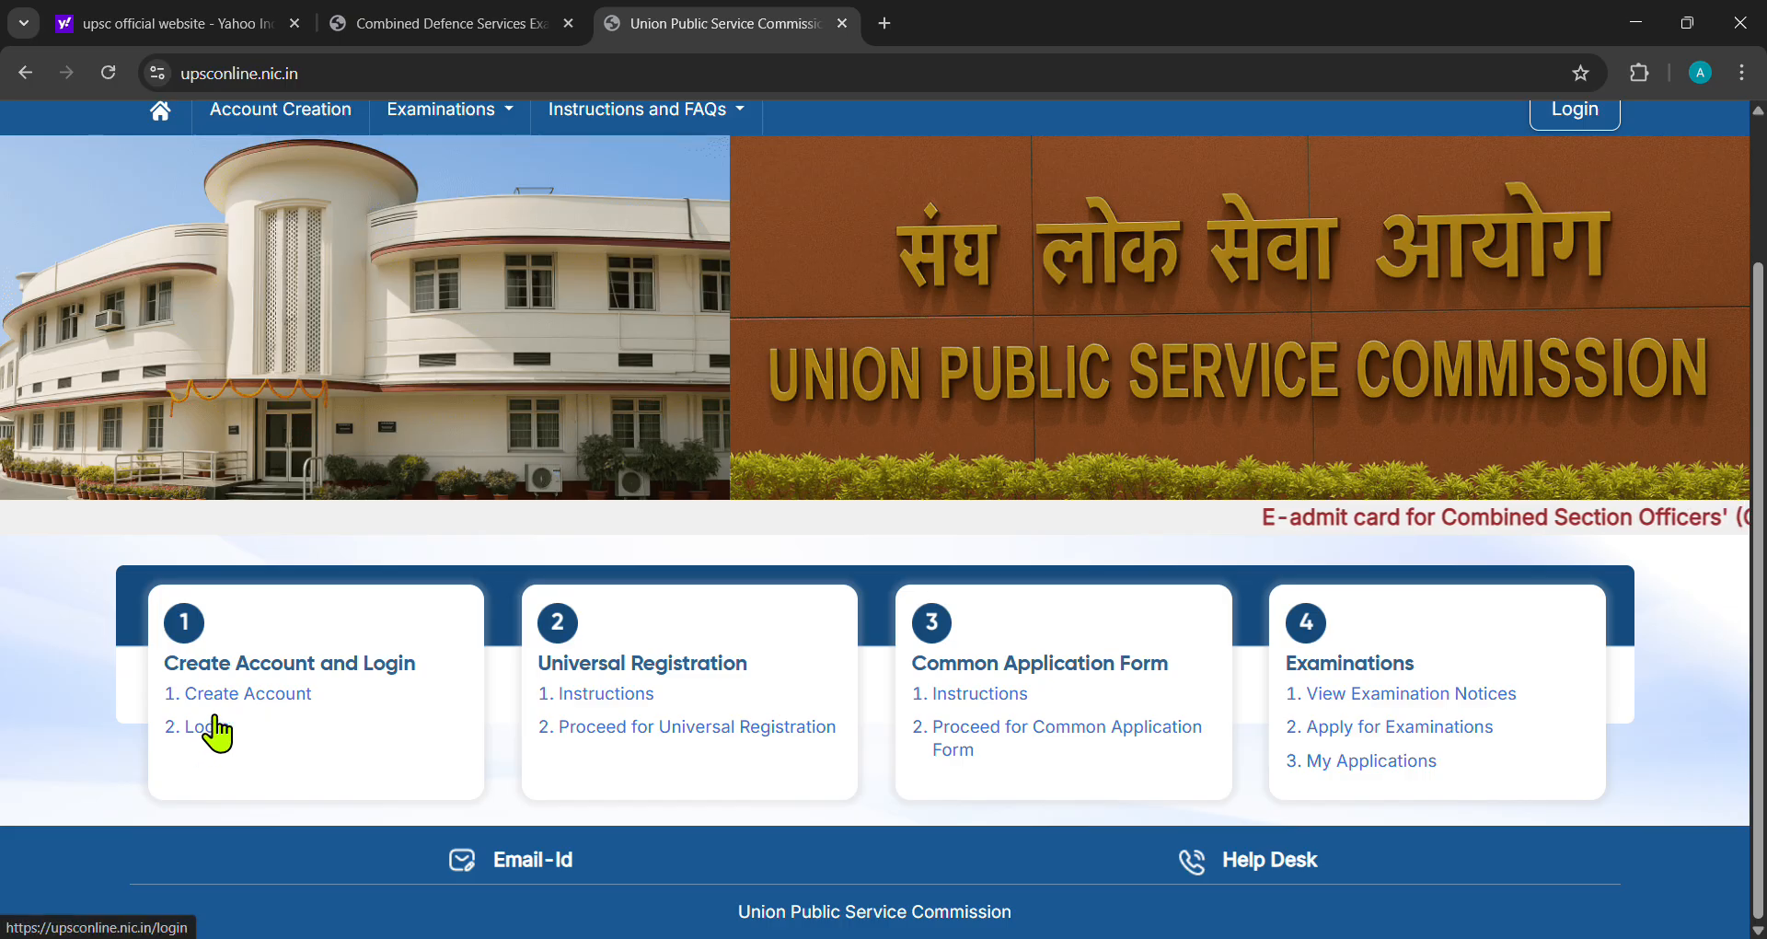
left_click(246, 699)
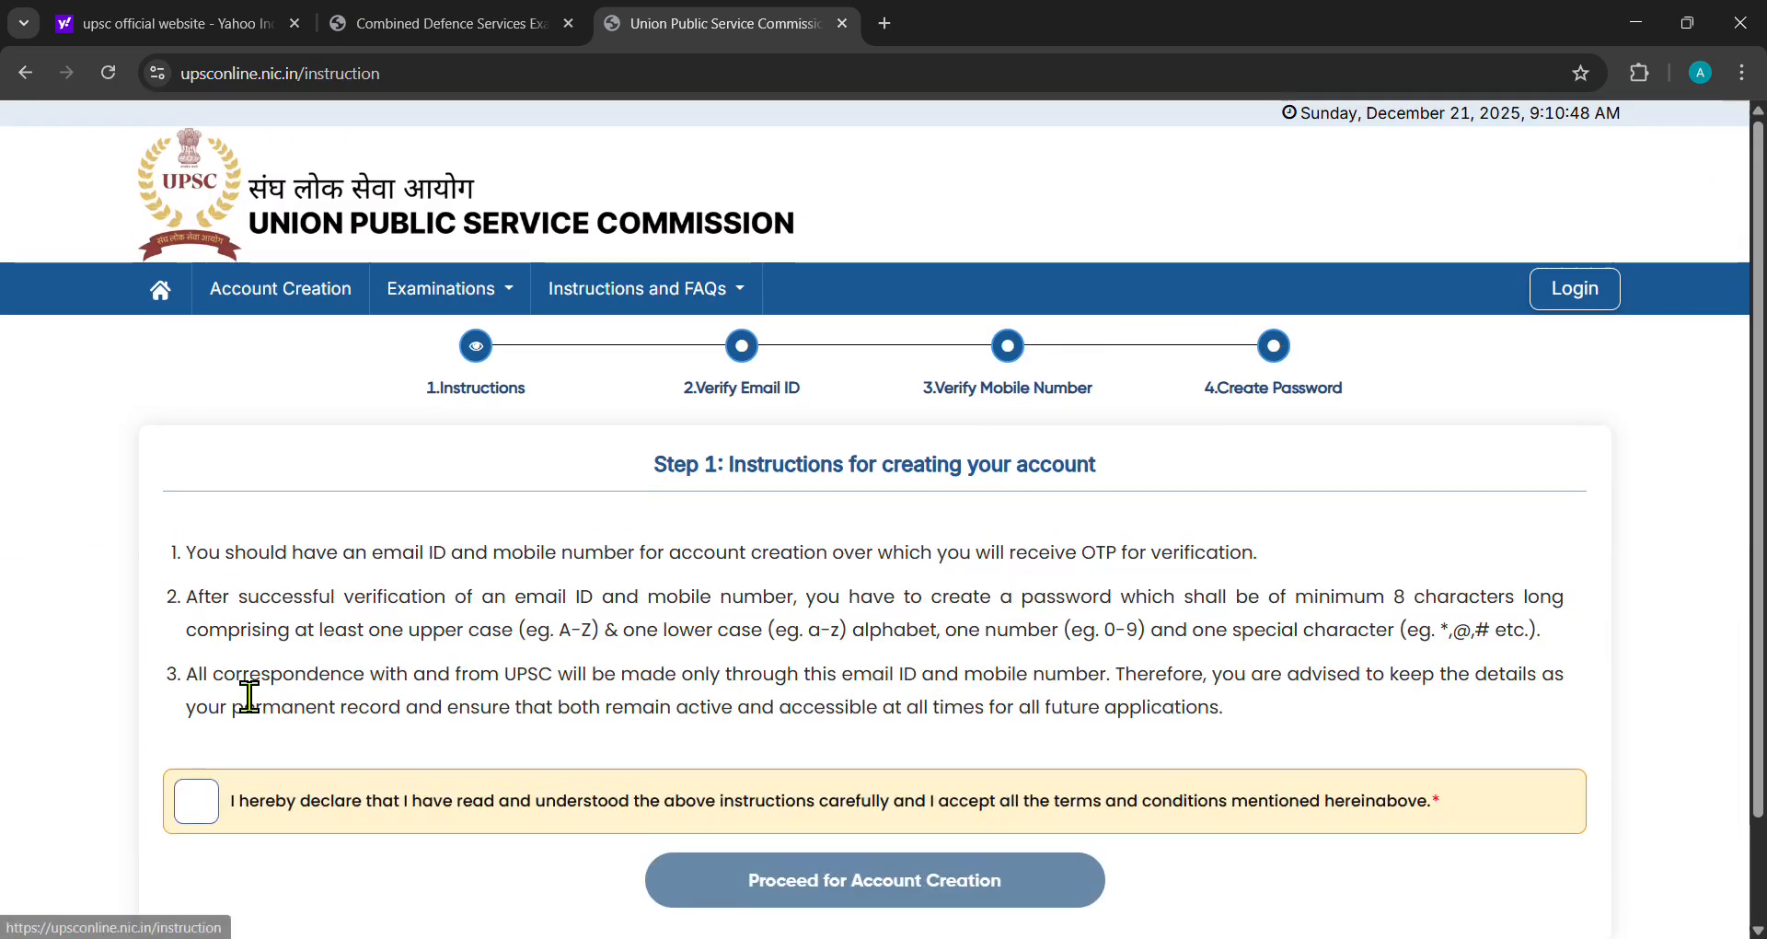
left_click(195, 810)
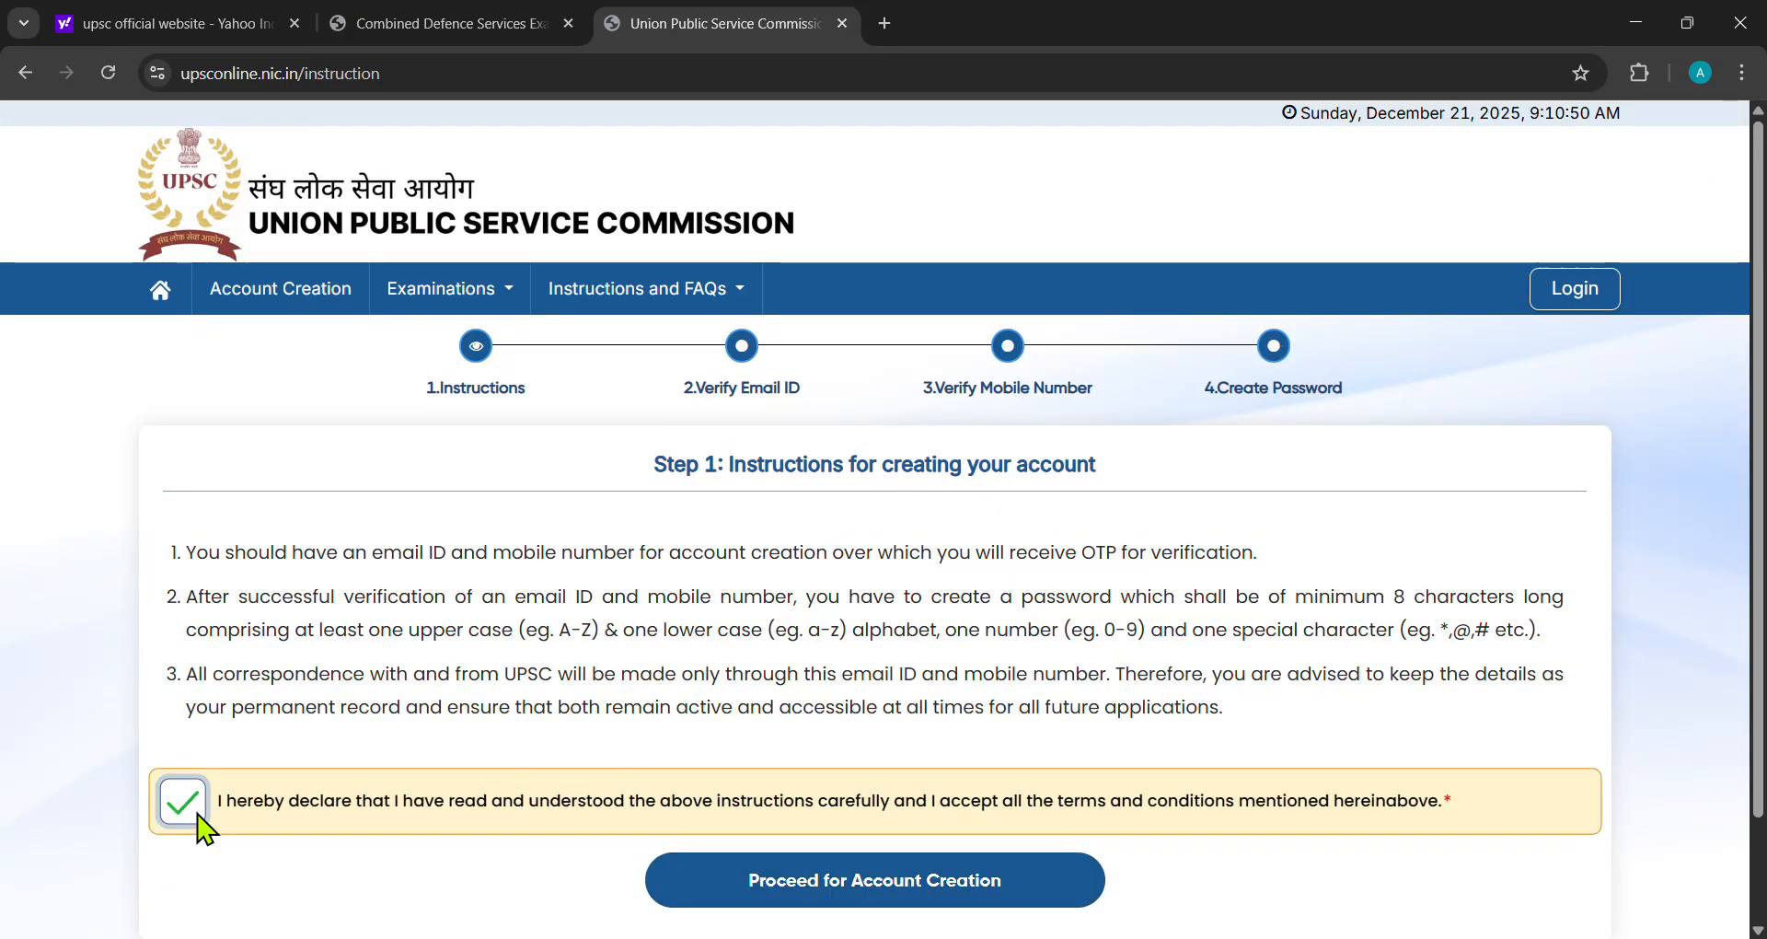
left_click(745, 902)
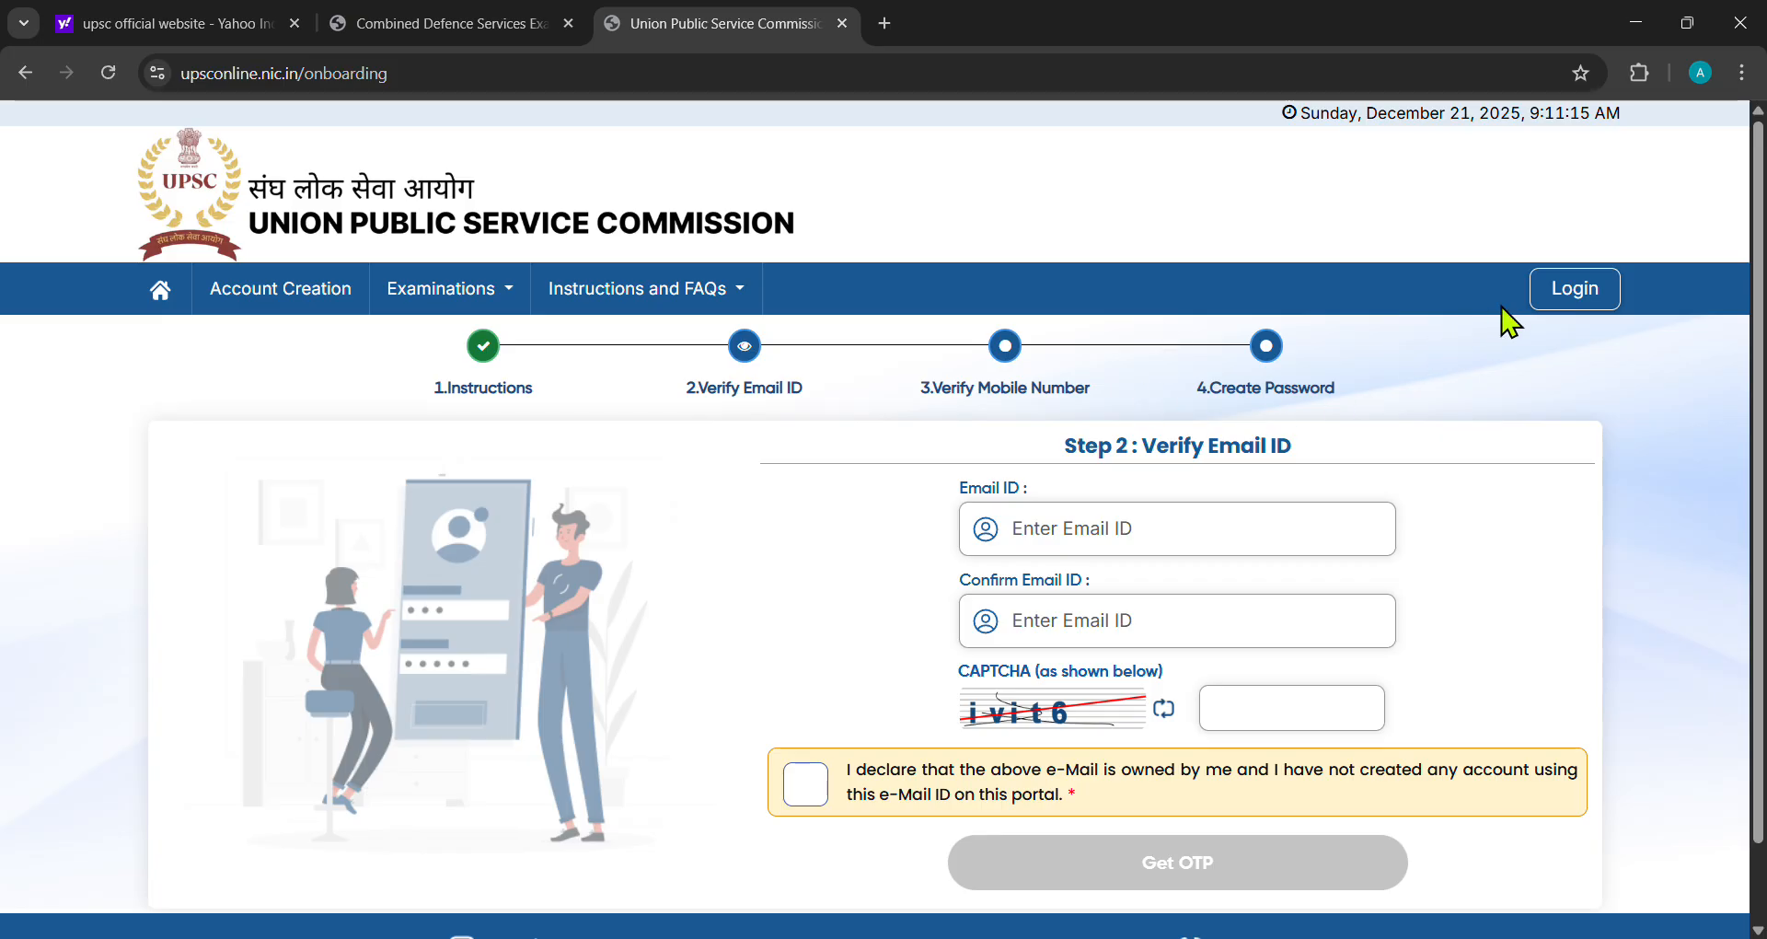
Open the portal's login page, check the URN & Password option and choose the Mobile & OTP login
left_click(1549, 307)
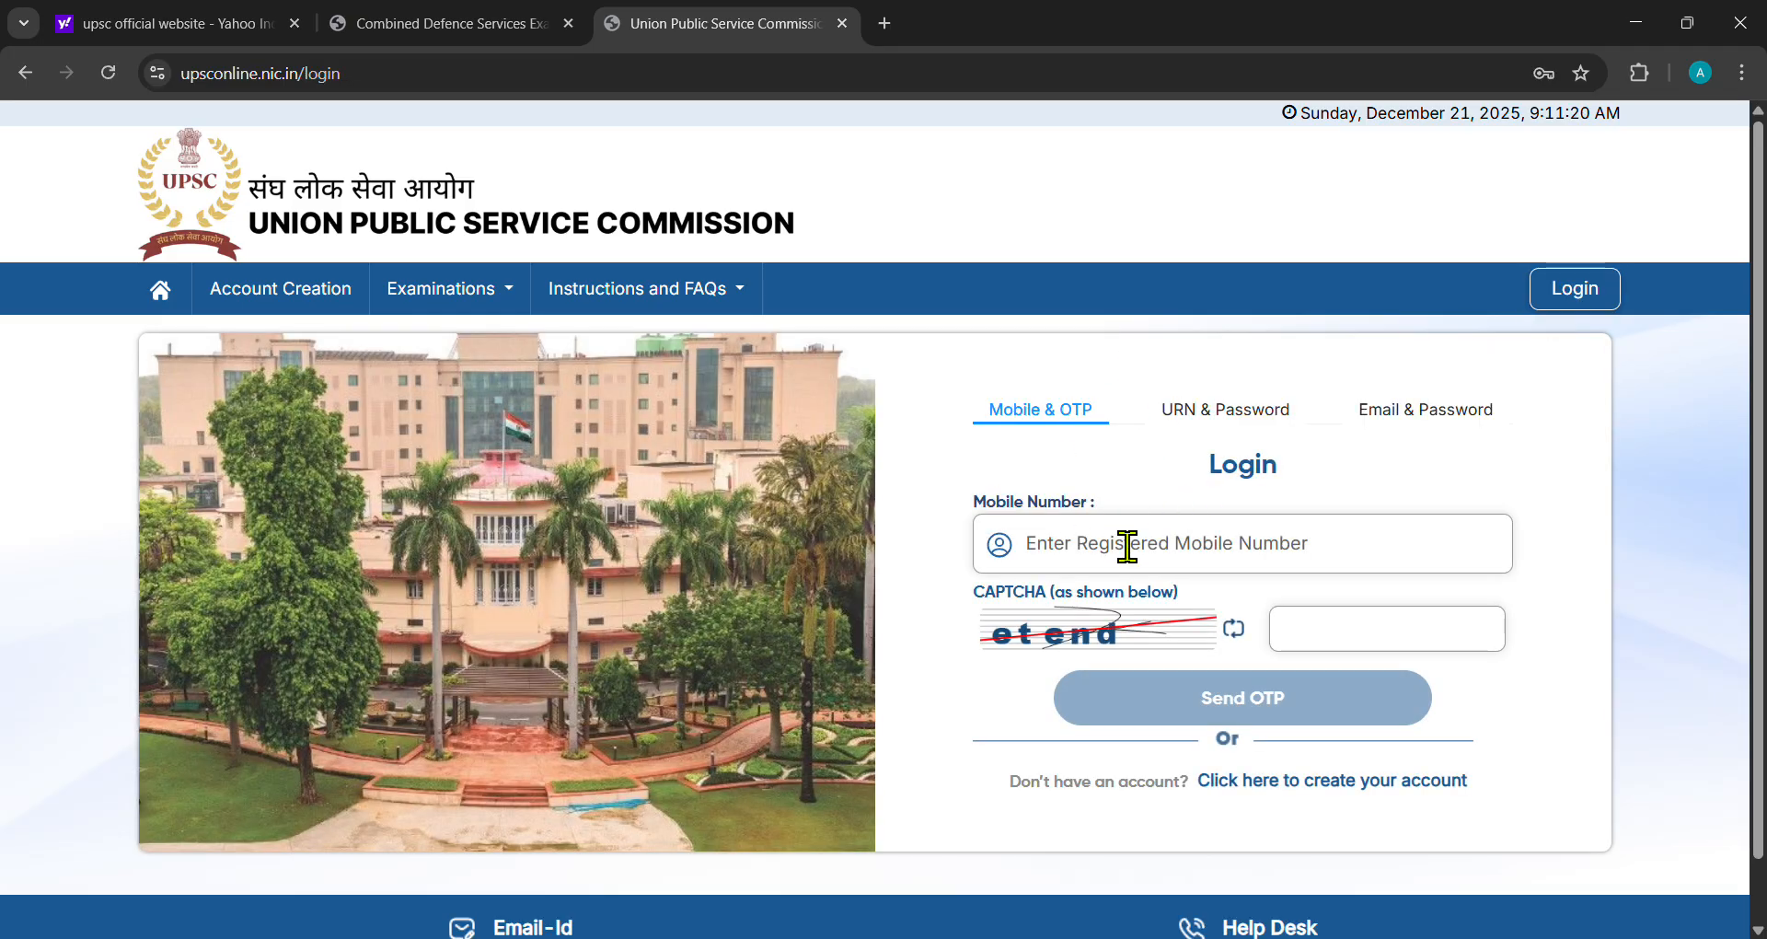
left_click(1224, 416)
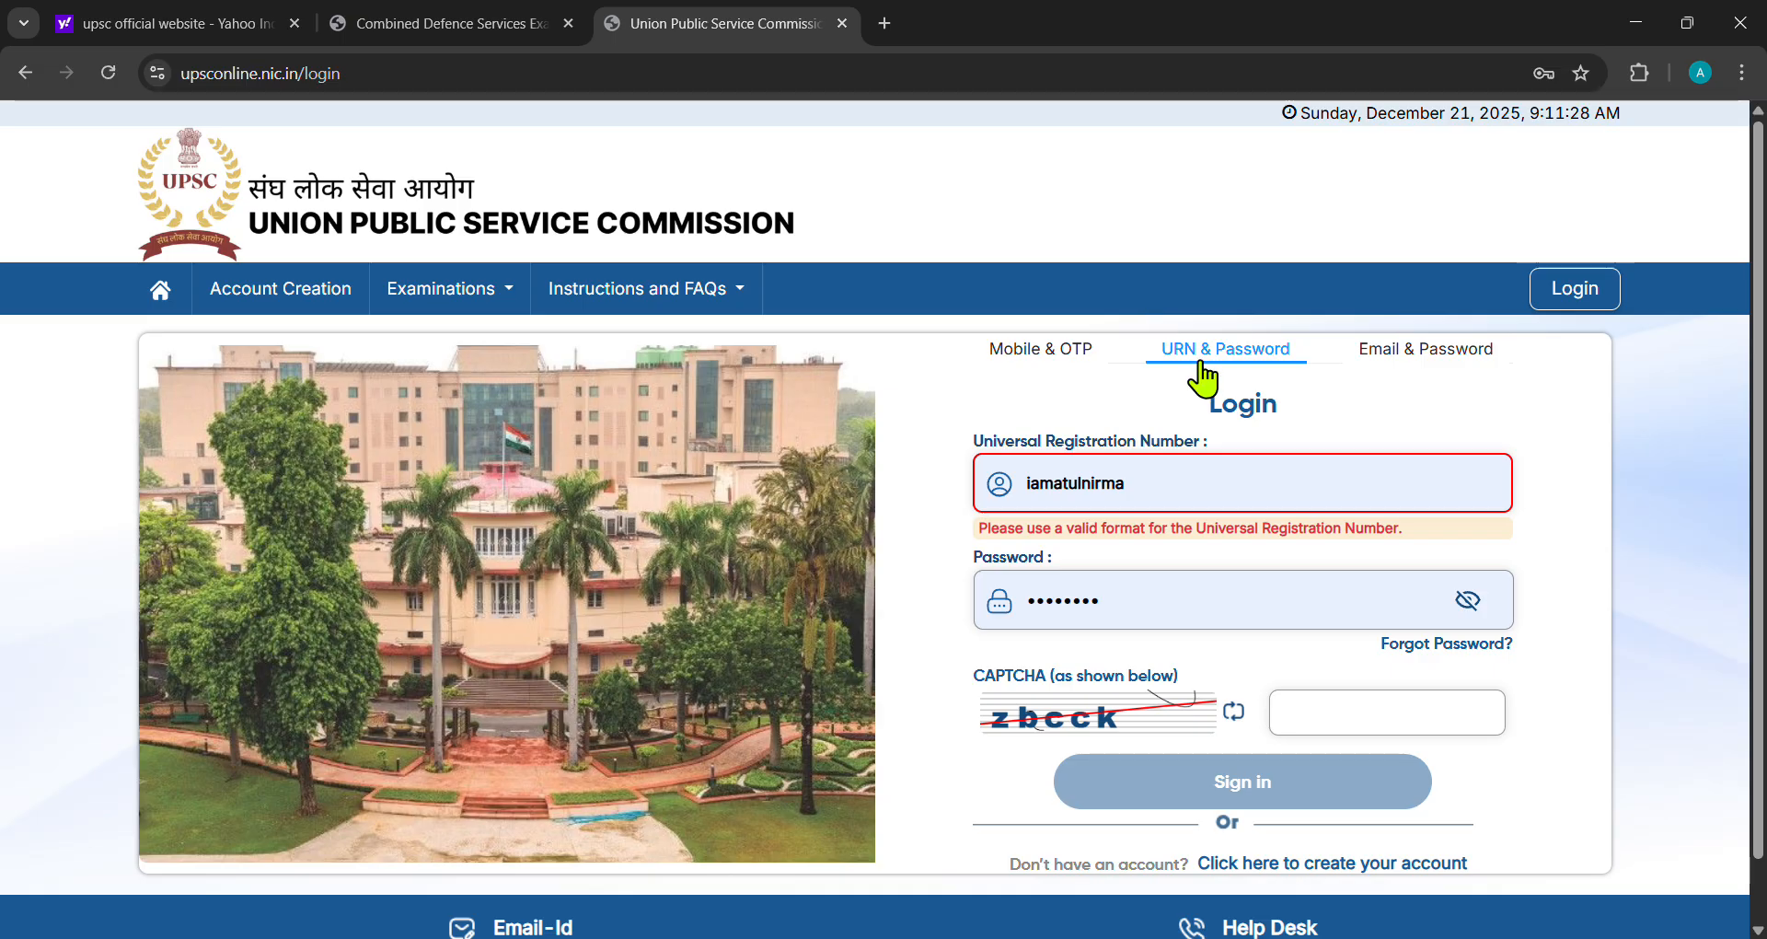
left_click(1026, 348)
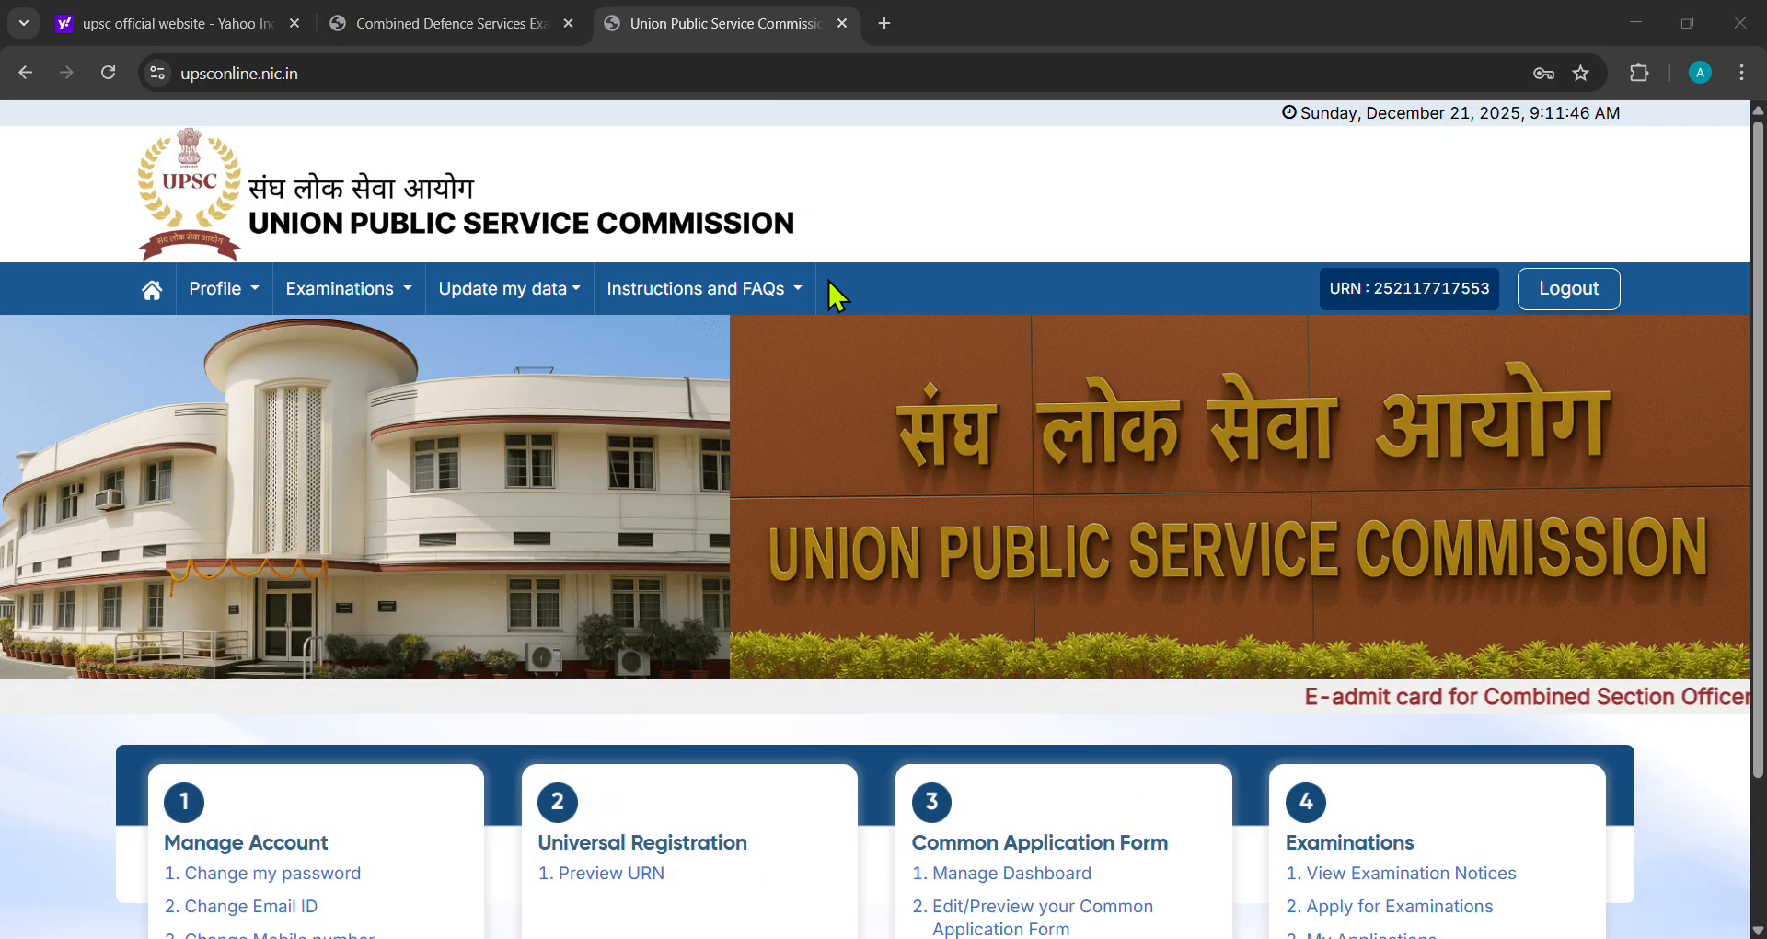
Open the Universal Registration profile preview
scroll(828, 280, "down", 2)
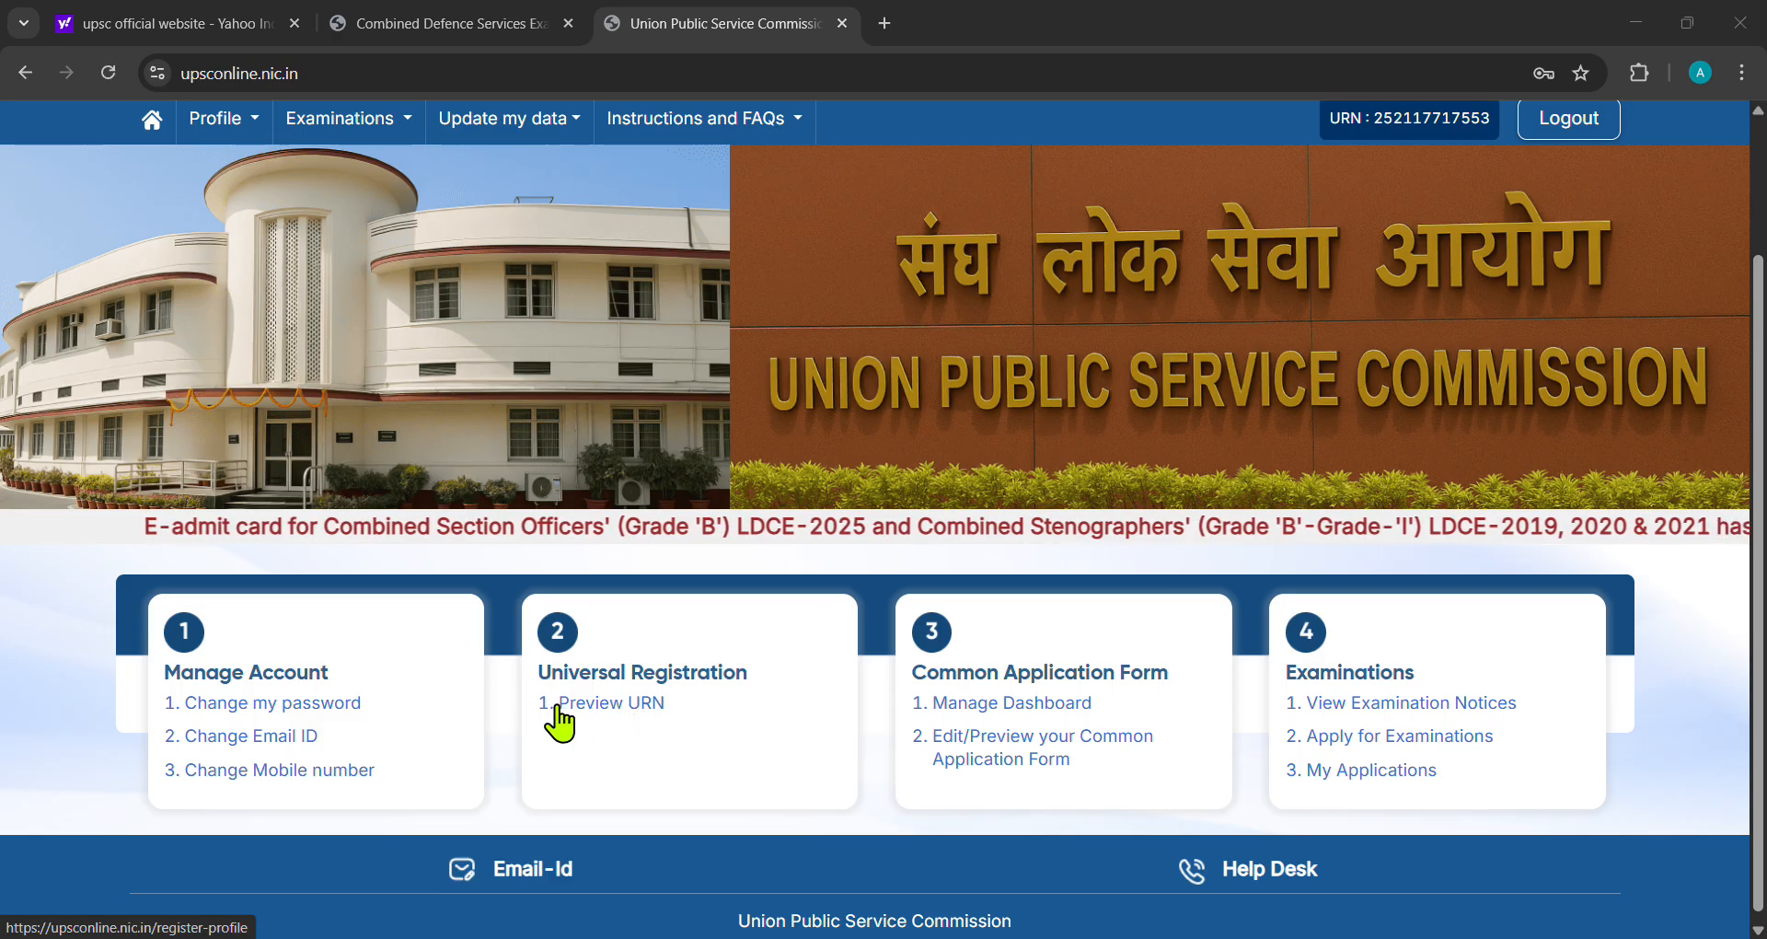
left_click(598, 706)
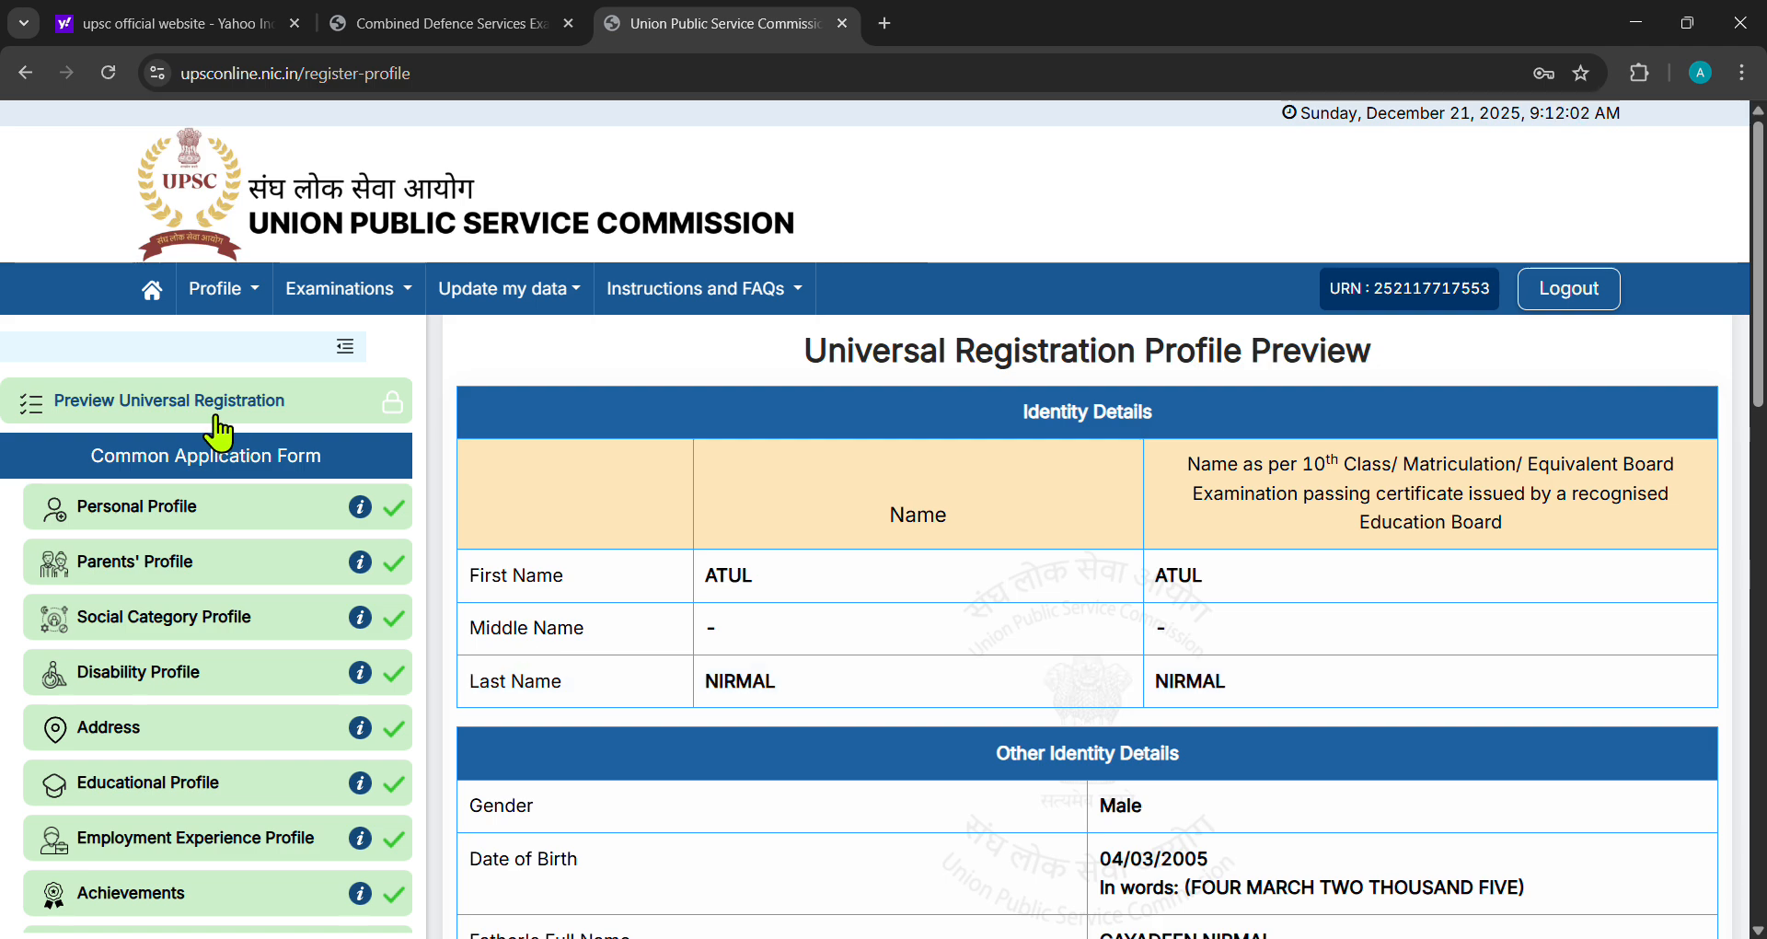
Open the Personal Profile of the Common Application Form and review its nationality, place of birth and alternate contact fields
left_click(225, 521)
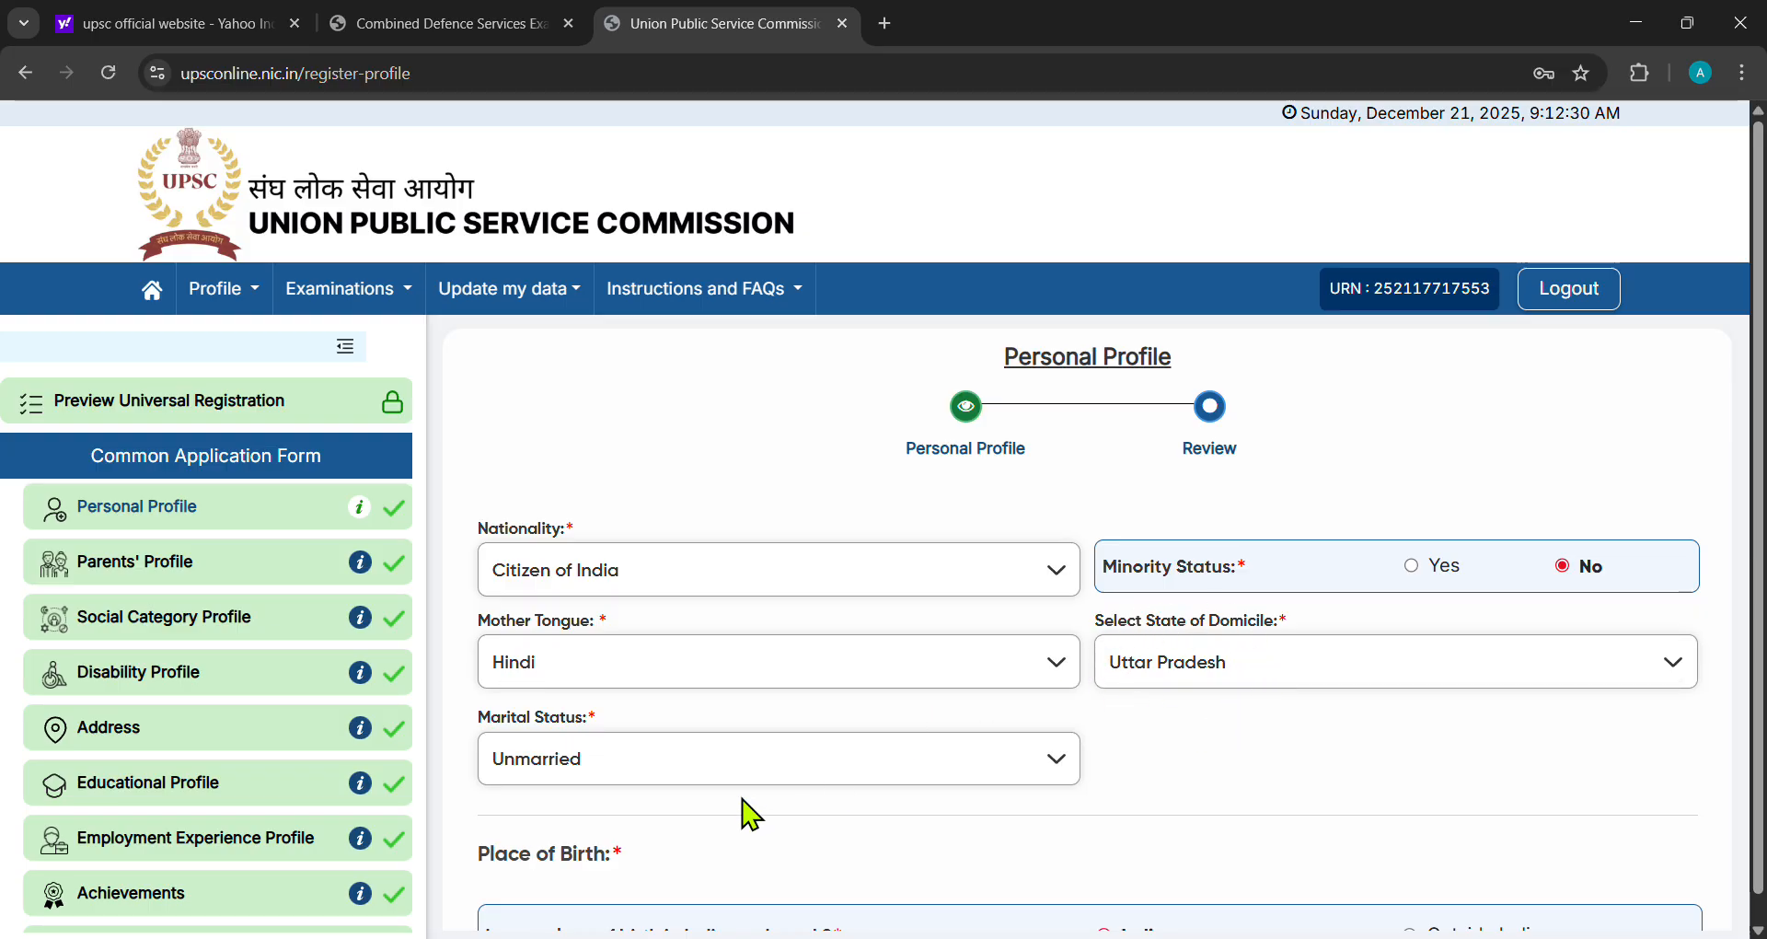
scroll(752, 813, "down", 3)
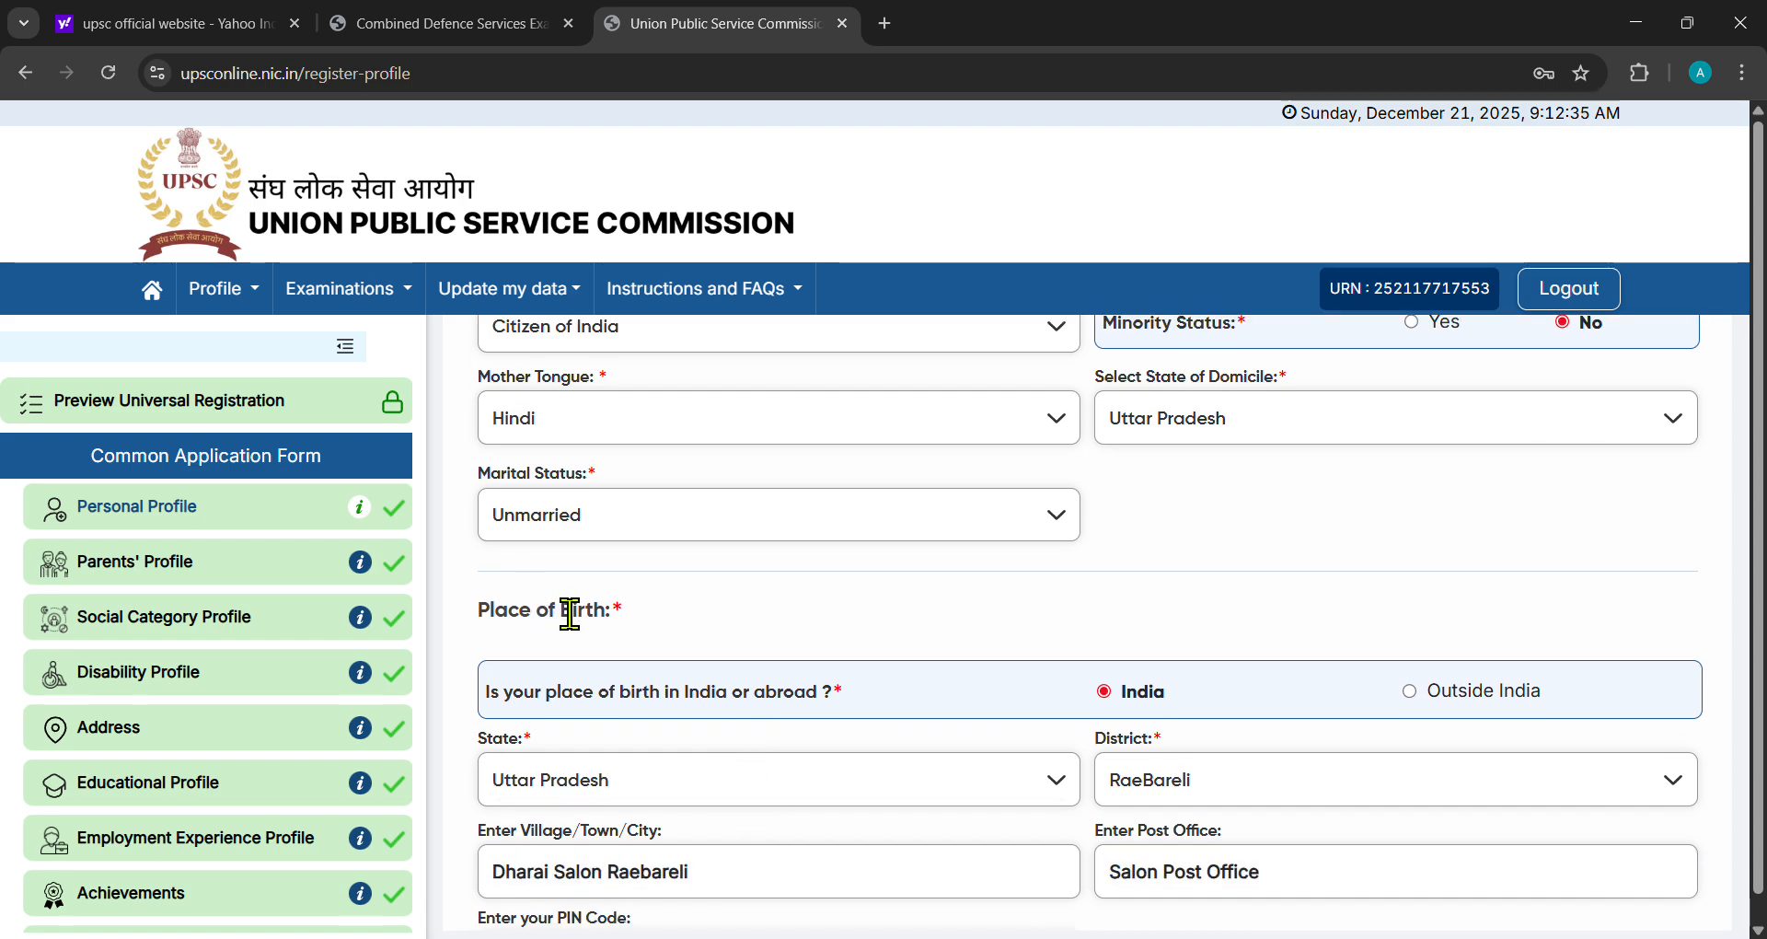
scroll(570, 613, "down", 1)
scroll(569, 613, "down", 2)
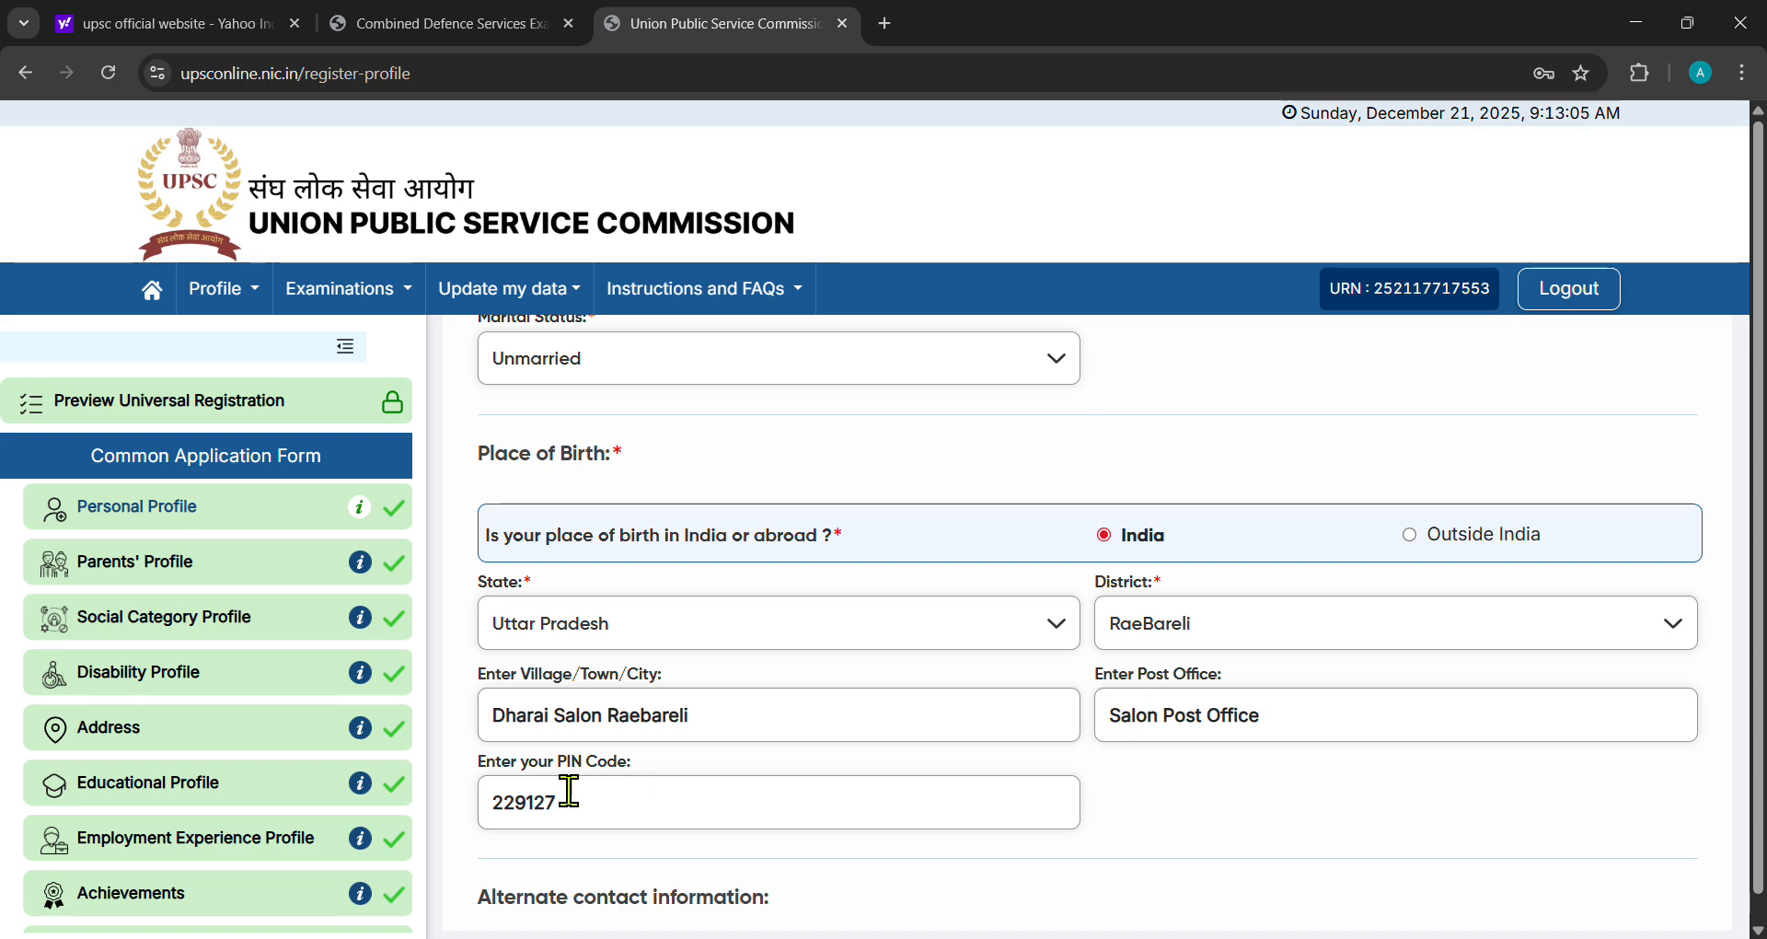
scroll(552, 700, "down", 1)
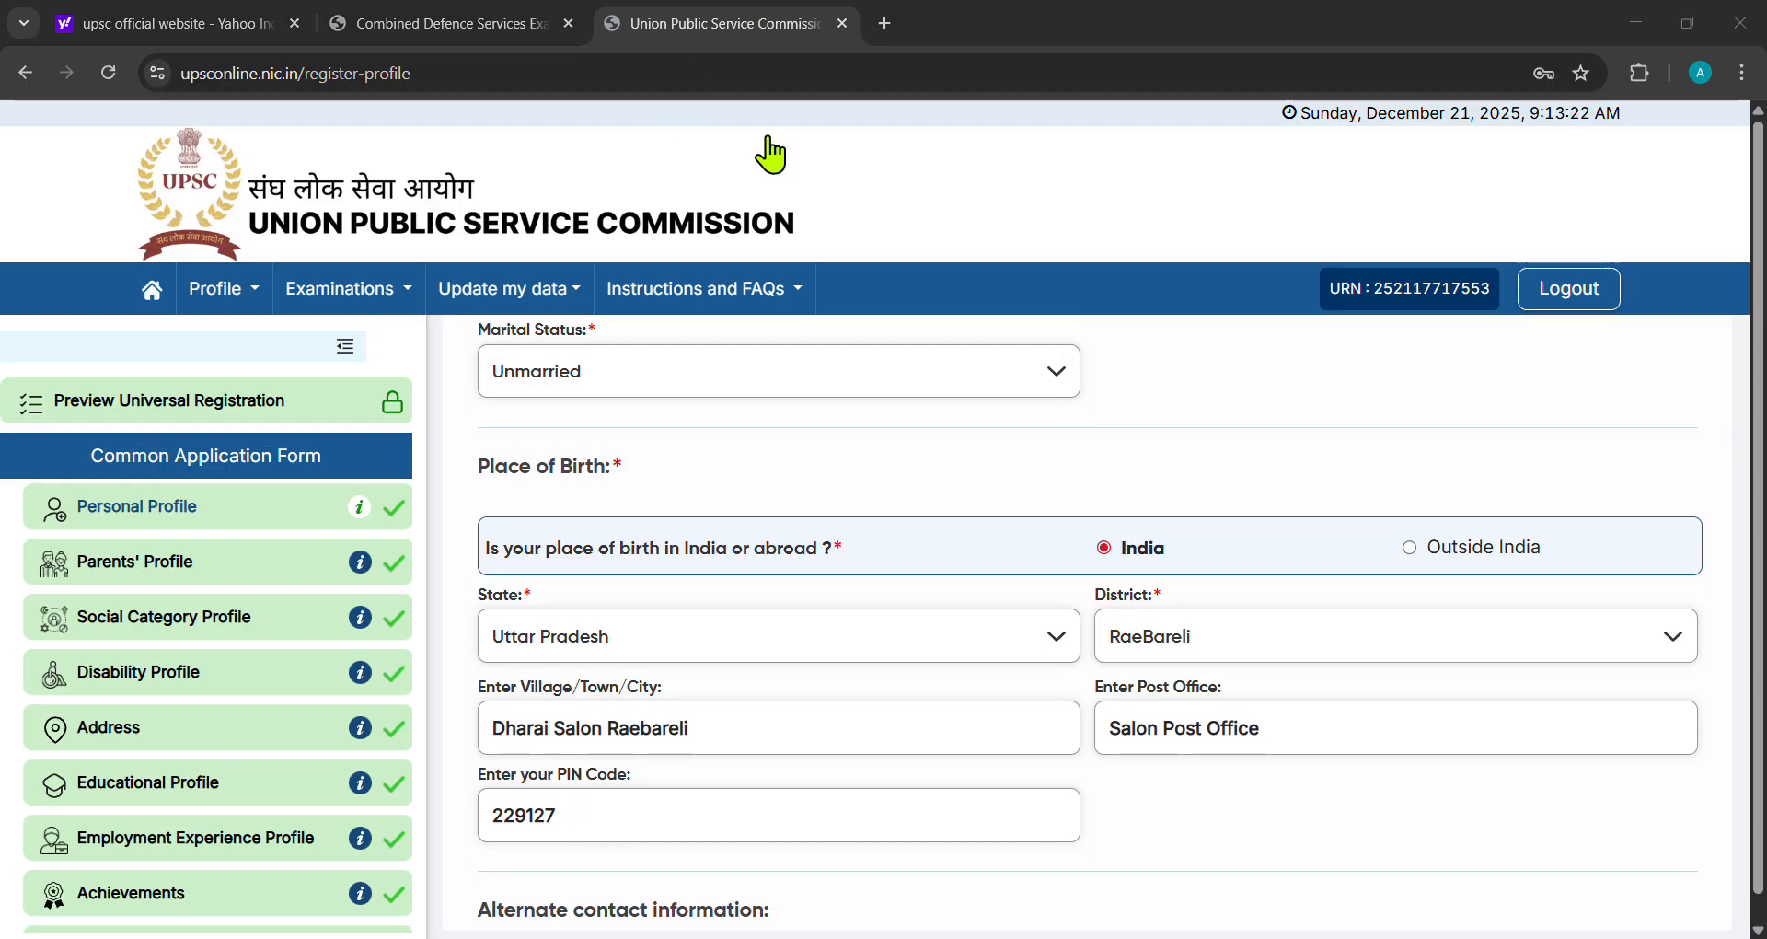
scroll(764, 336, "down", 1)
scroll(763, 335, "down", 3)
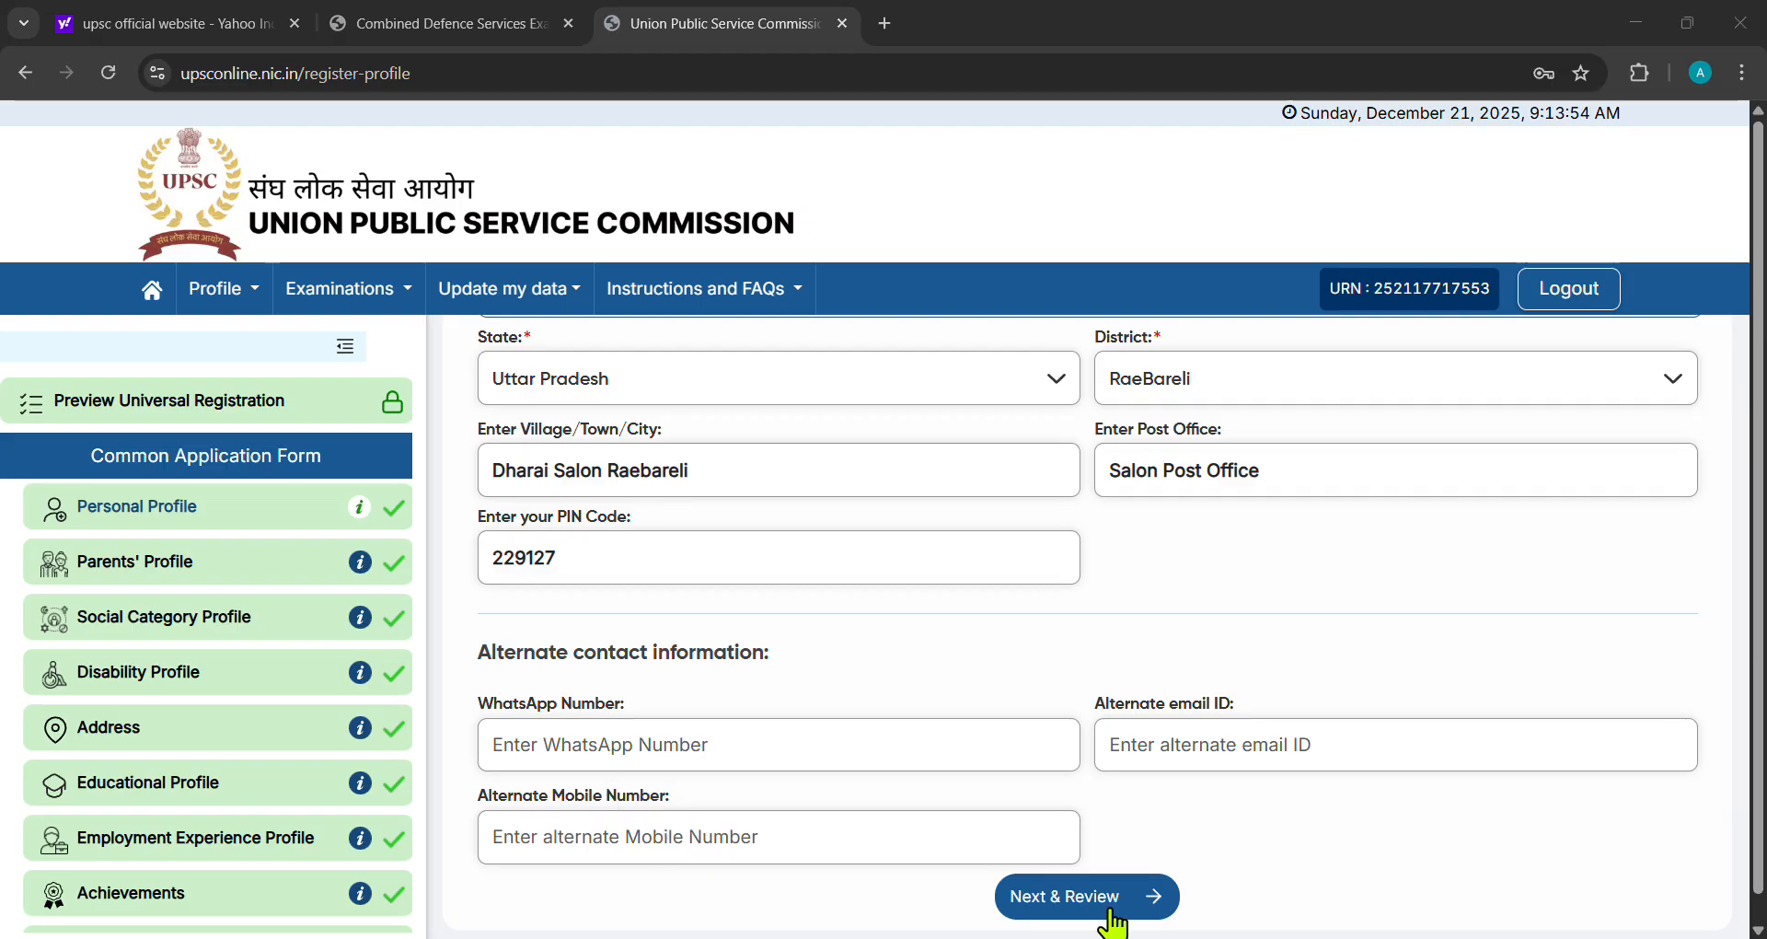
Open the Parents' Profile, review the father's and mother's details and open them for editing
left_click(262, 580)
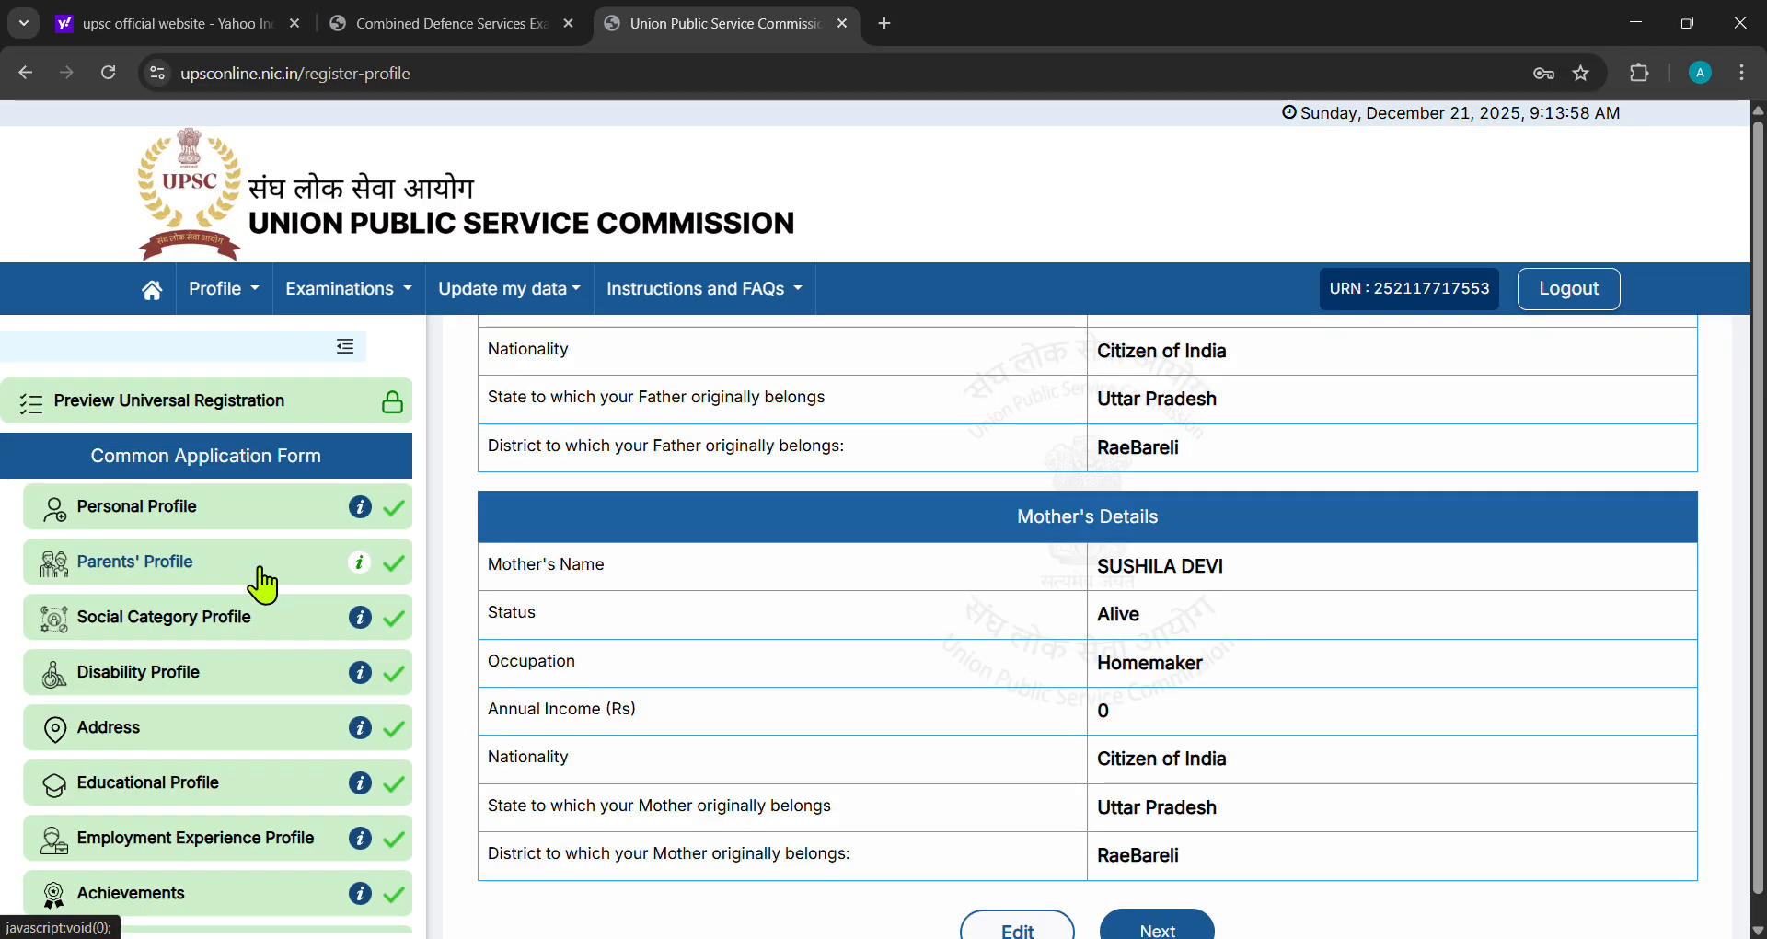
scroll(977, 477, "up", 3)
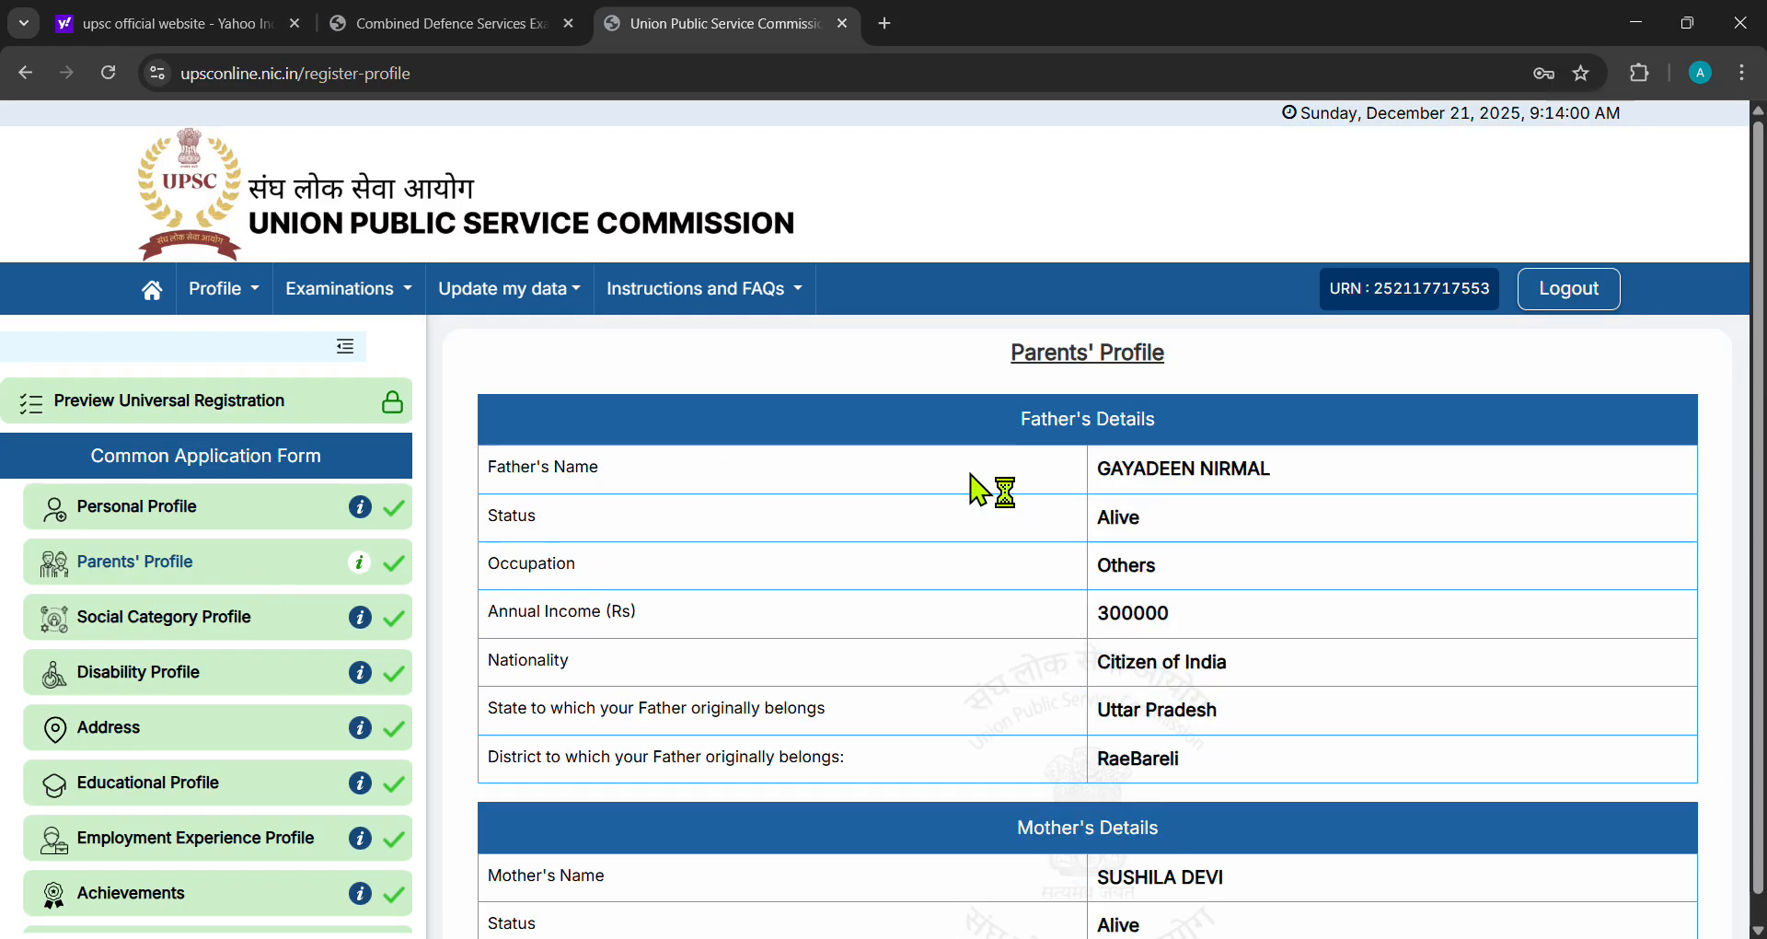
scroll(1034, 686, "down", 3)
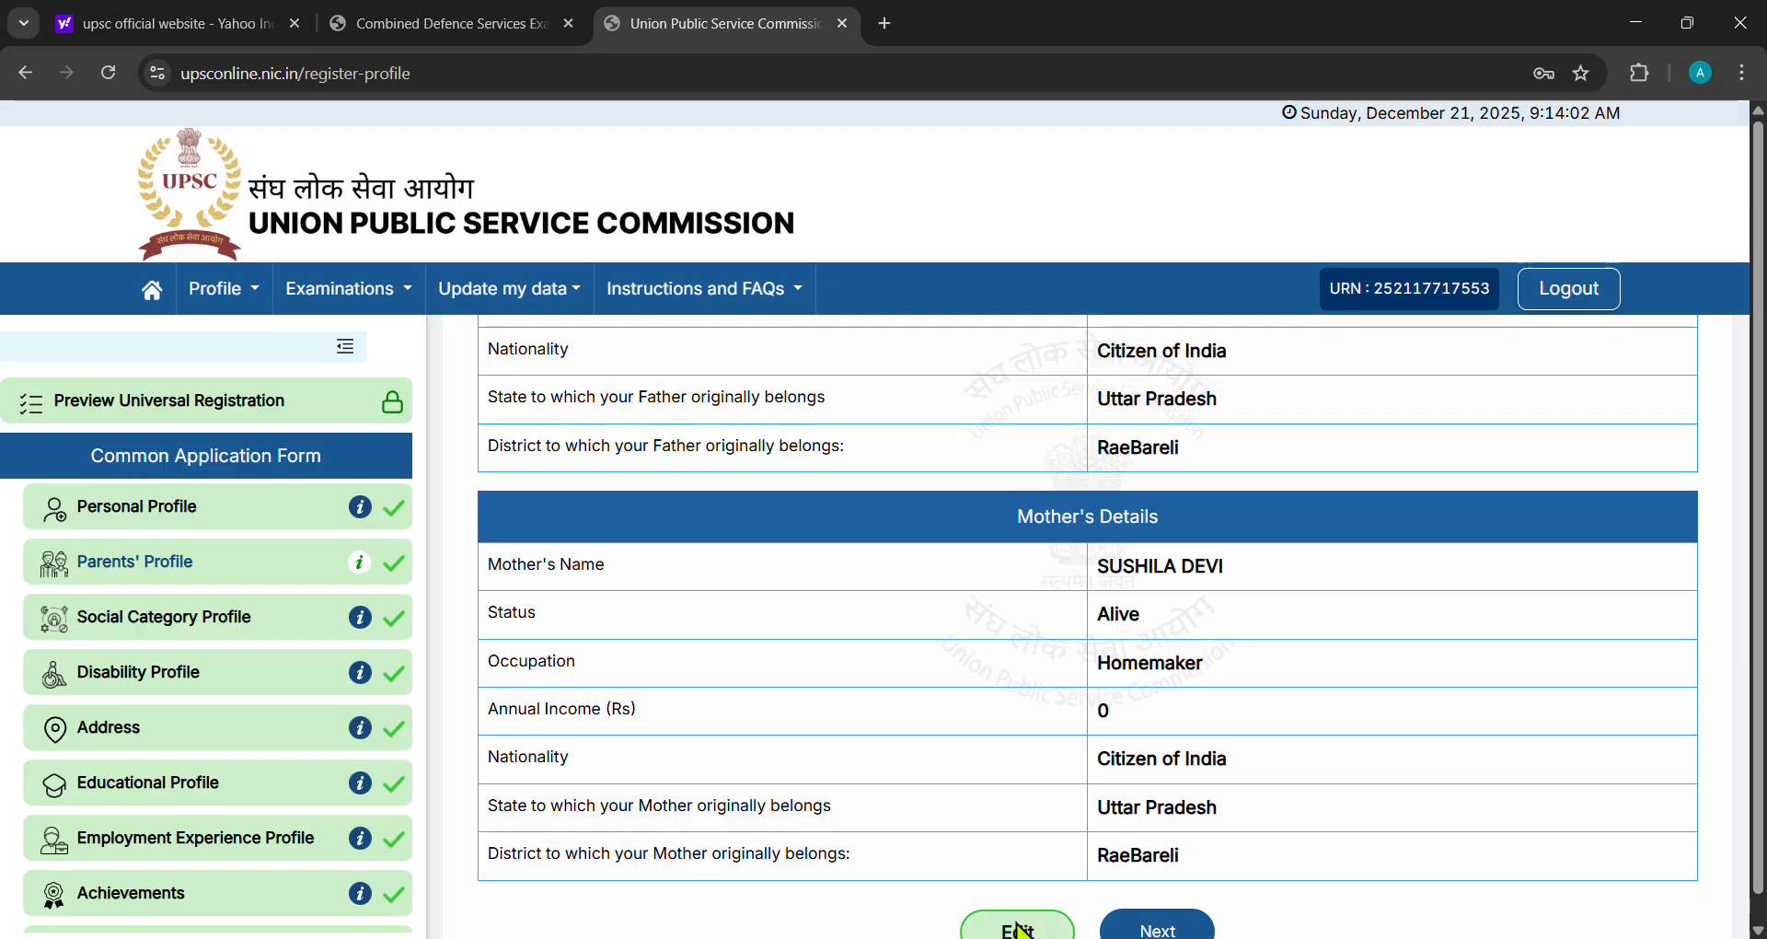
left_click(1018, 927)
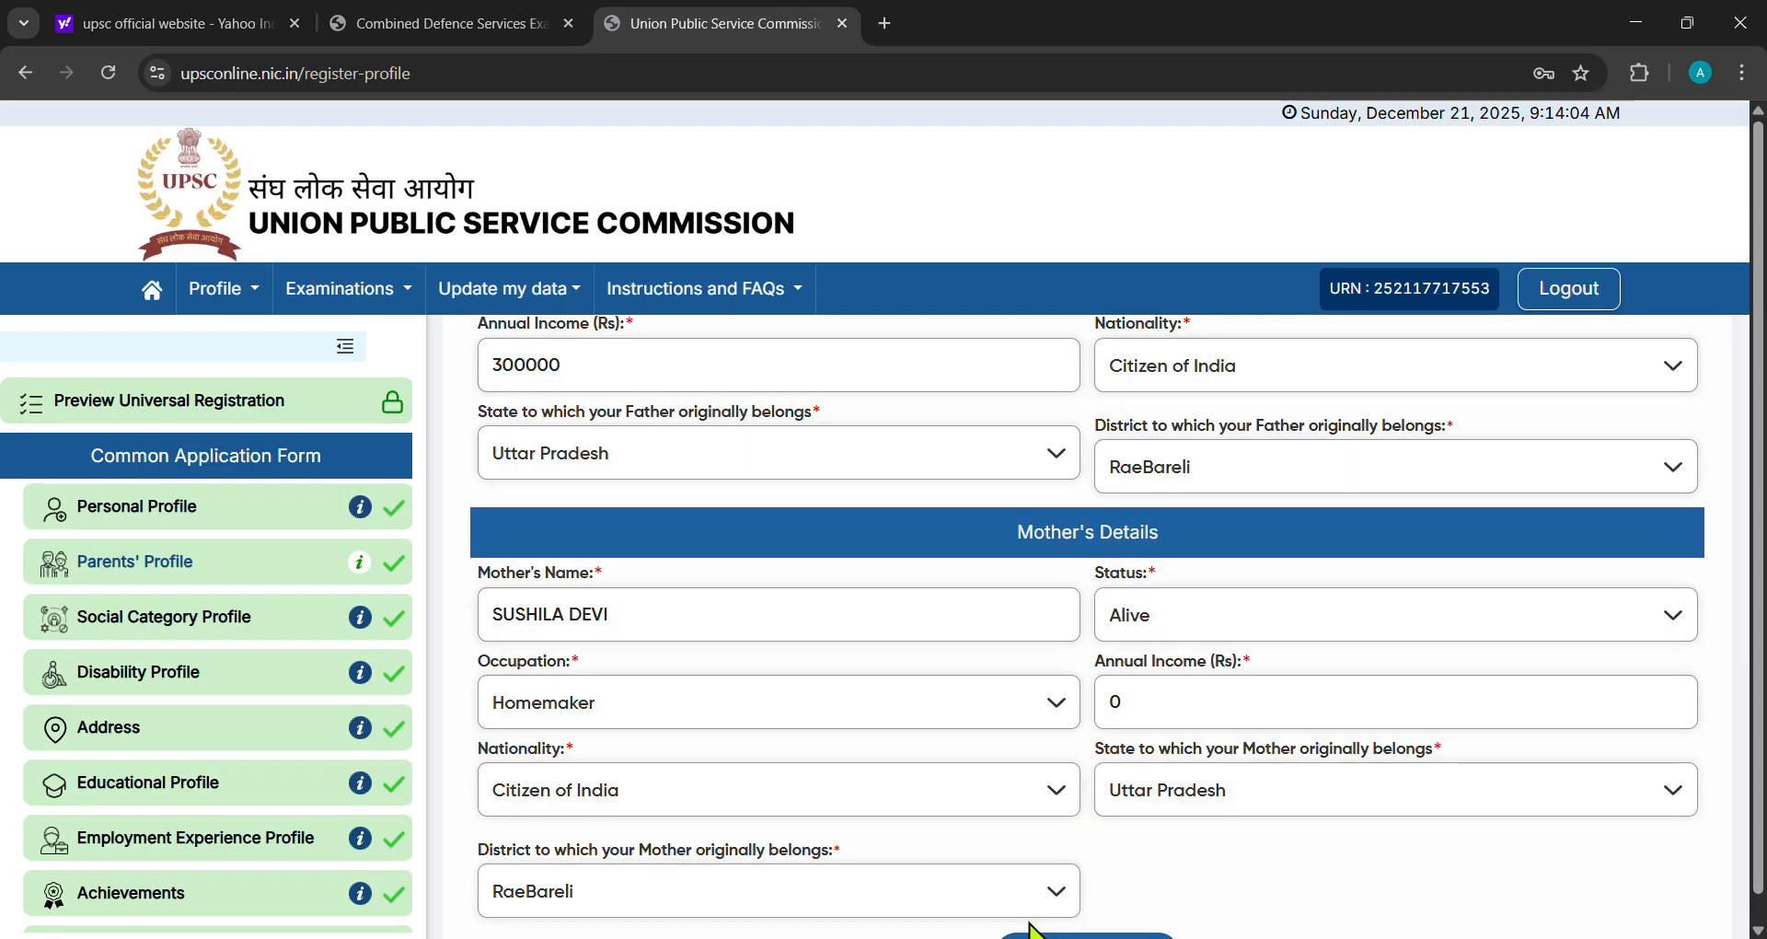
Review the editable fields for the father's and mother's details in the Parents' Profile
scroll(845, 592, "up", 3)
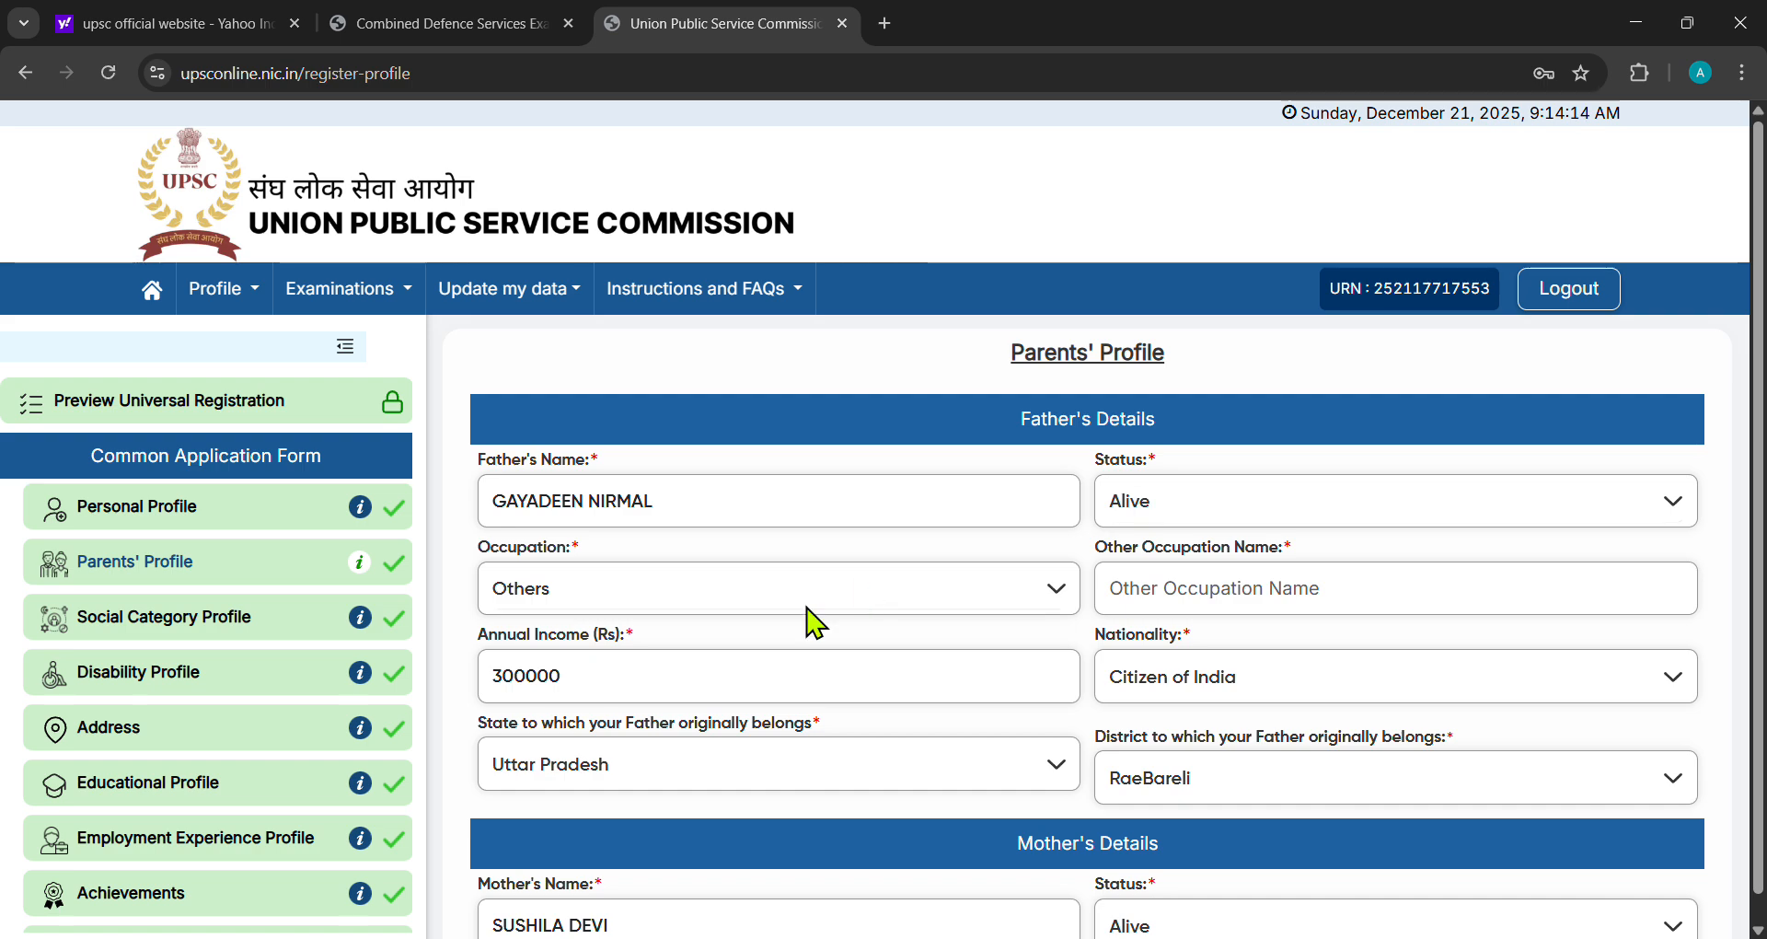
scroll(616, 622, "down", 1)
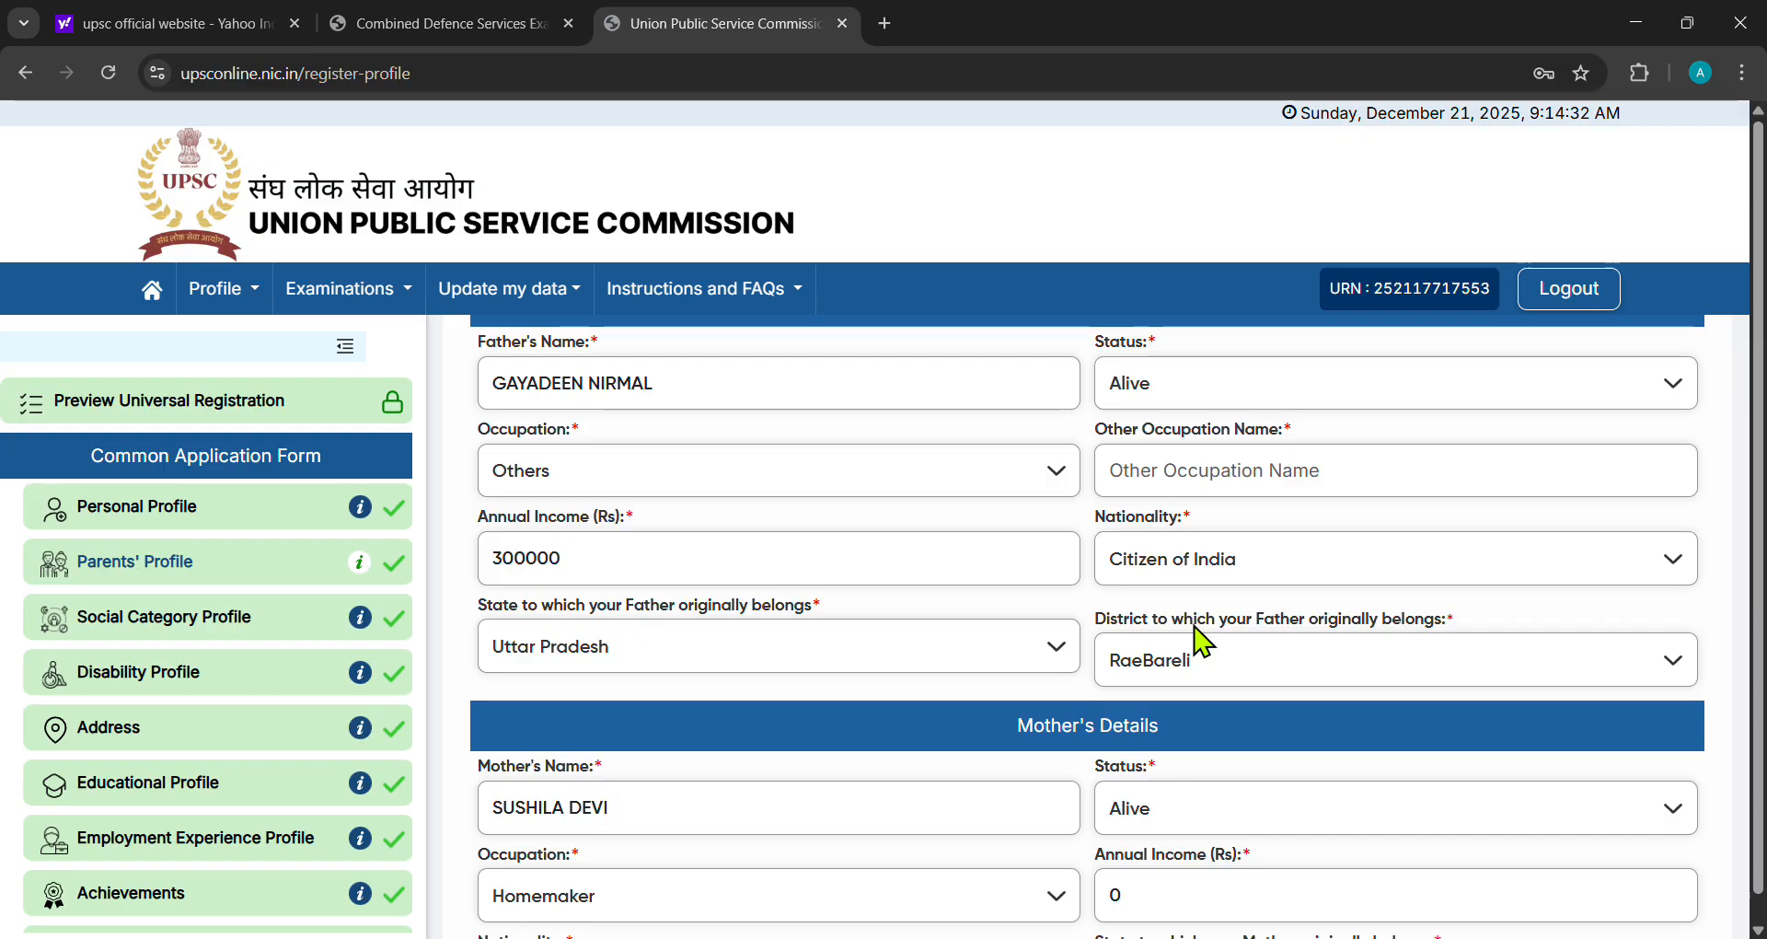
scroll(1201, 642, "down", 3)
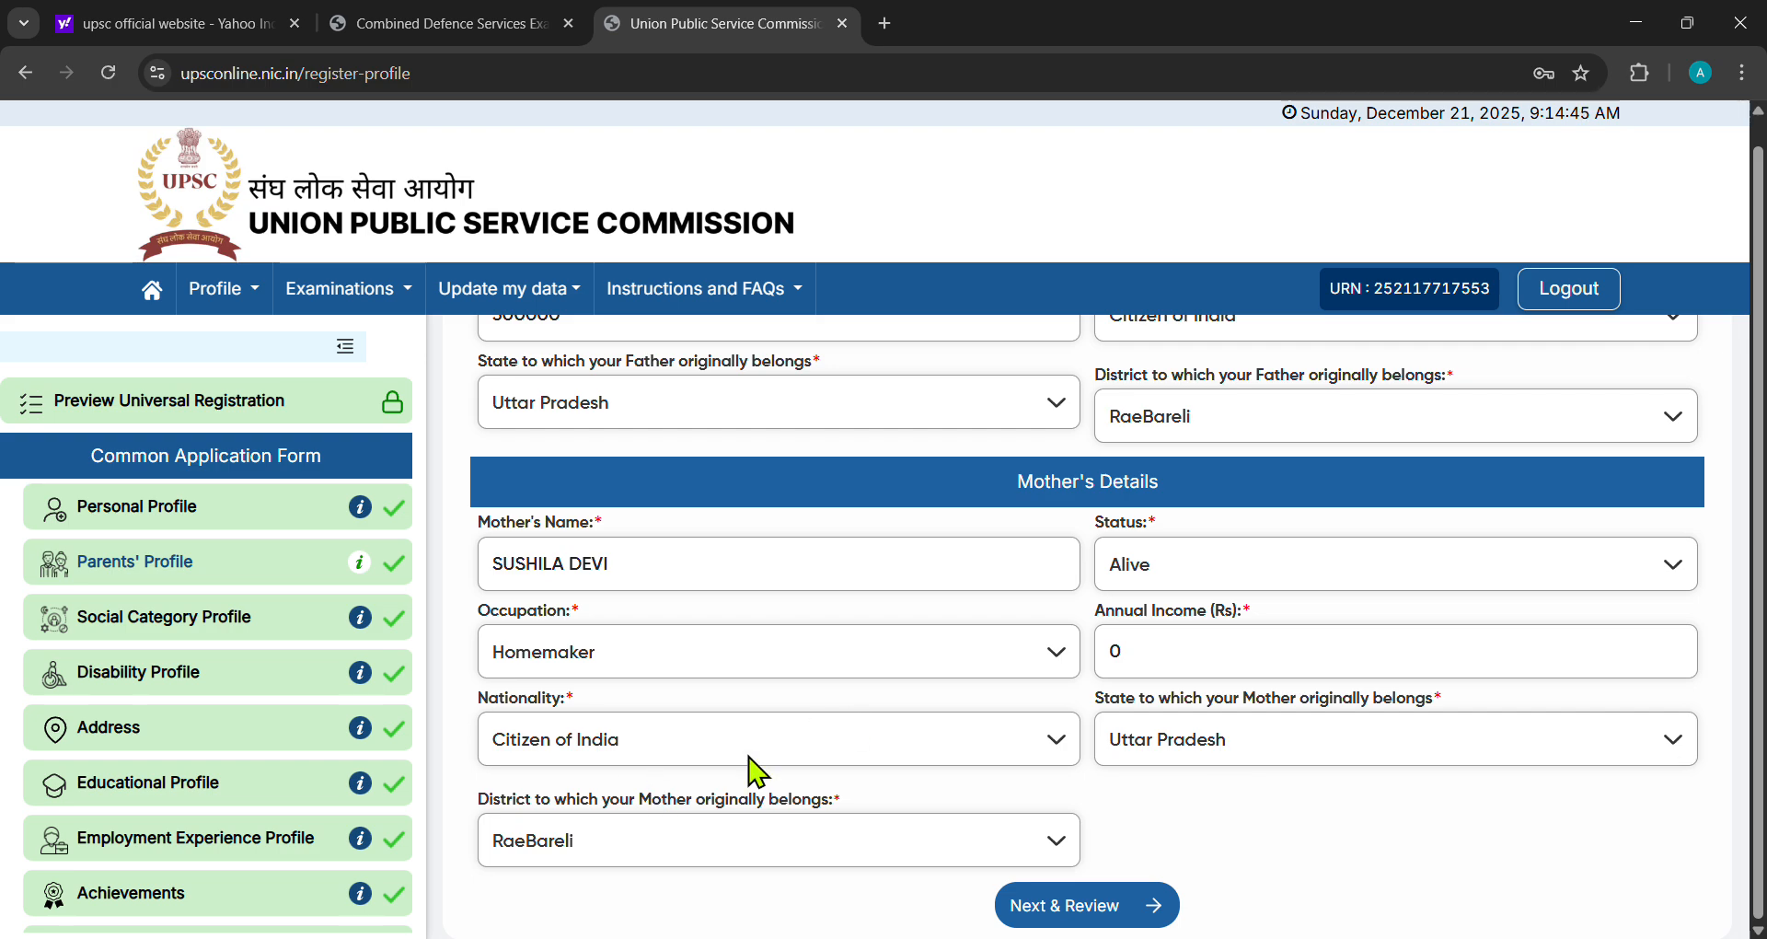
Open the Social Category Profile for editing and review its community fields, caste certificate upload options and declaration
left_click(265, 612)
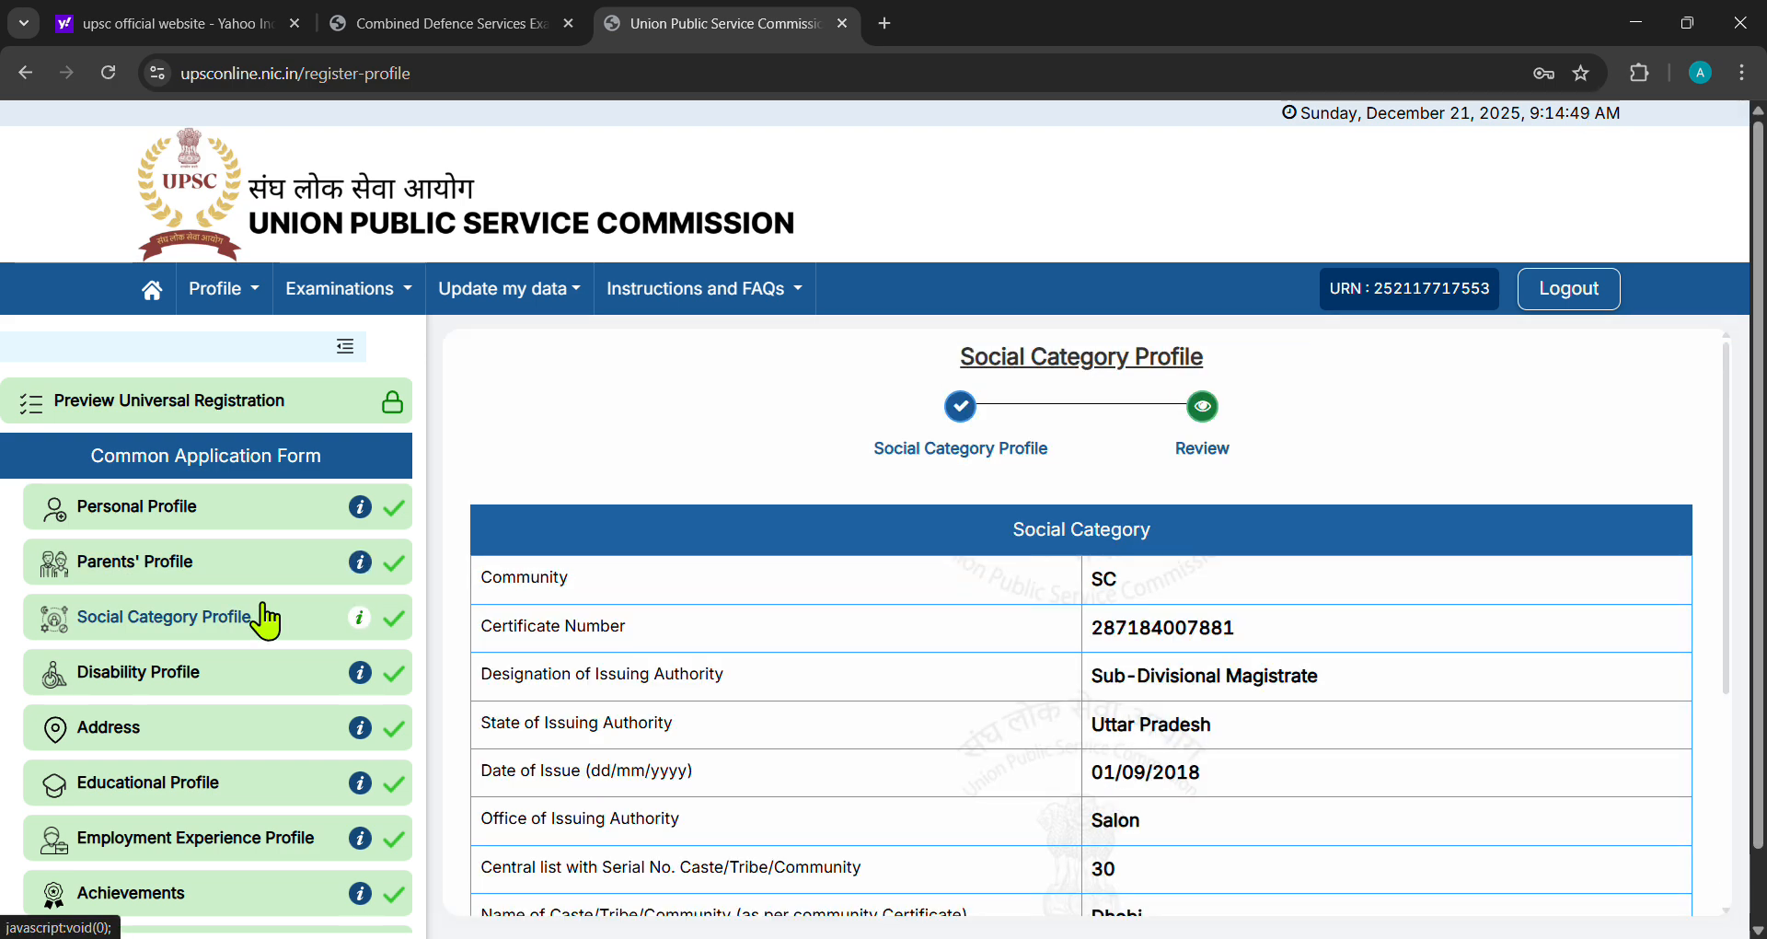
scroll(927, 730, "down", 4)
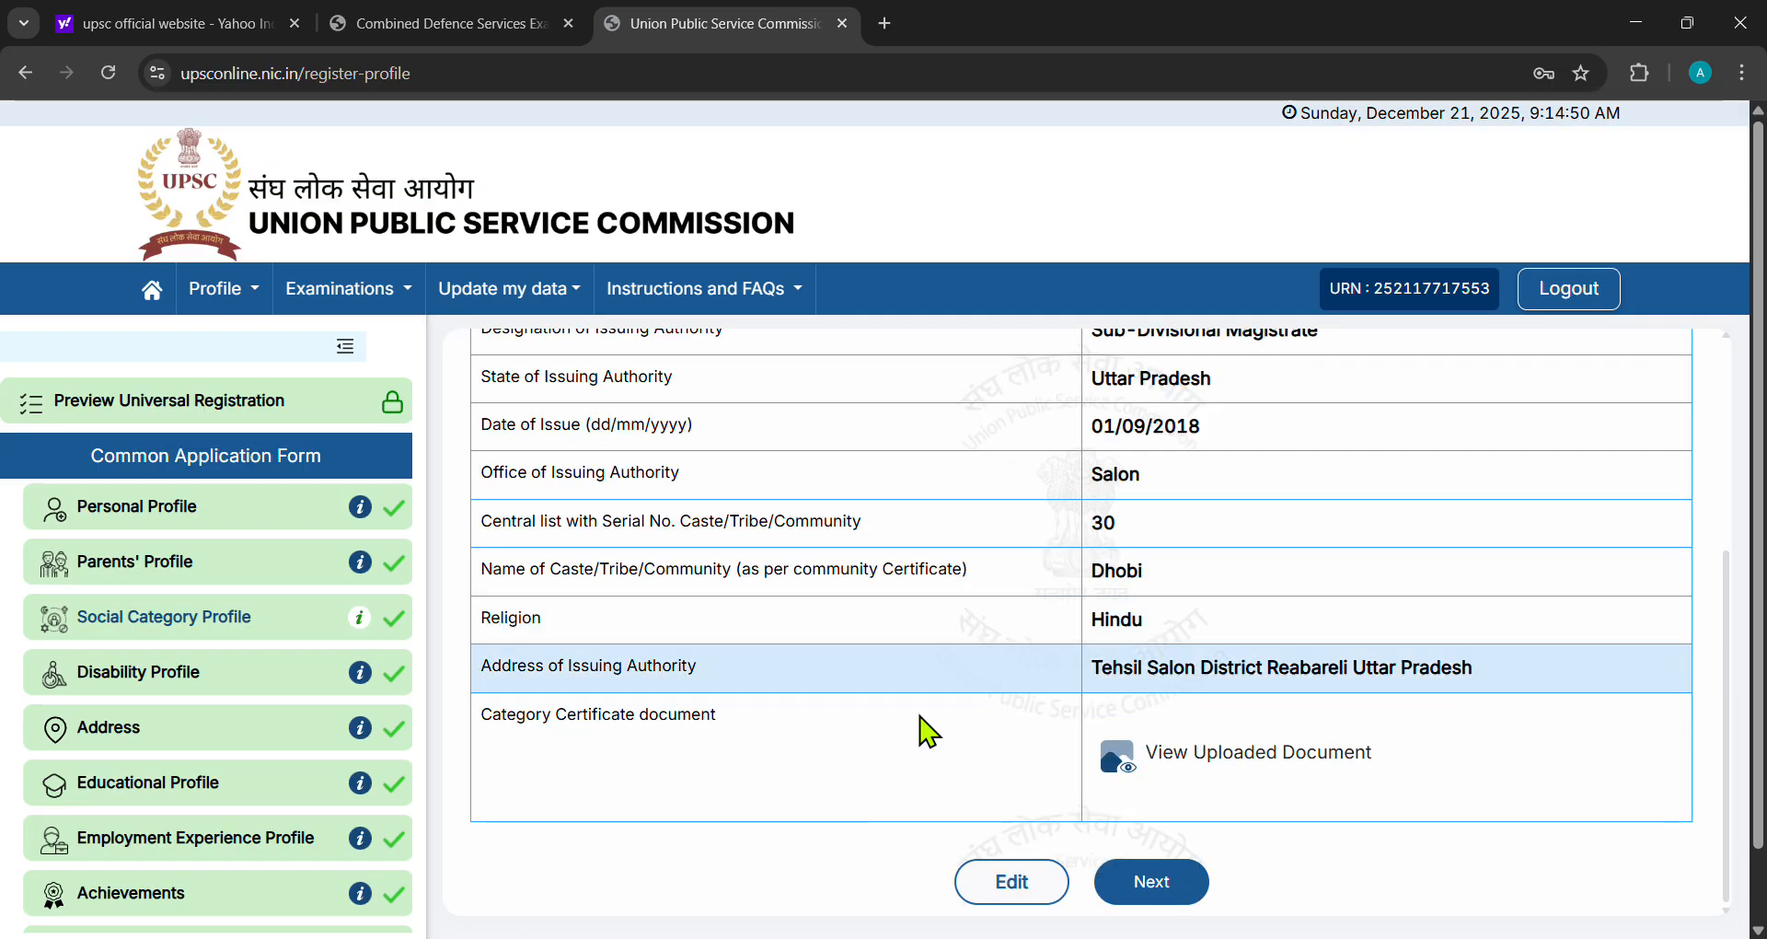
left_click(1011, 881)
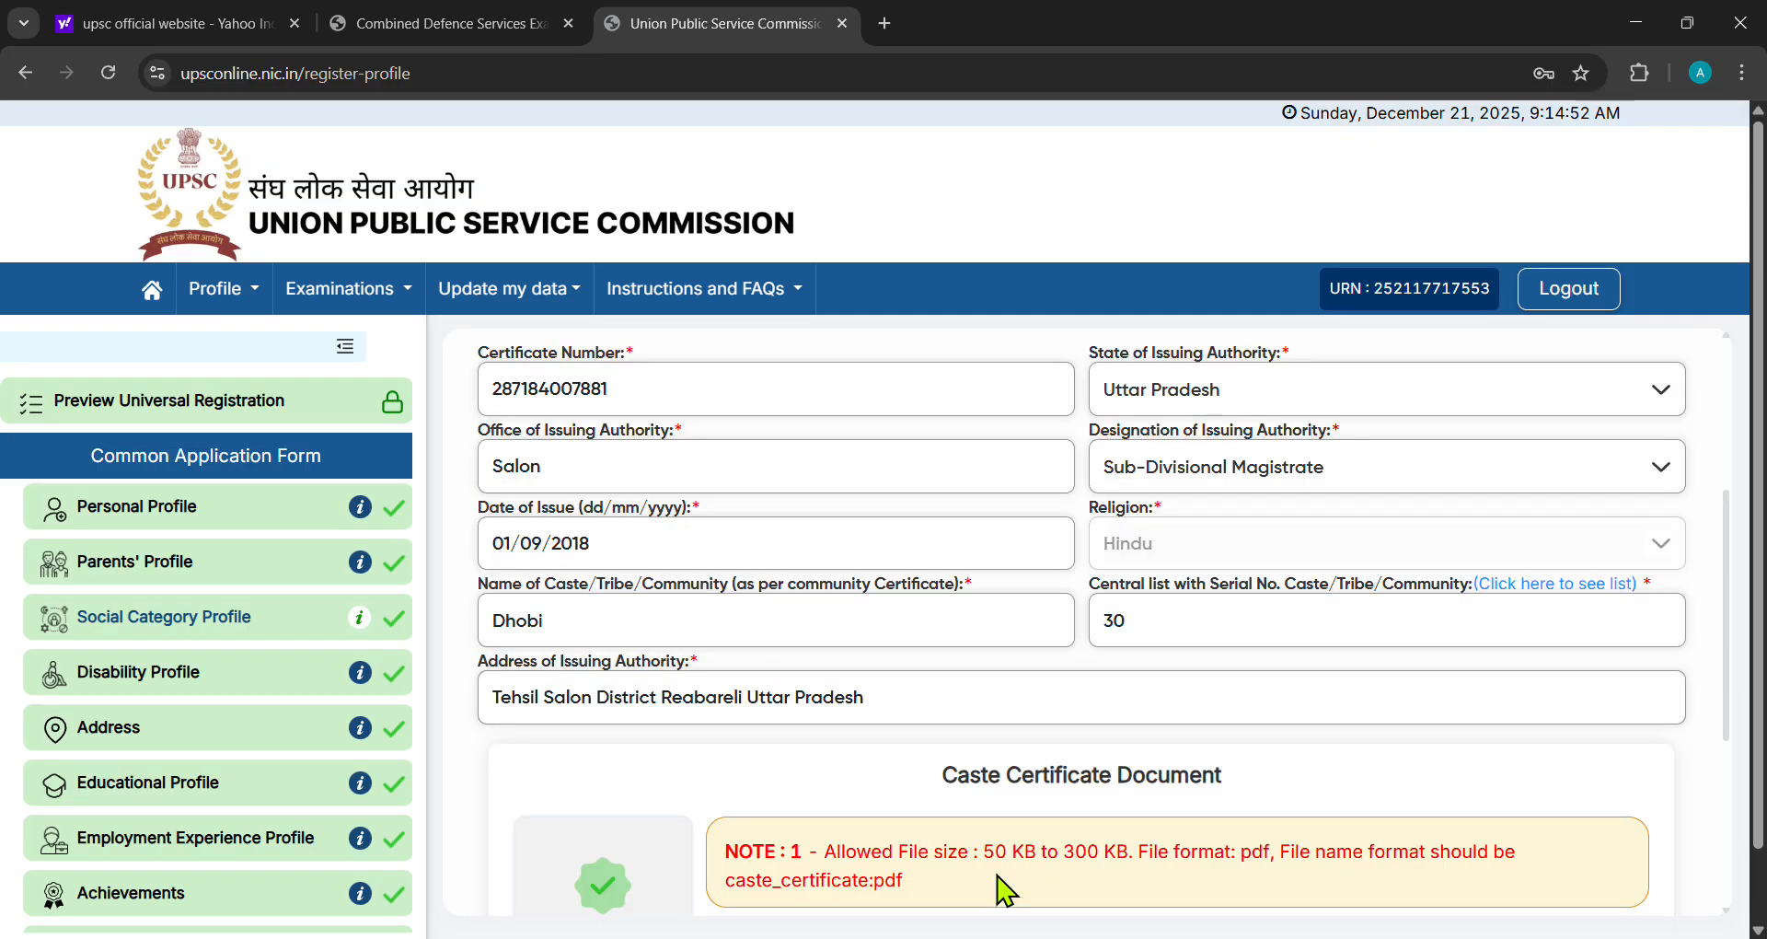
scroll(747, 449, "up", 1)
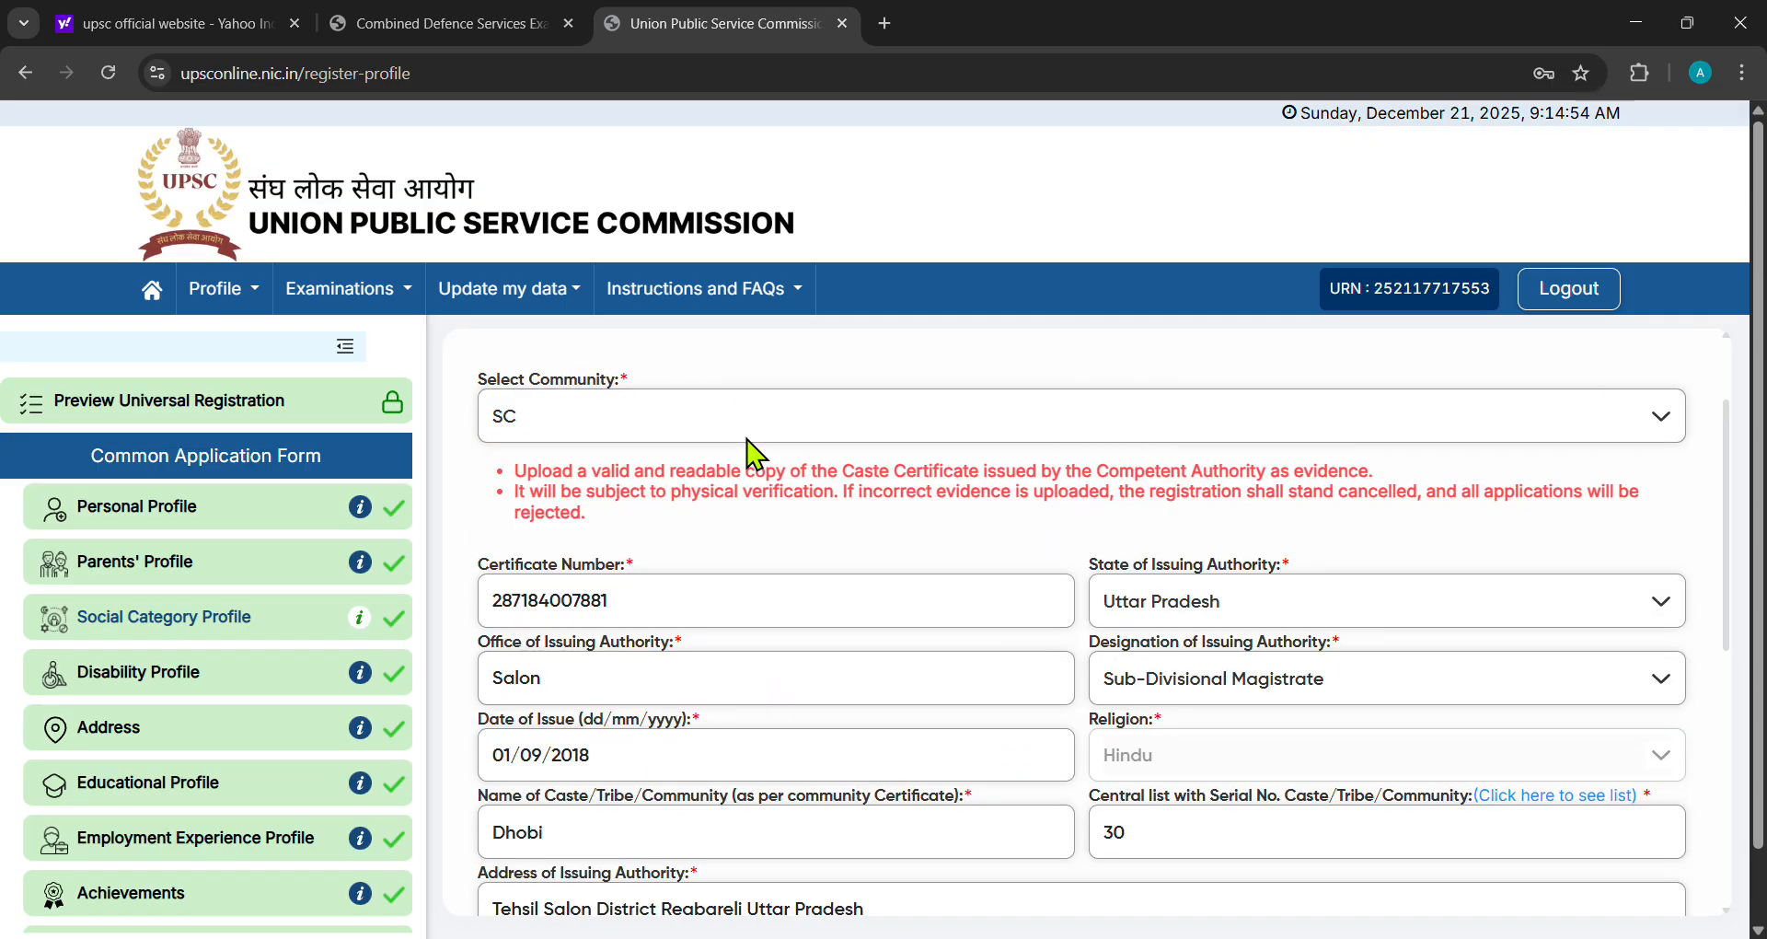
scroll(747, 449, "up", 2)
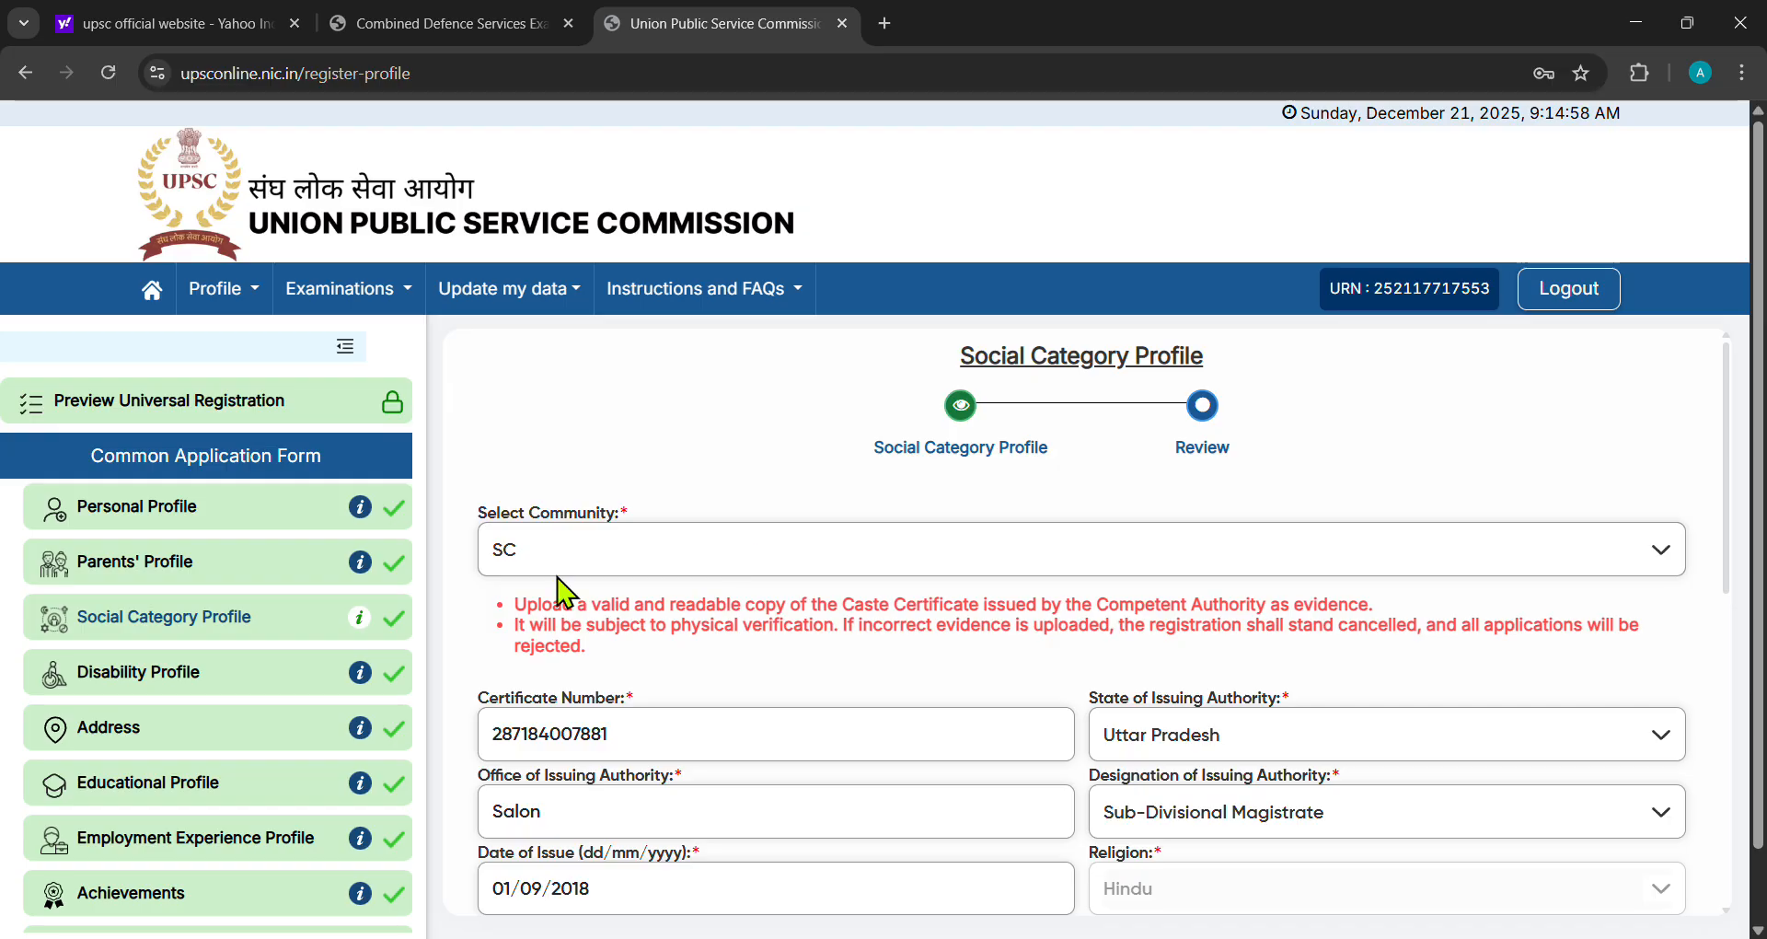
scroll(569, 592, "down", 2)
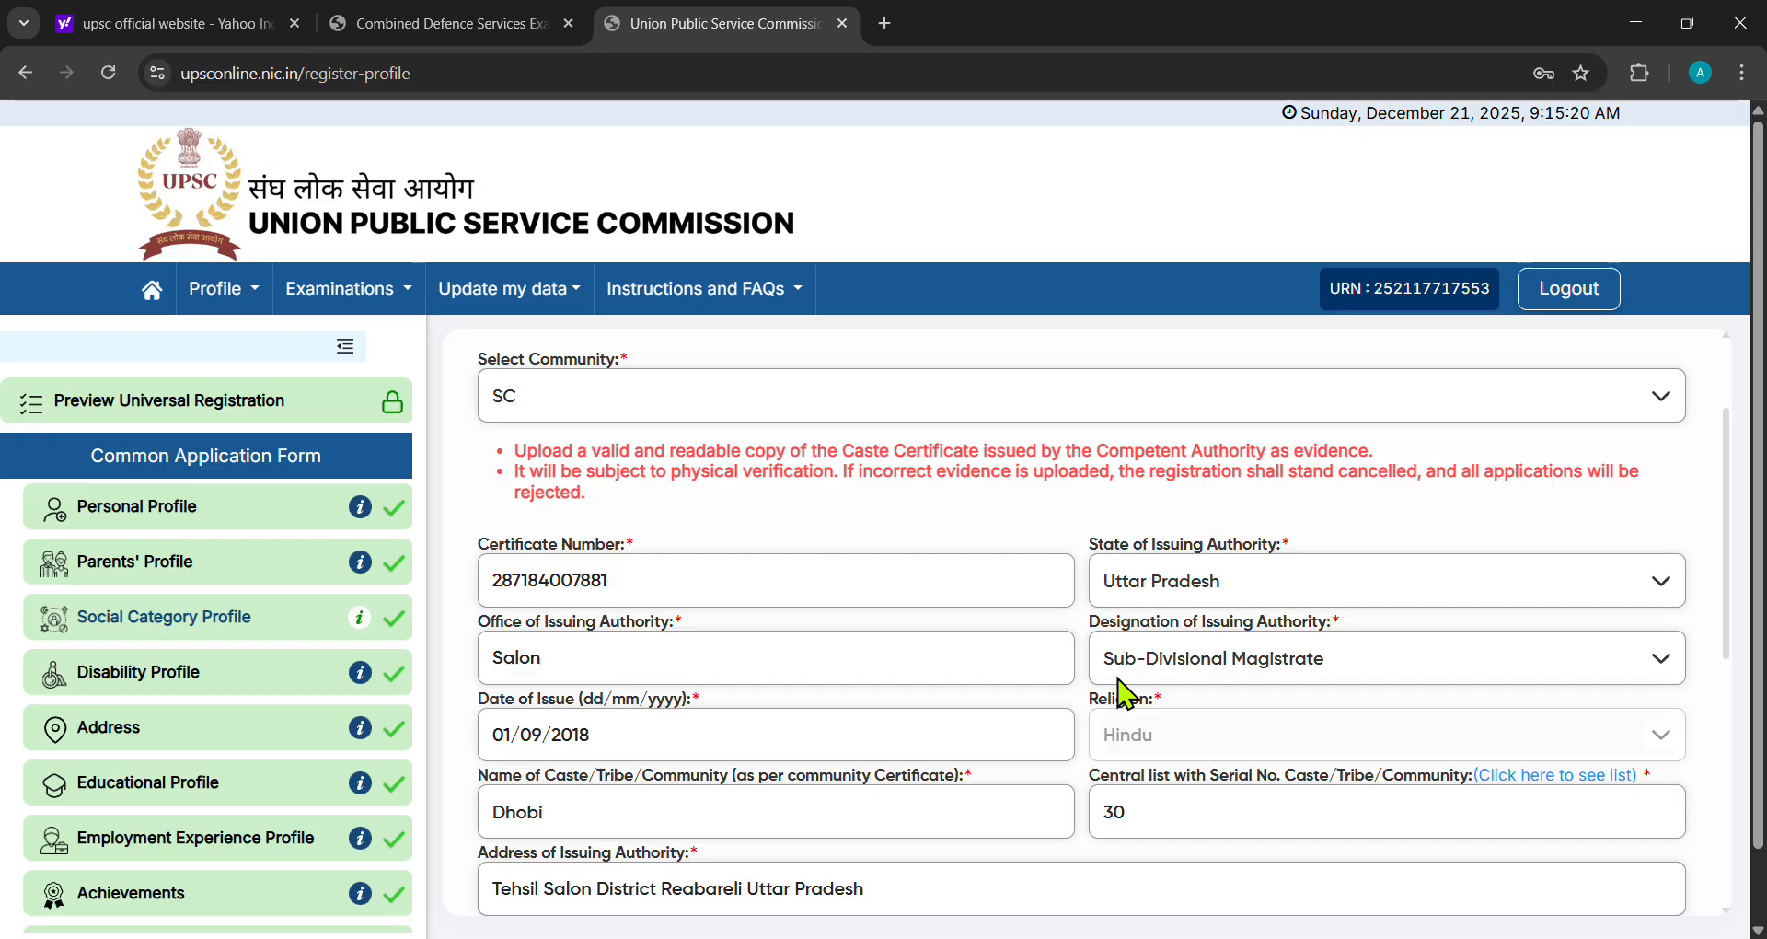
scroll(644, 604, "down", 1)
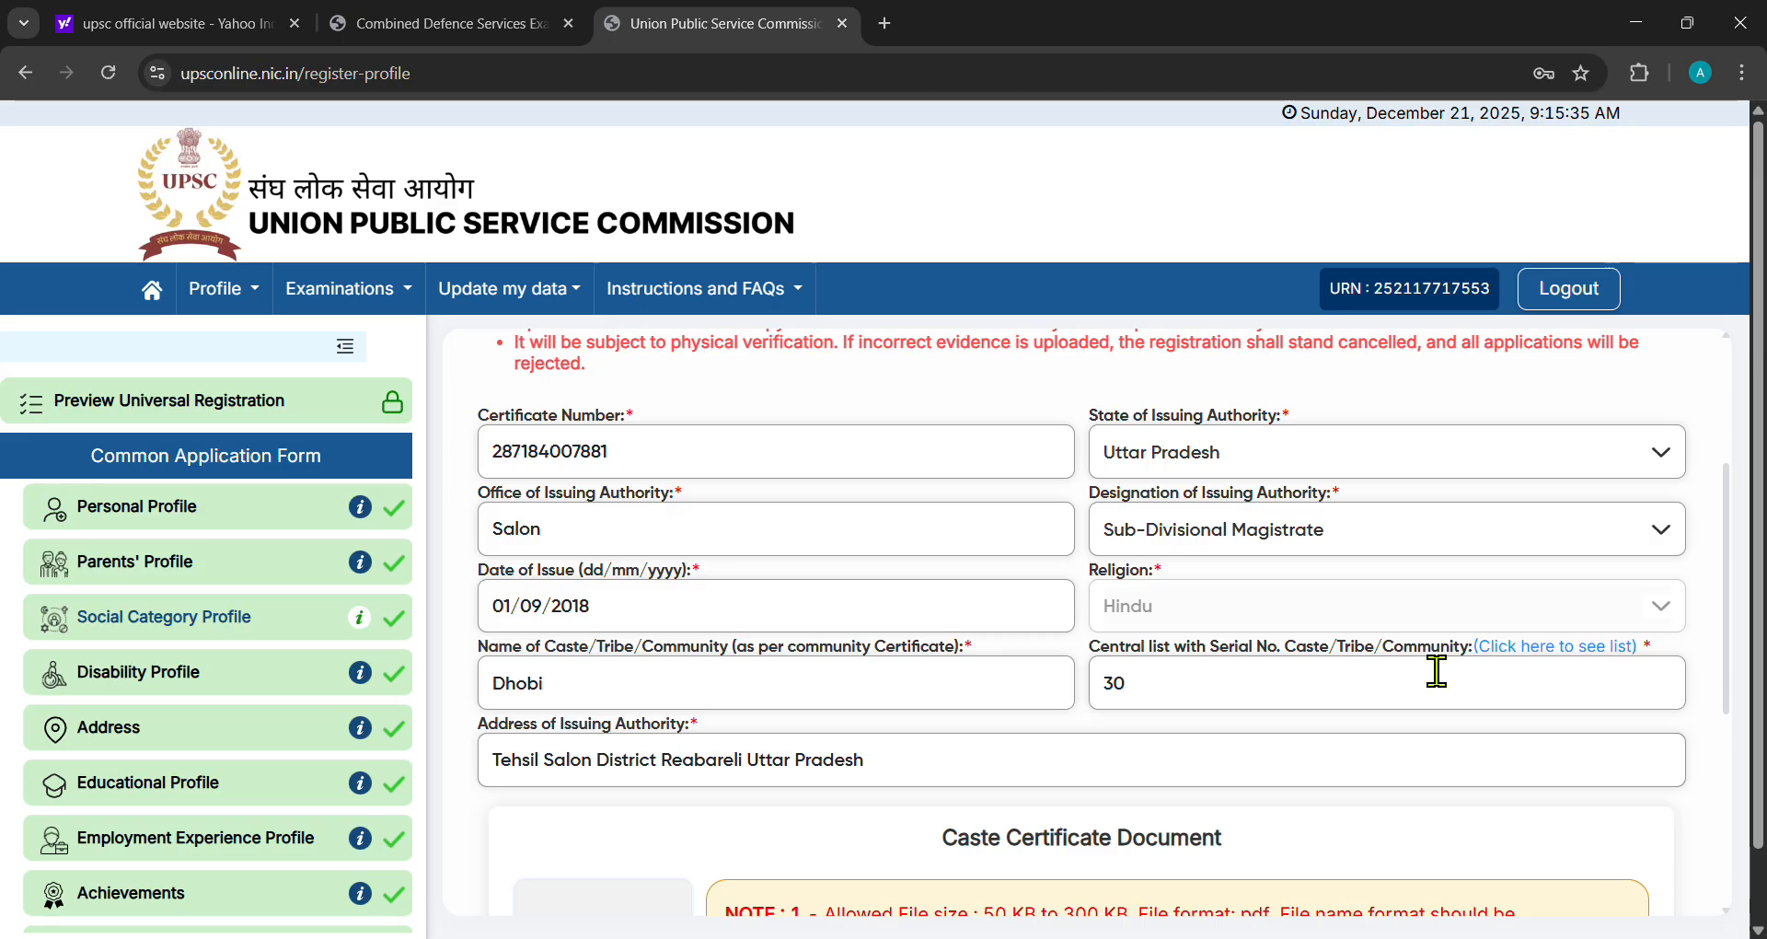
scroll(1116, 686, "down", 1)
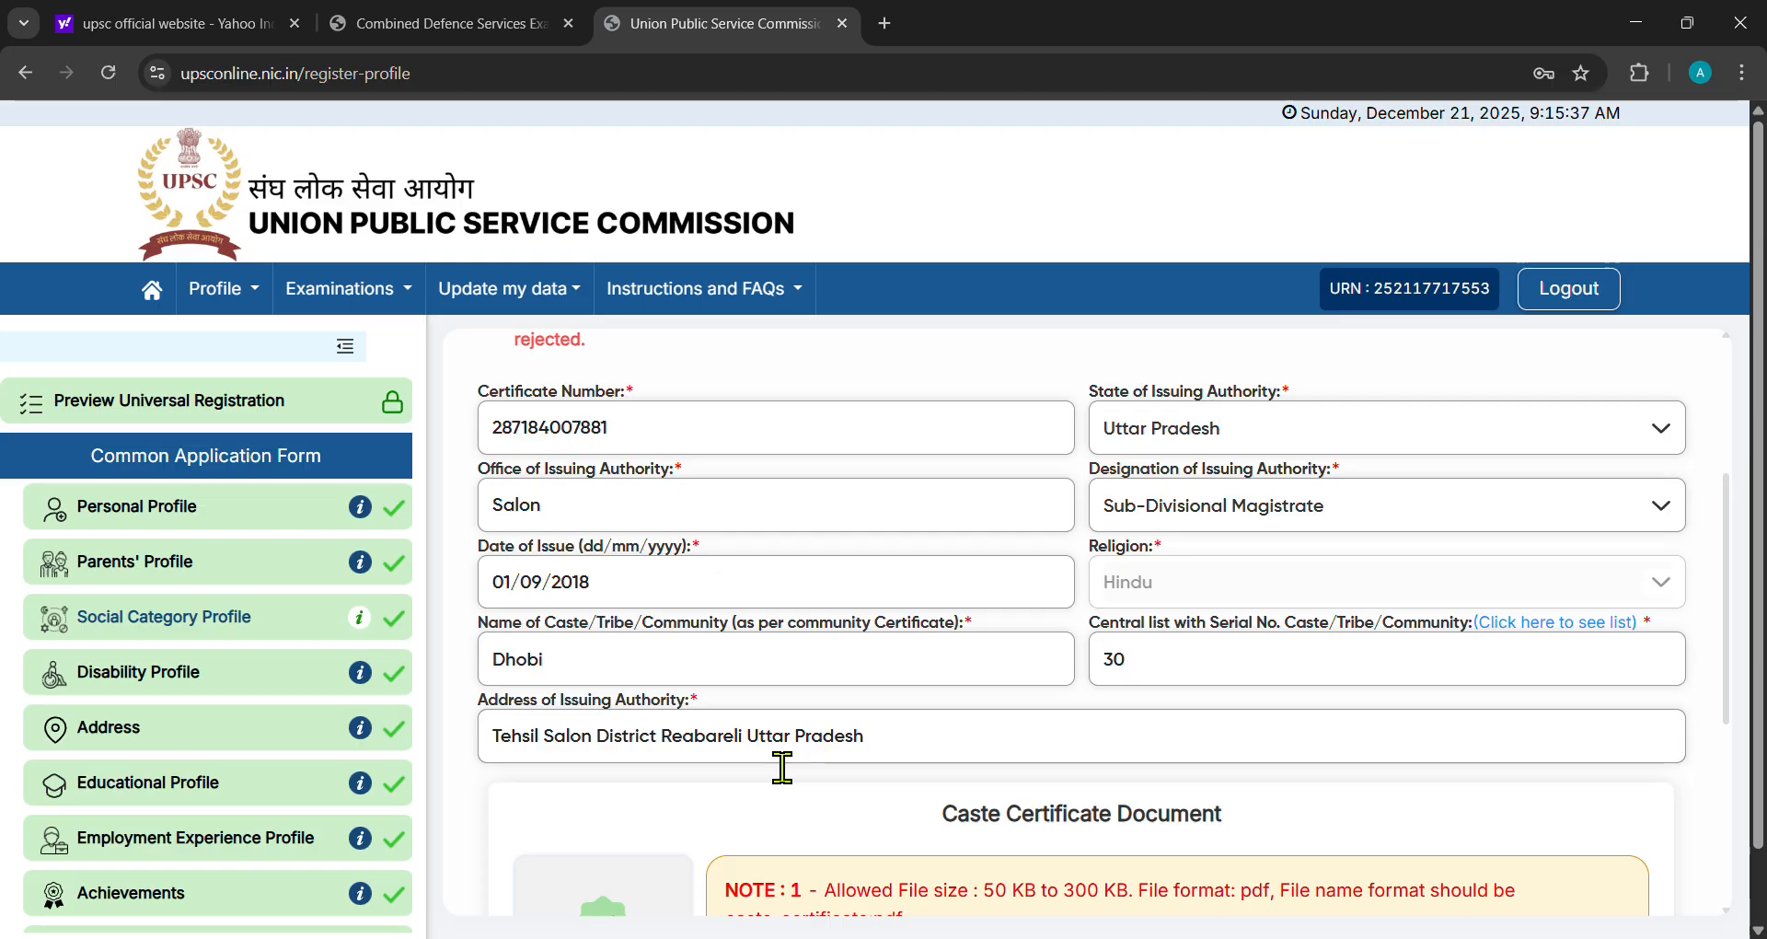
scroll(781, 767, "down", 1)
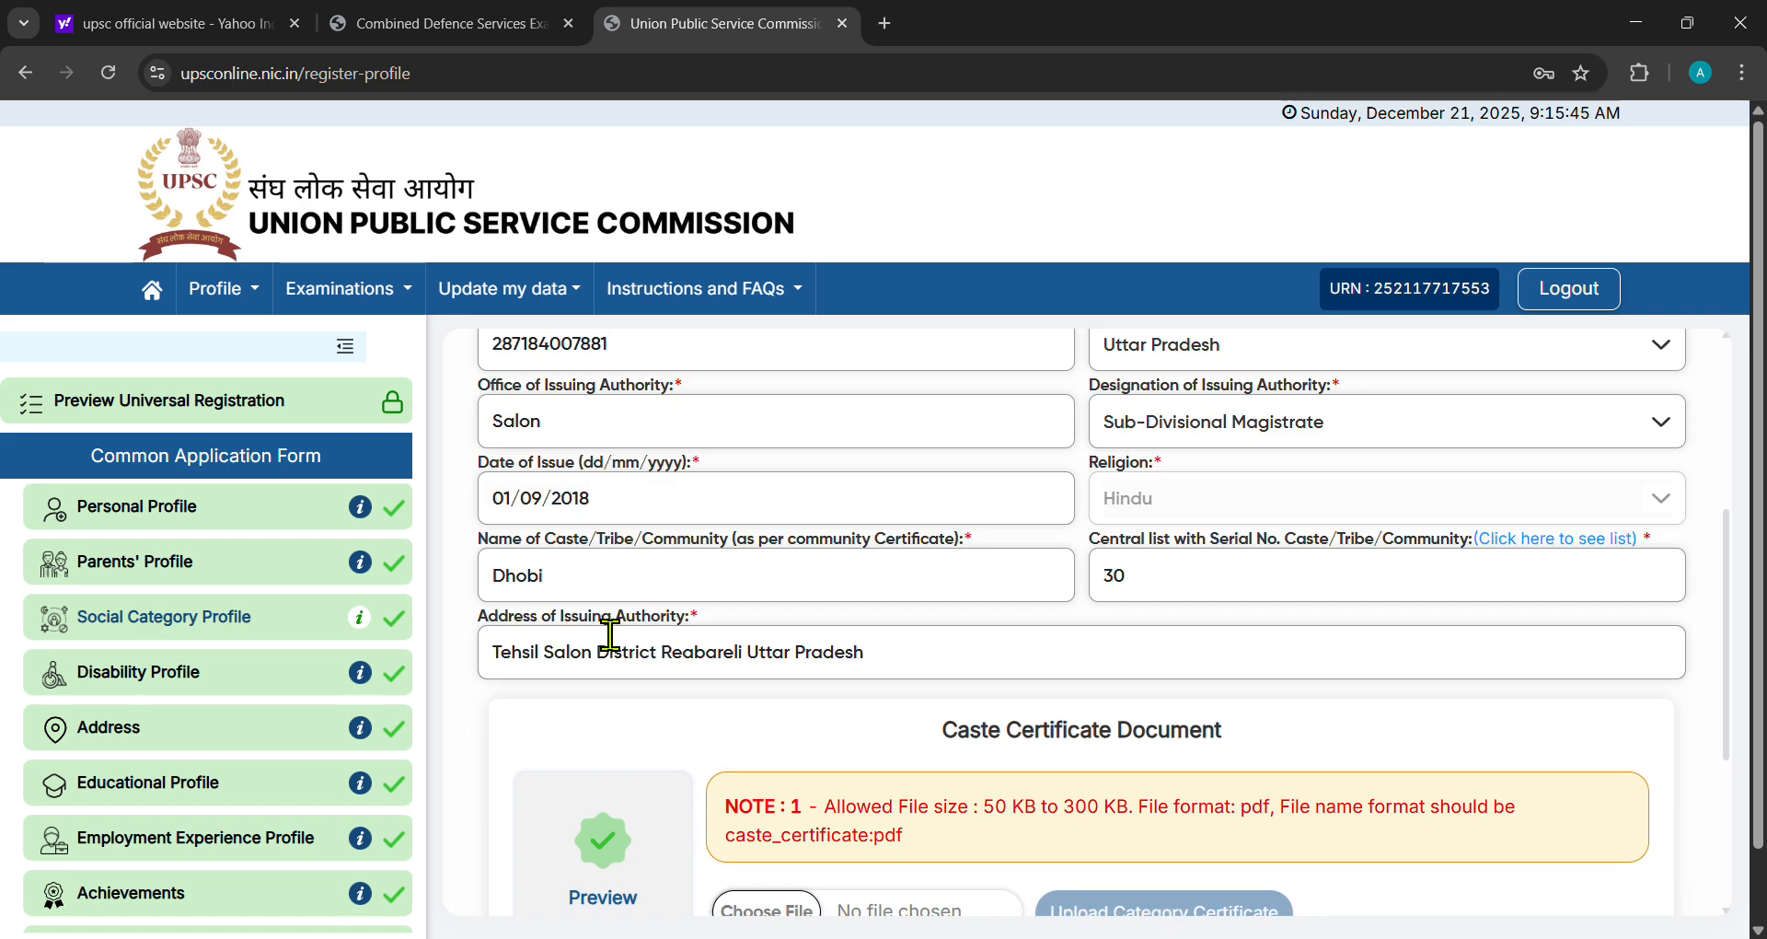
scroll(632, 608, "down", 2)
scroll(681, 512, "down", 1)
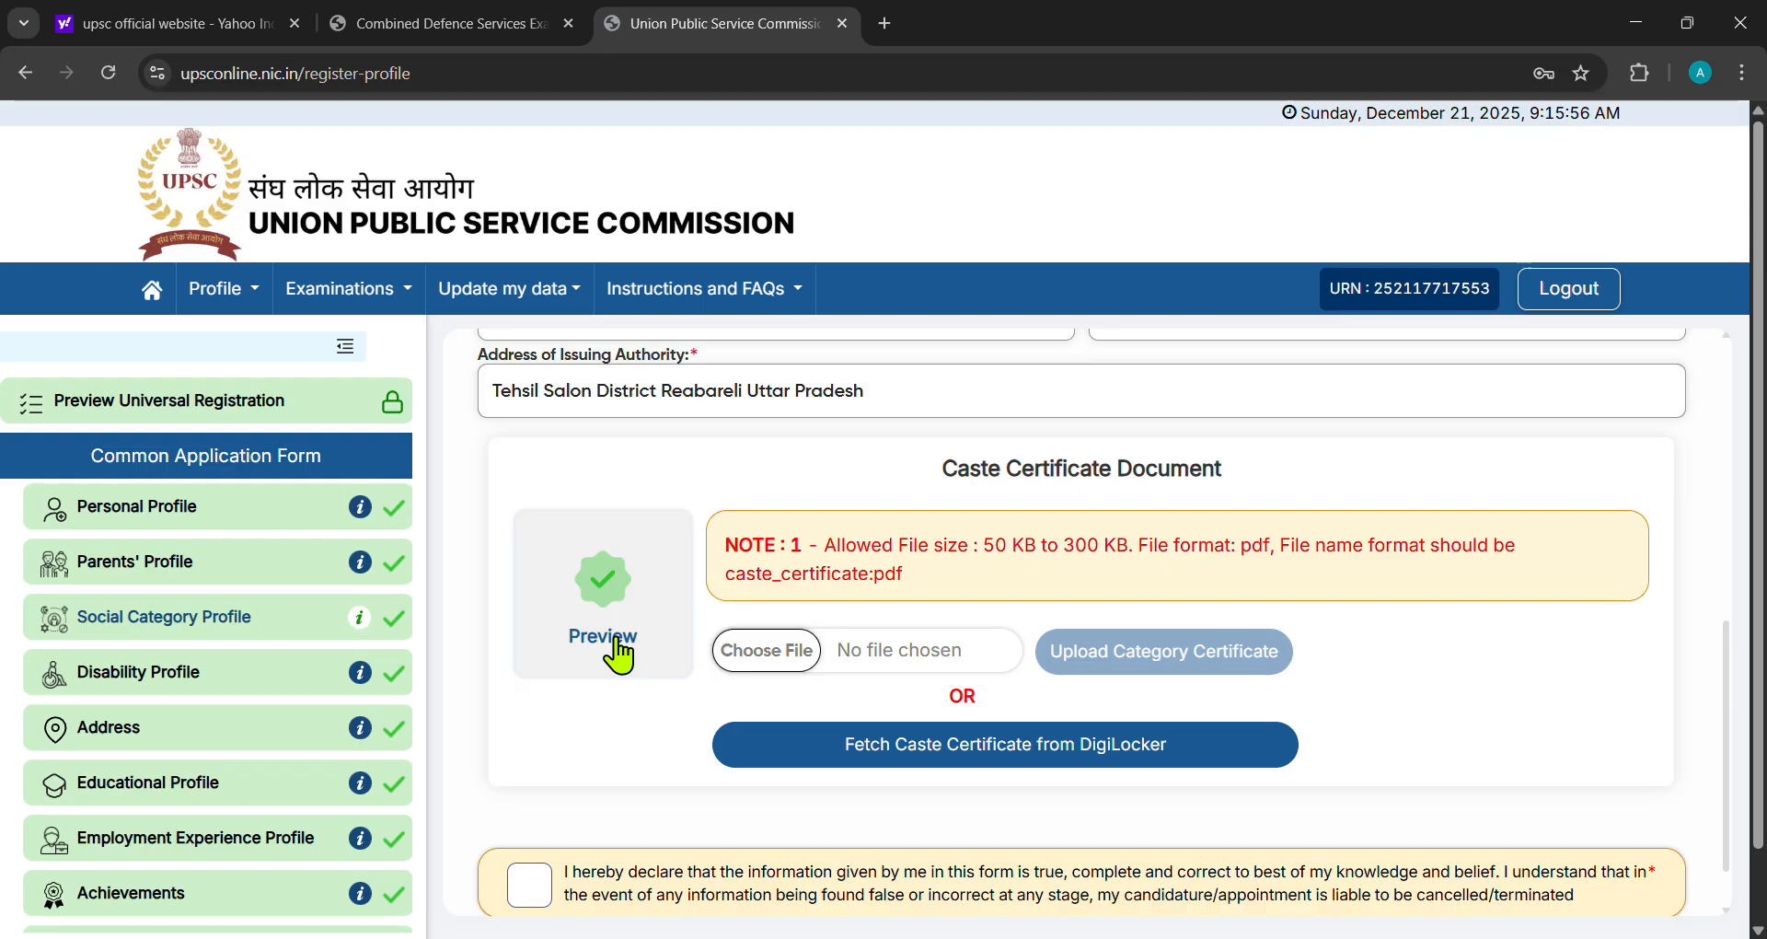
scroll(614, 654, "down", 1)
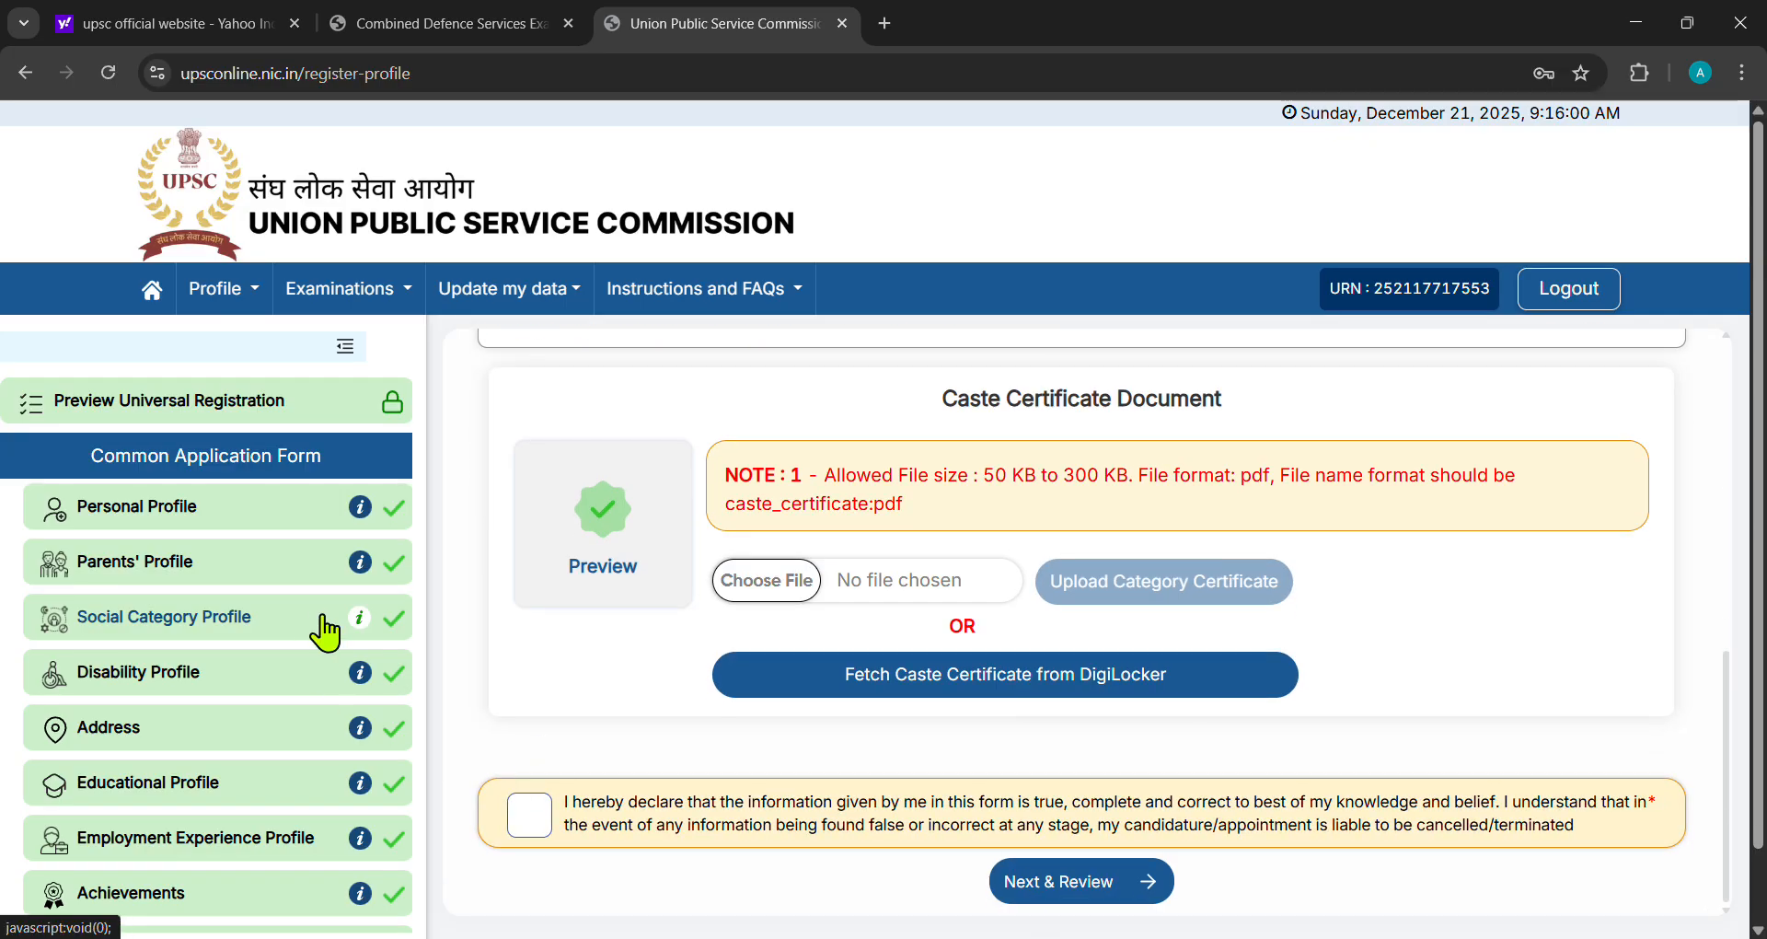
Open the Social Category Profile's information PDF, close it and return to the profile's review page
left_click(359, 617)
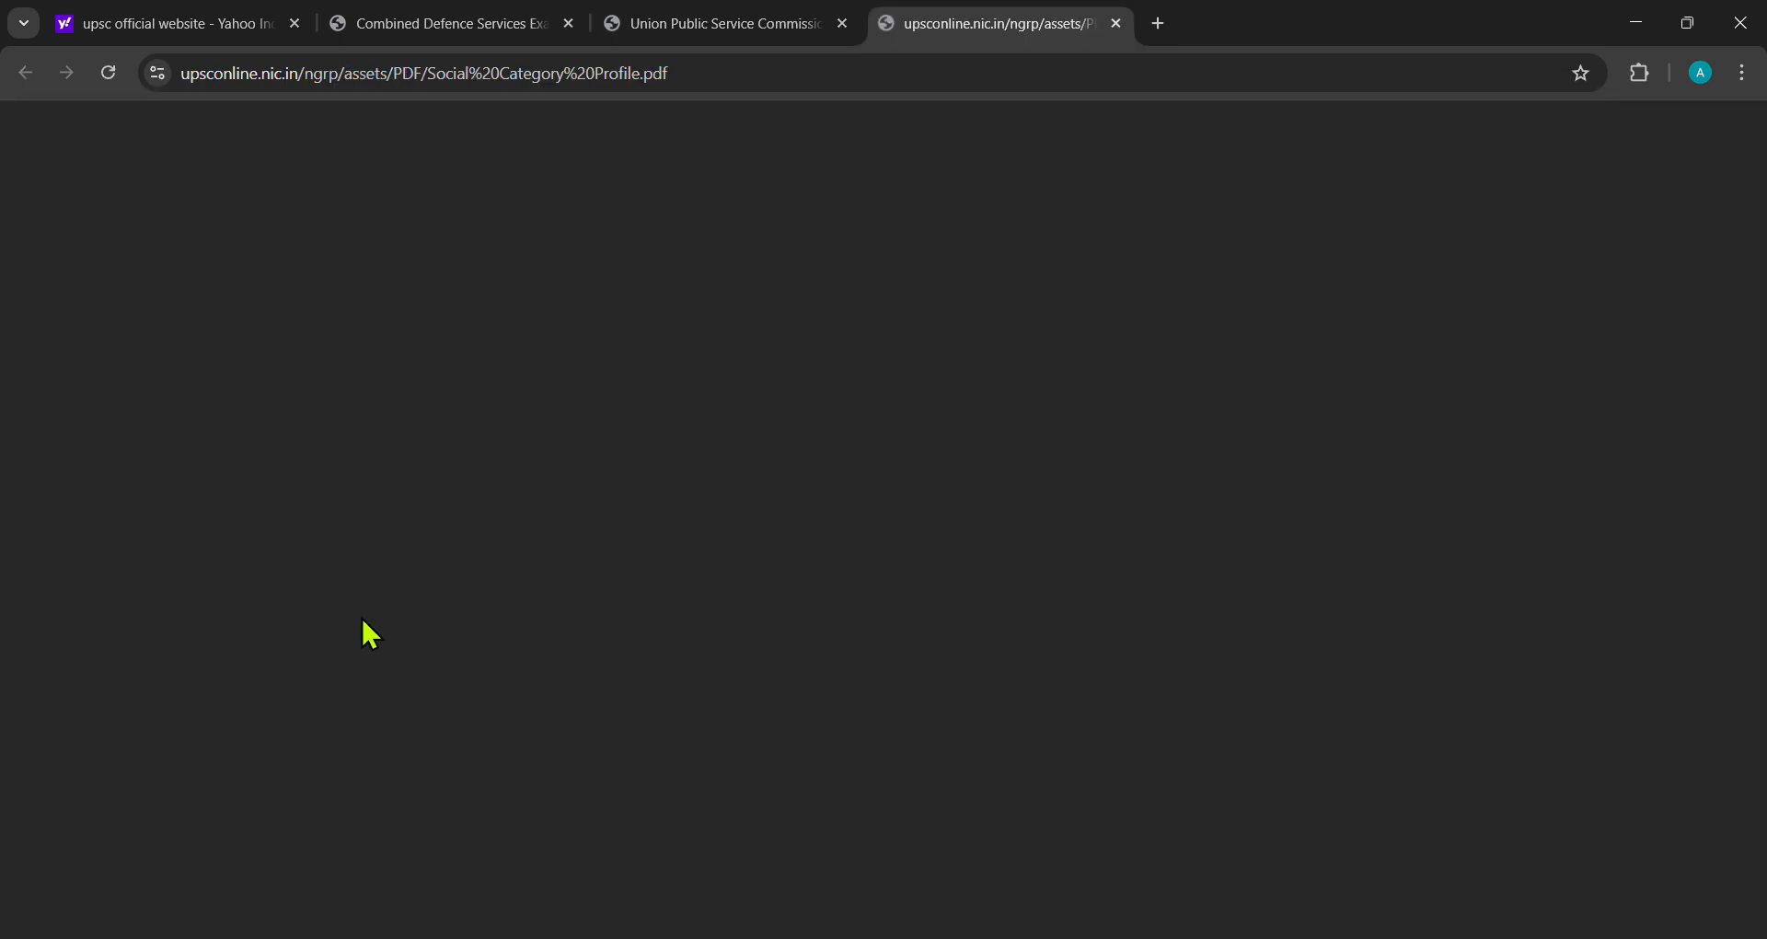
left_click(1116, 23)
left_click(308, 580)
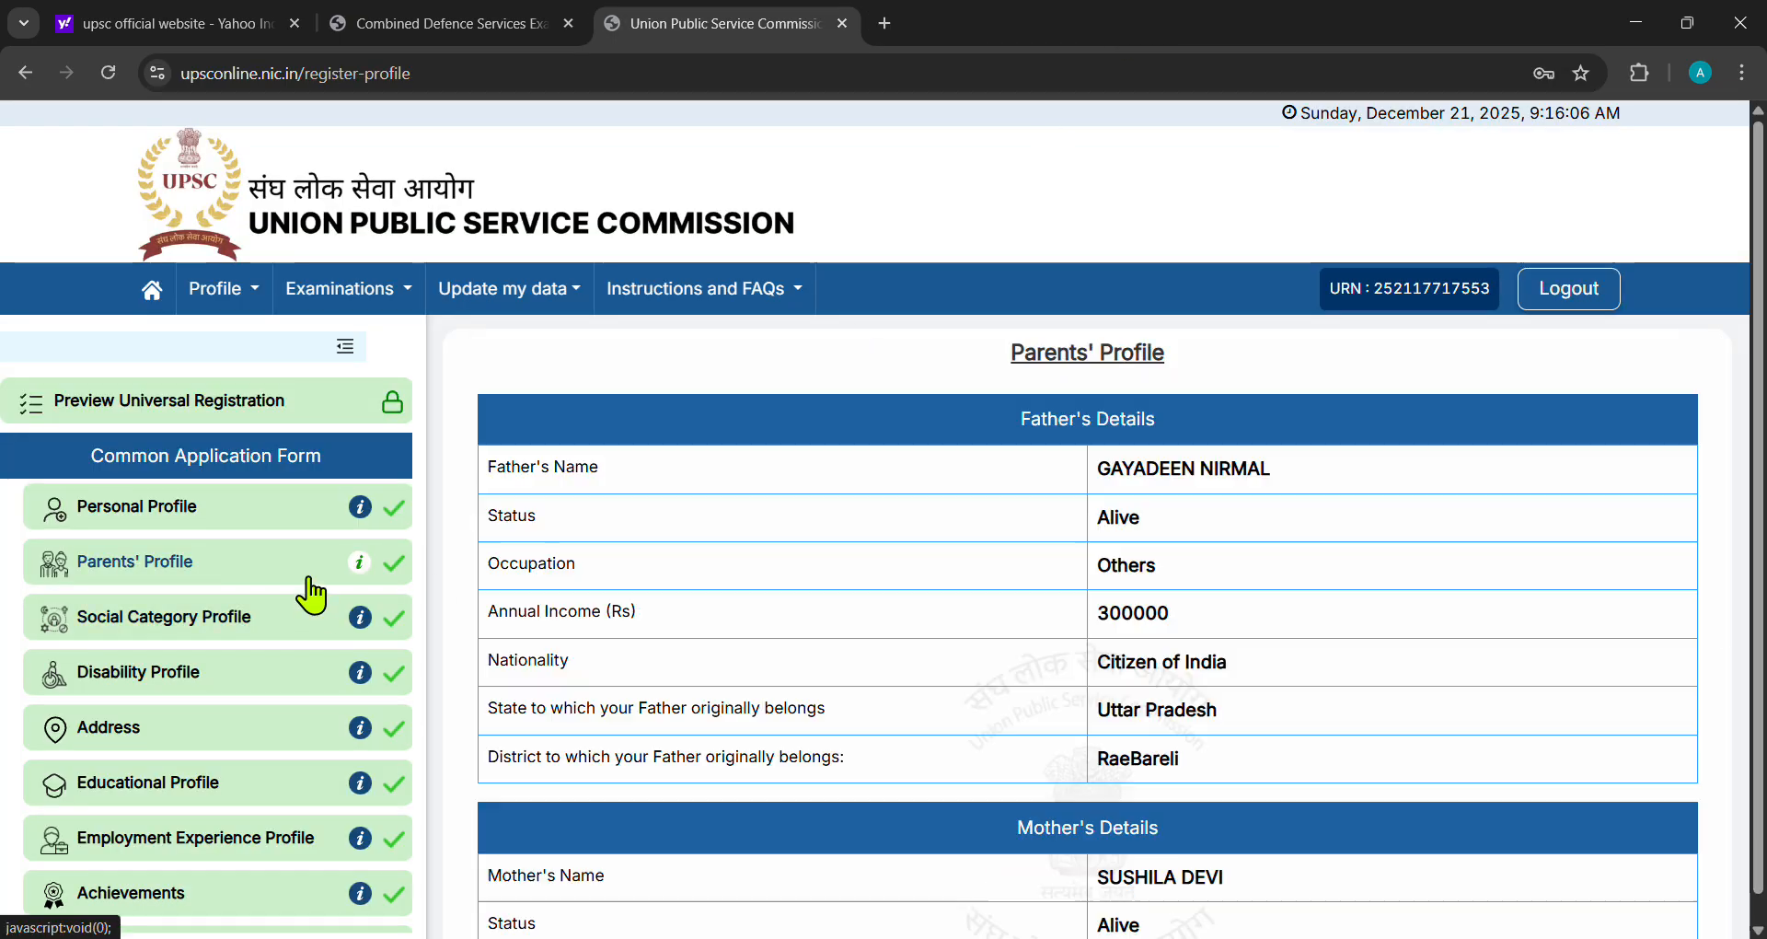
left_click(278, 627)
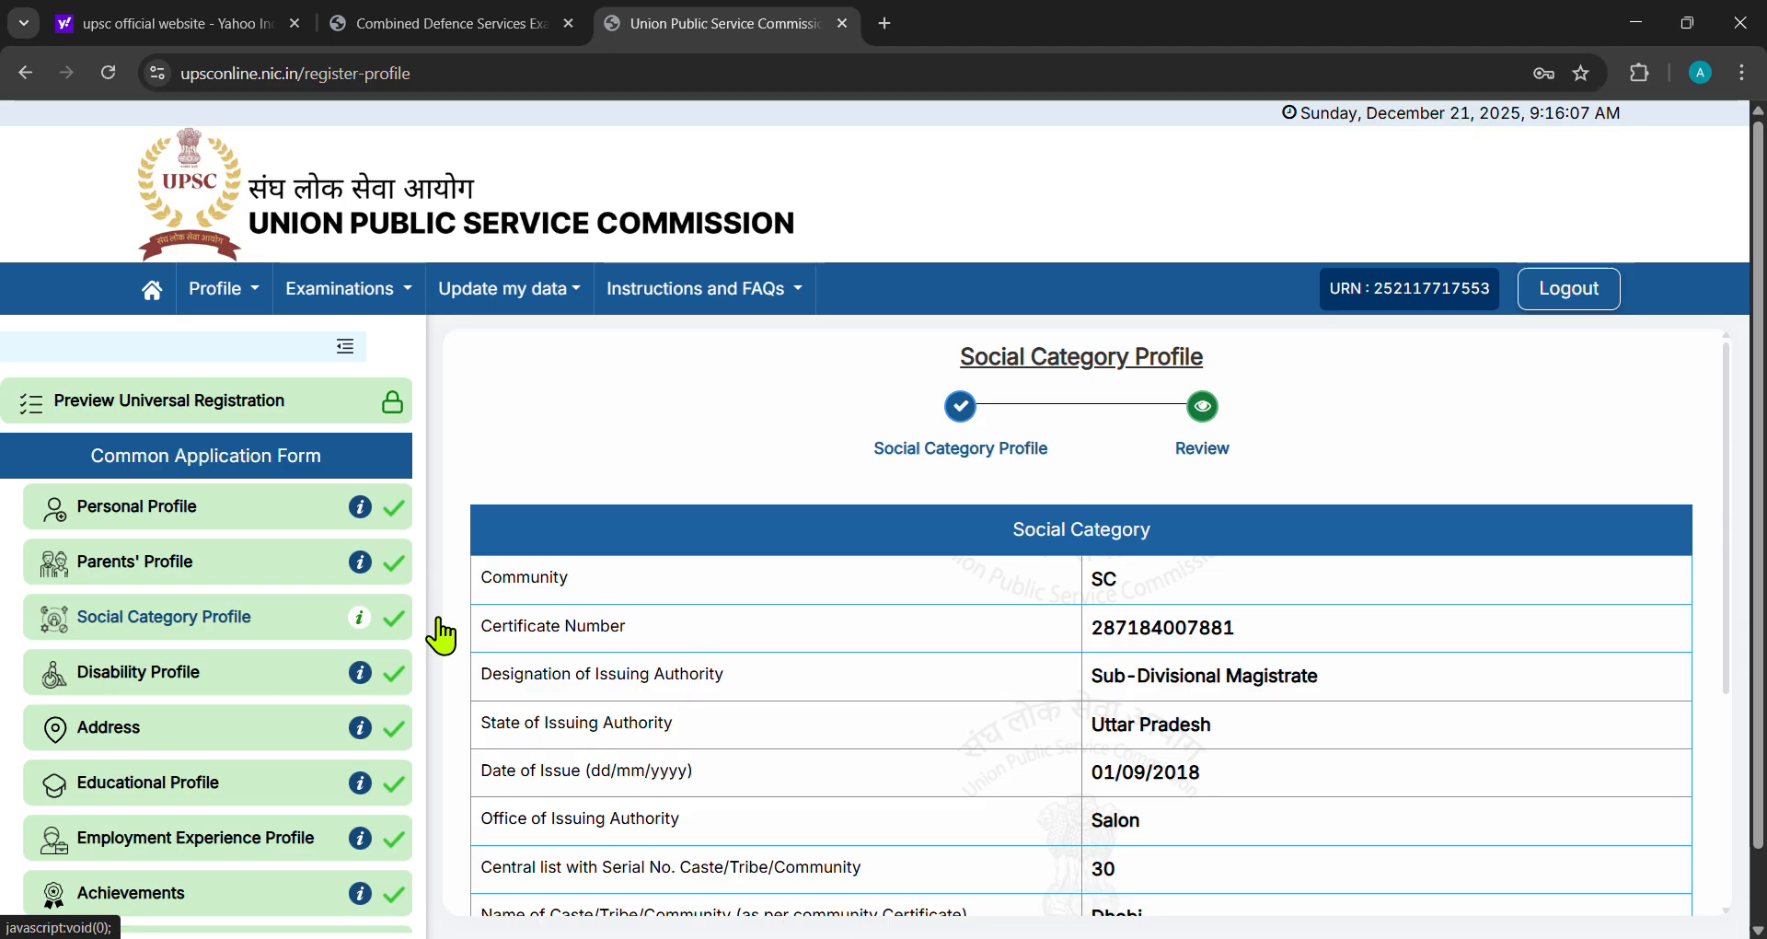
Open the uploaded category certificate document from the Social Category Profile, look at it and close it
scroll(717, 670, "down", 4)
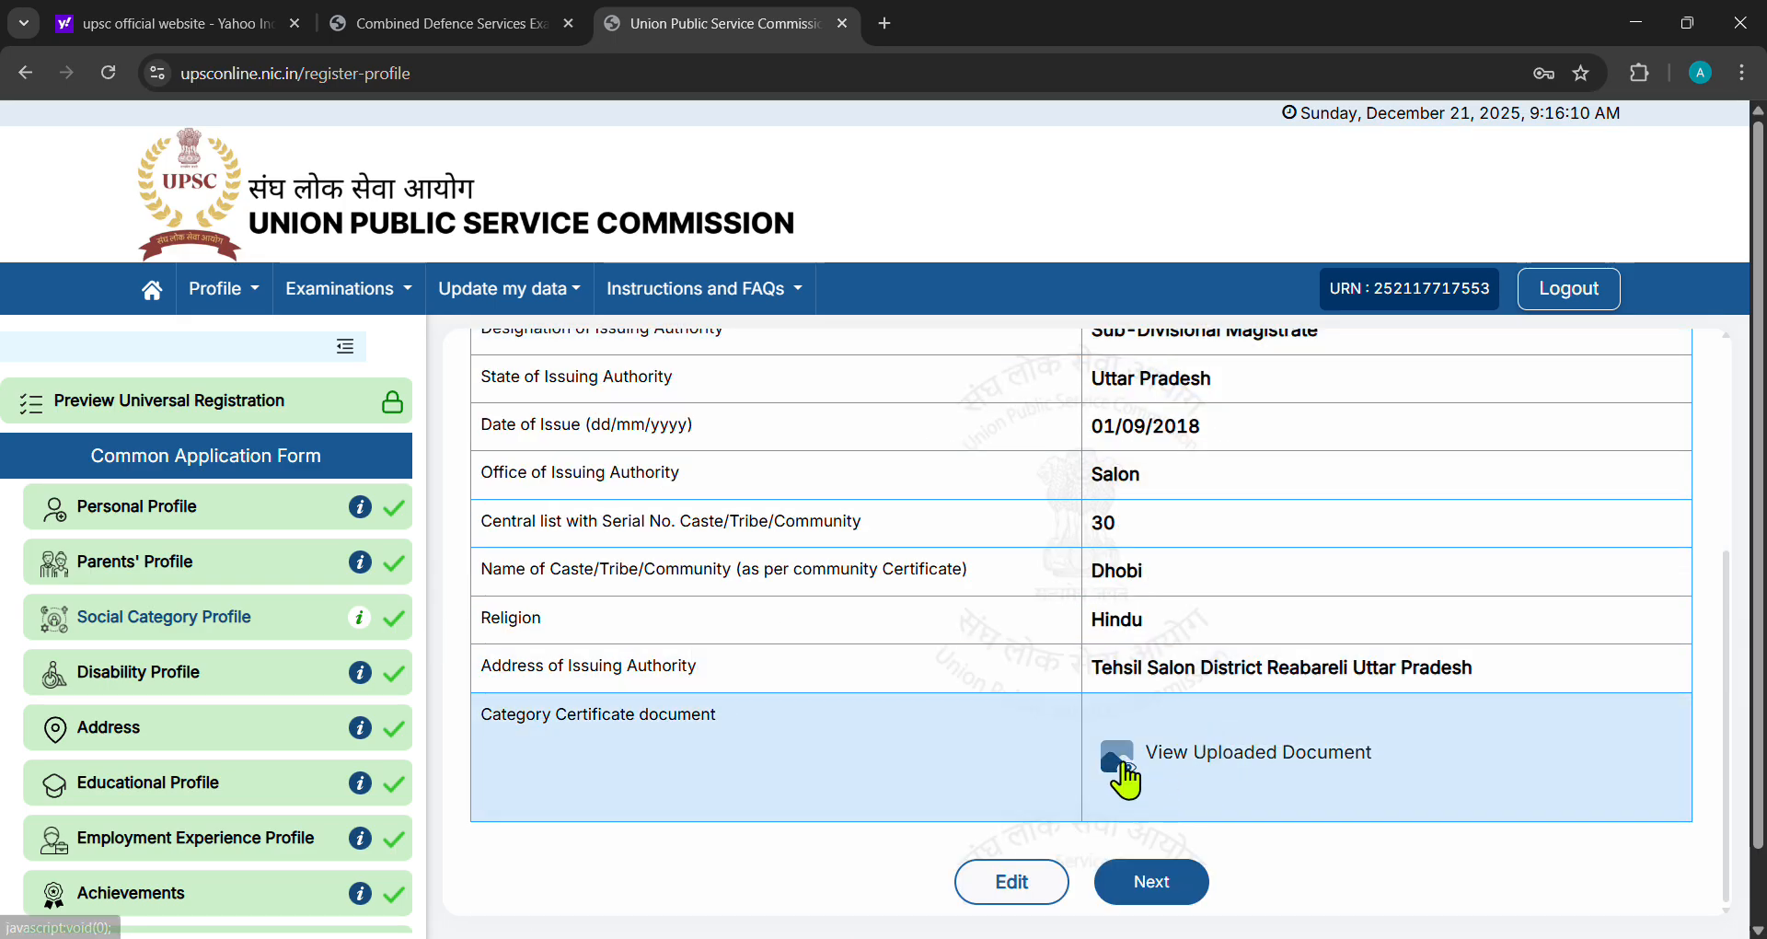
left_click(1119, 764)
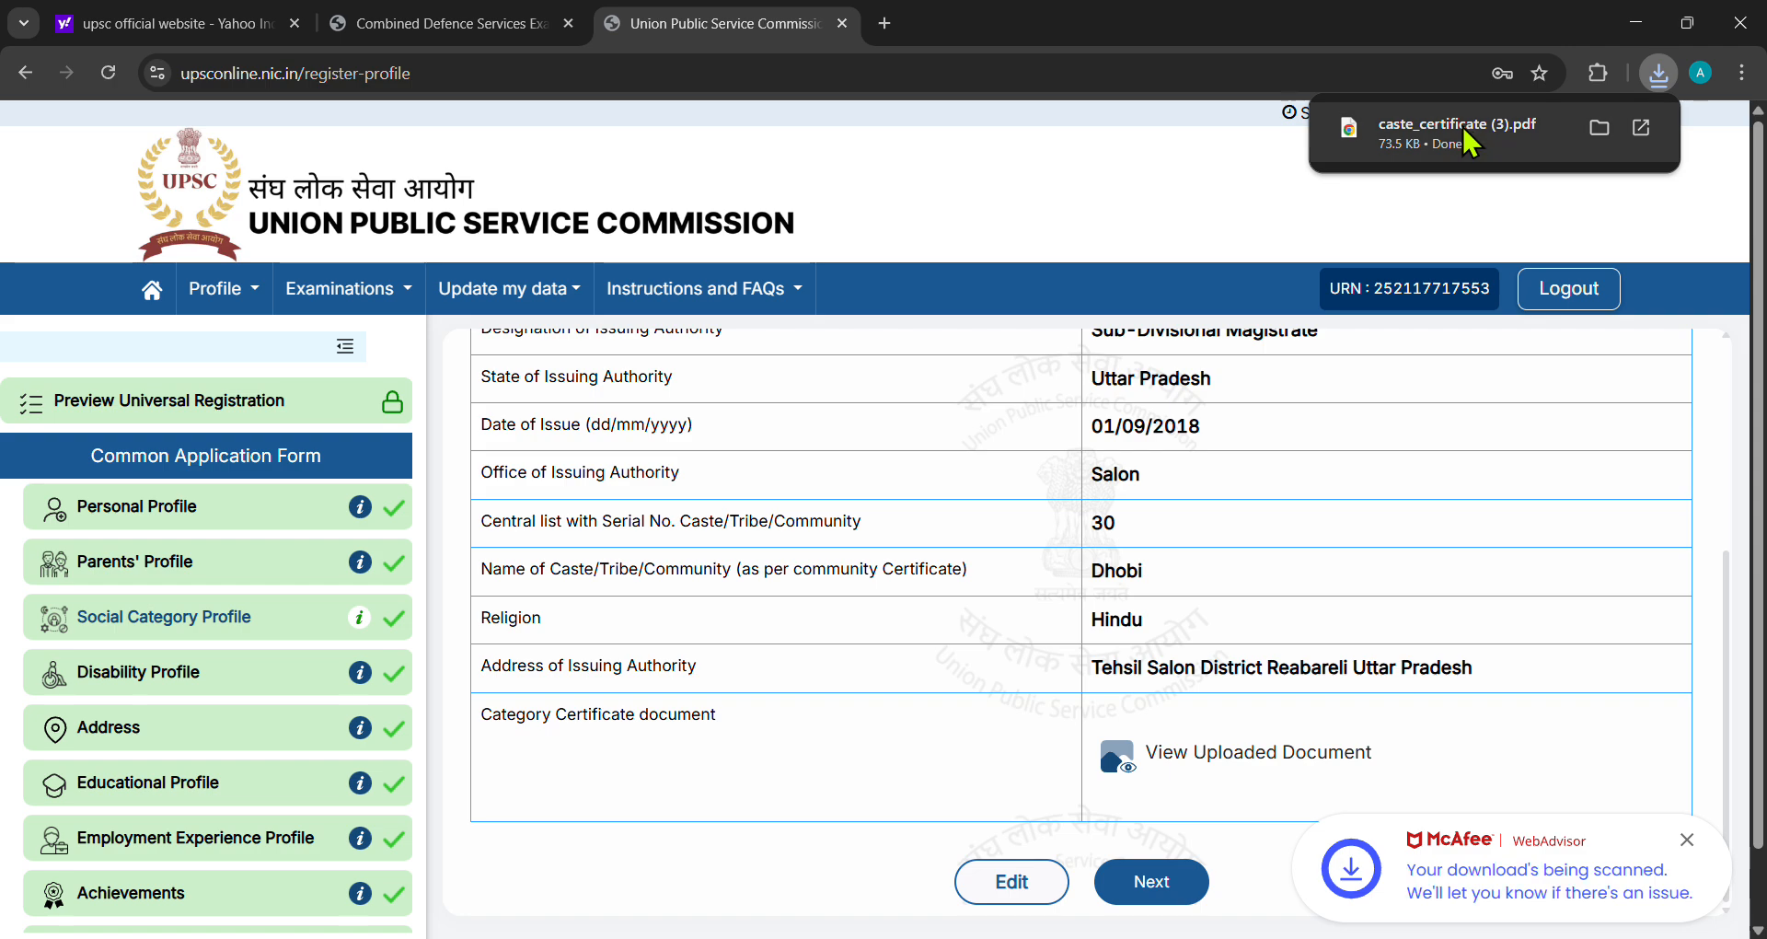
left_click(1463, 130)
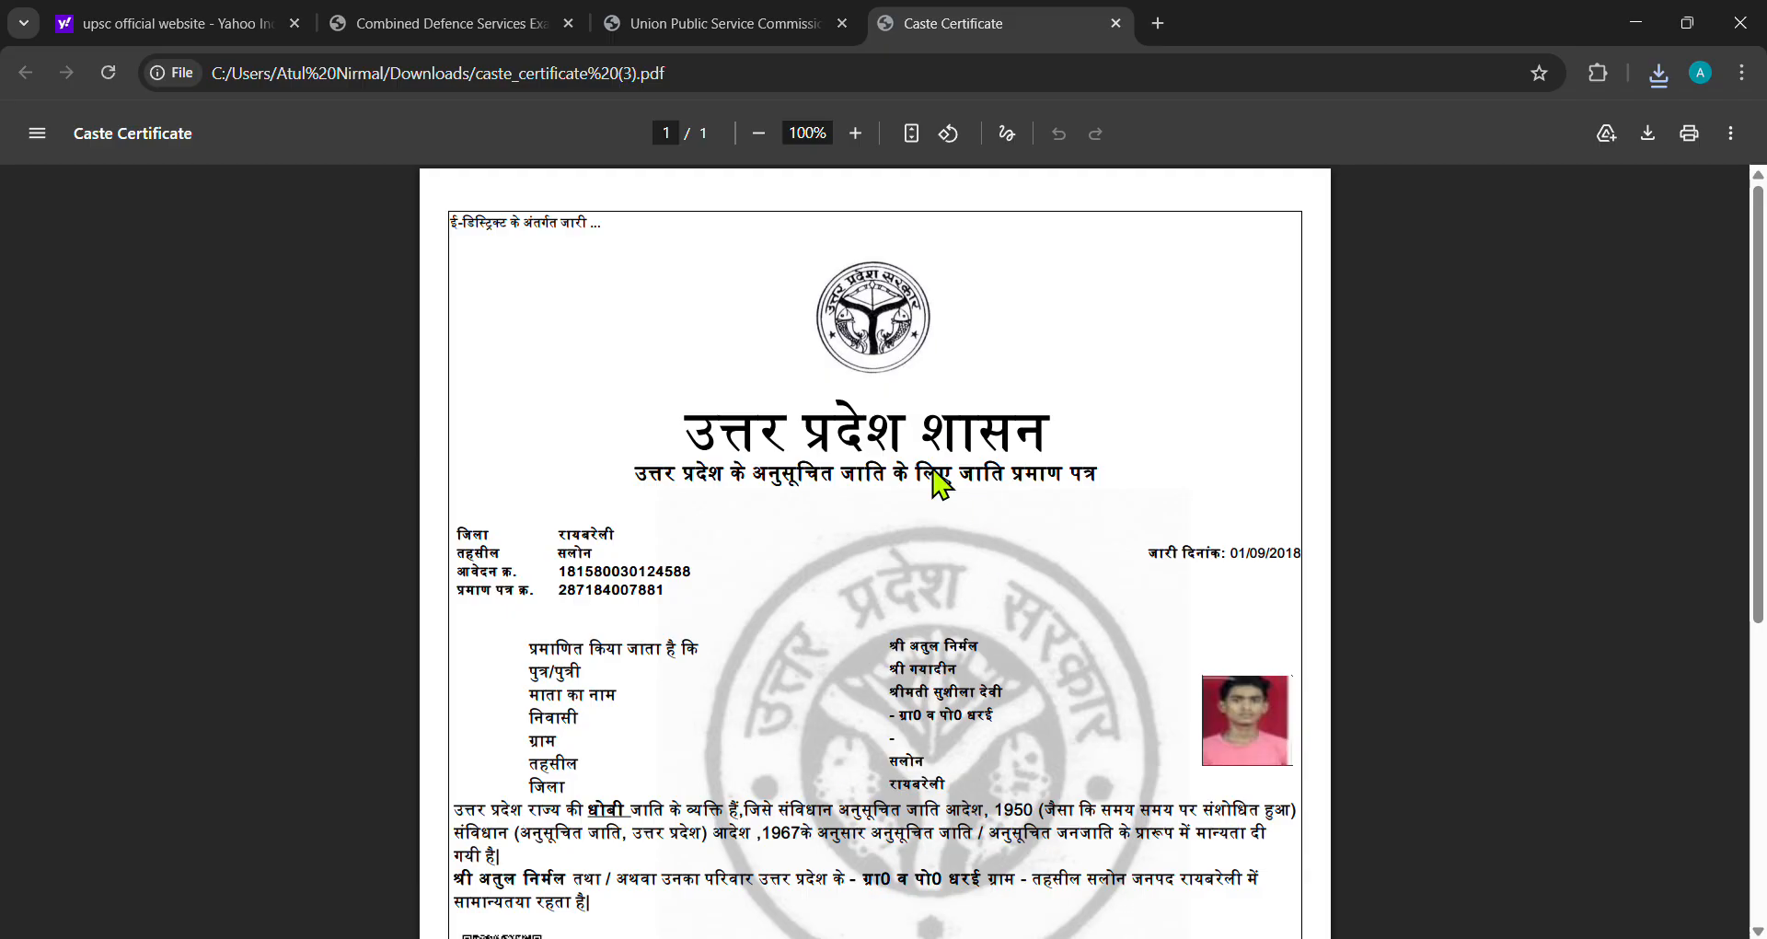
left_click(1116, 24)
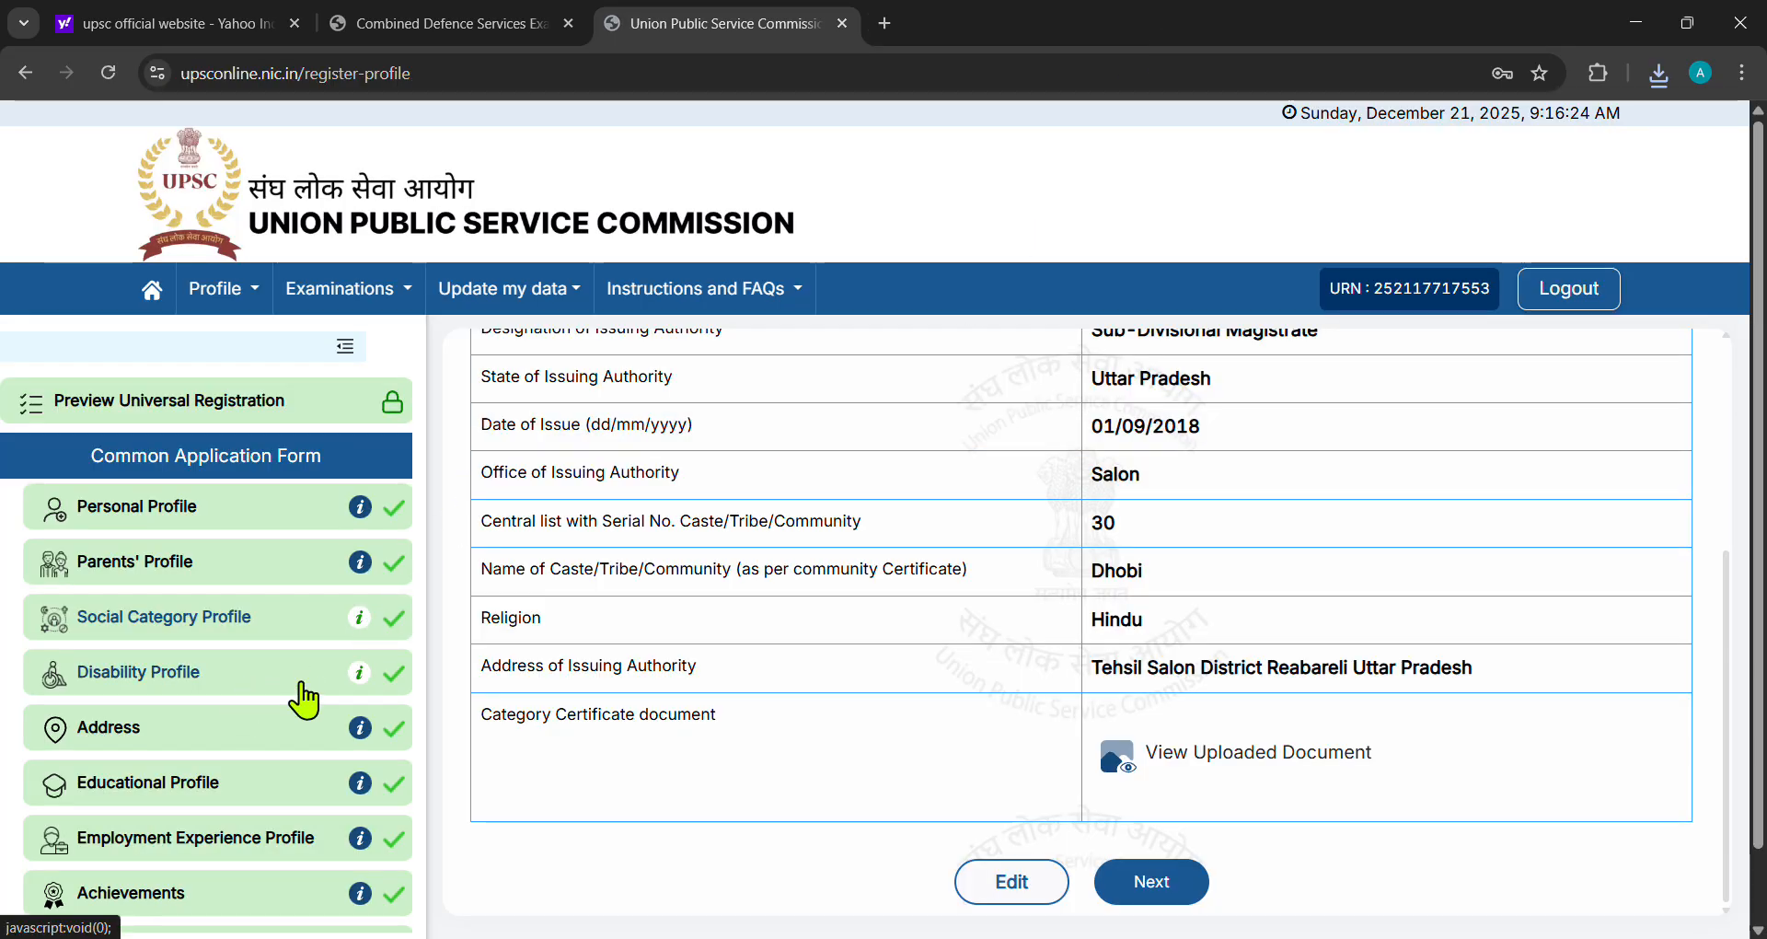
Open the Disability Profile for editing and check its PwD/PwBD questions and declaration
left_click(229, 667)
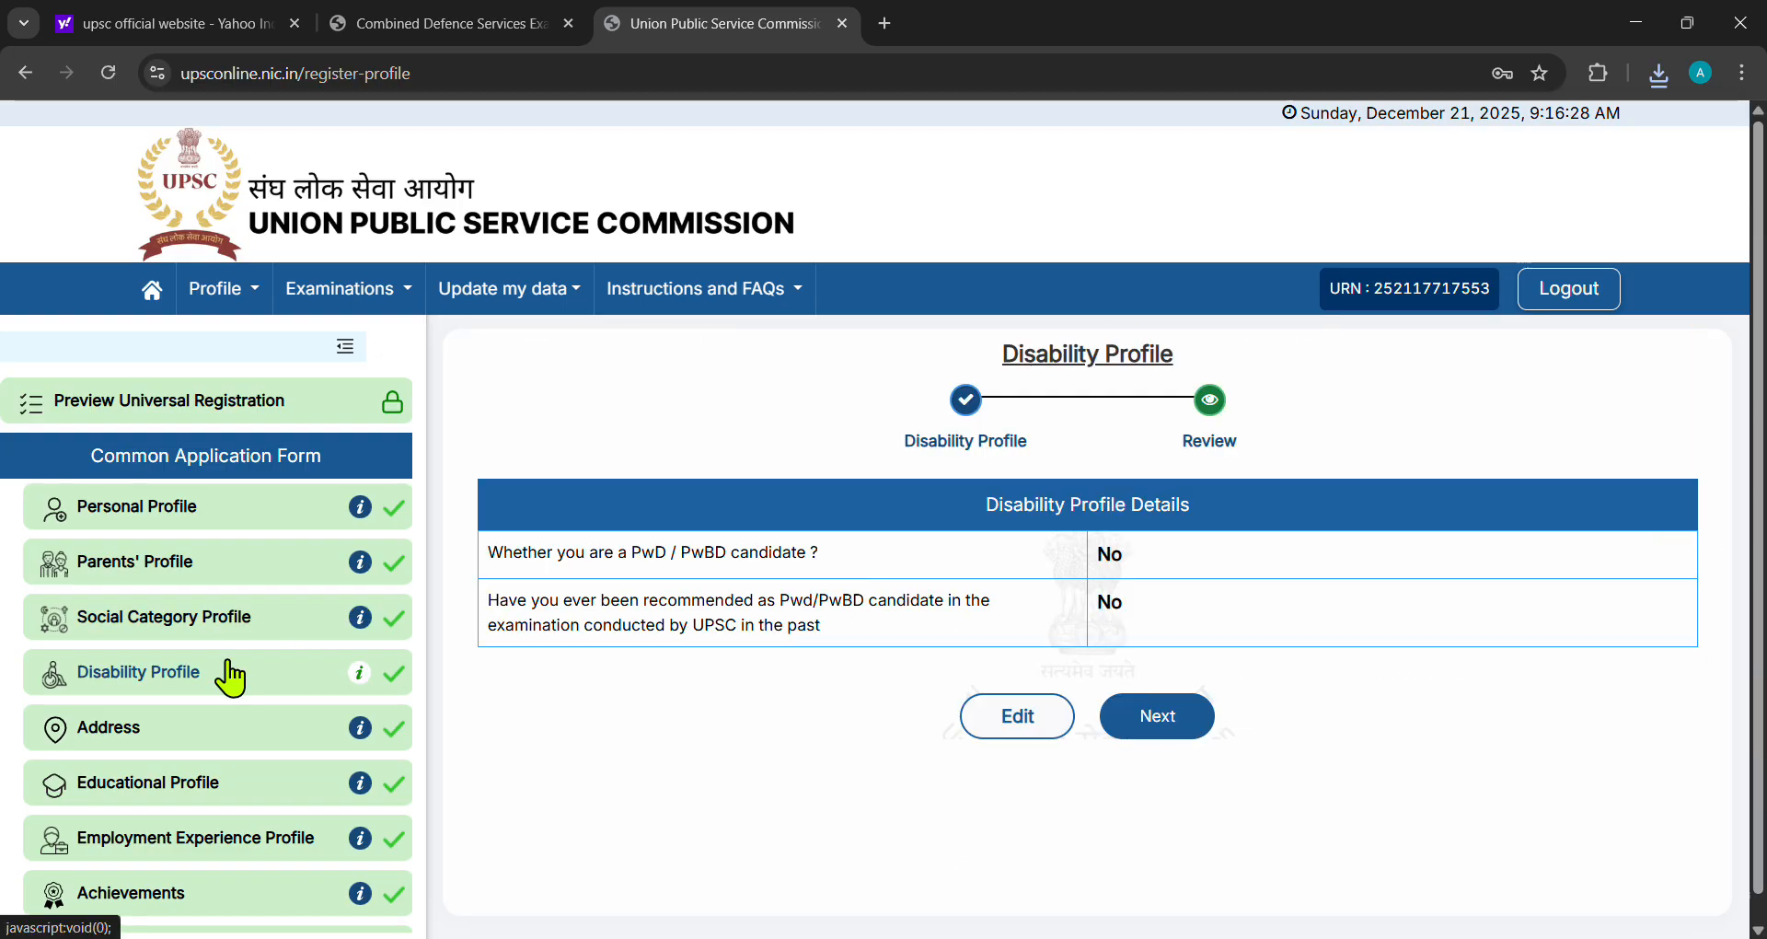
left_click(1026, 719)
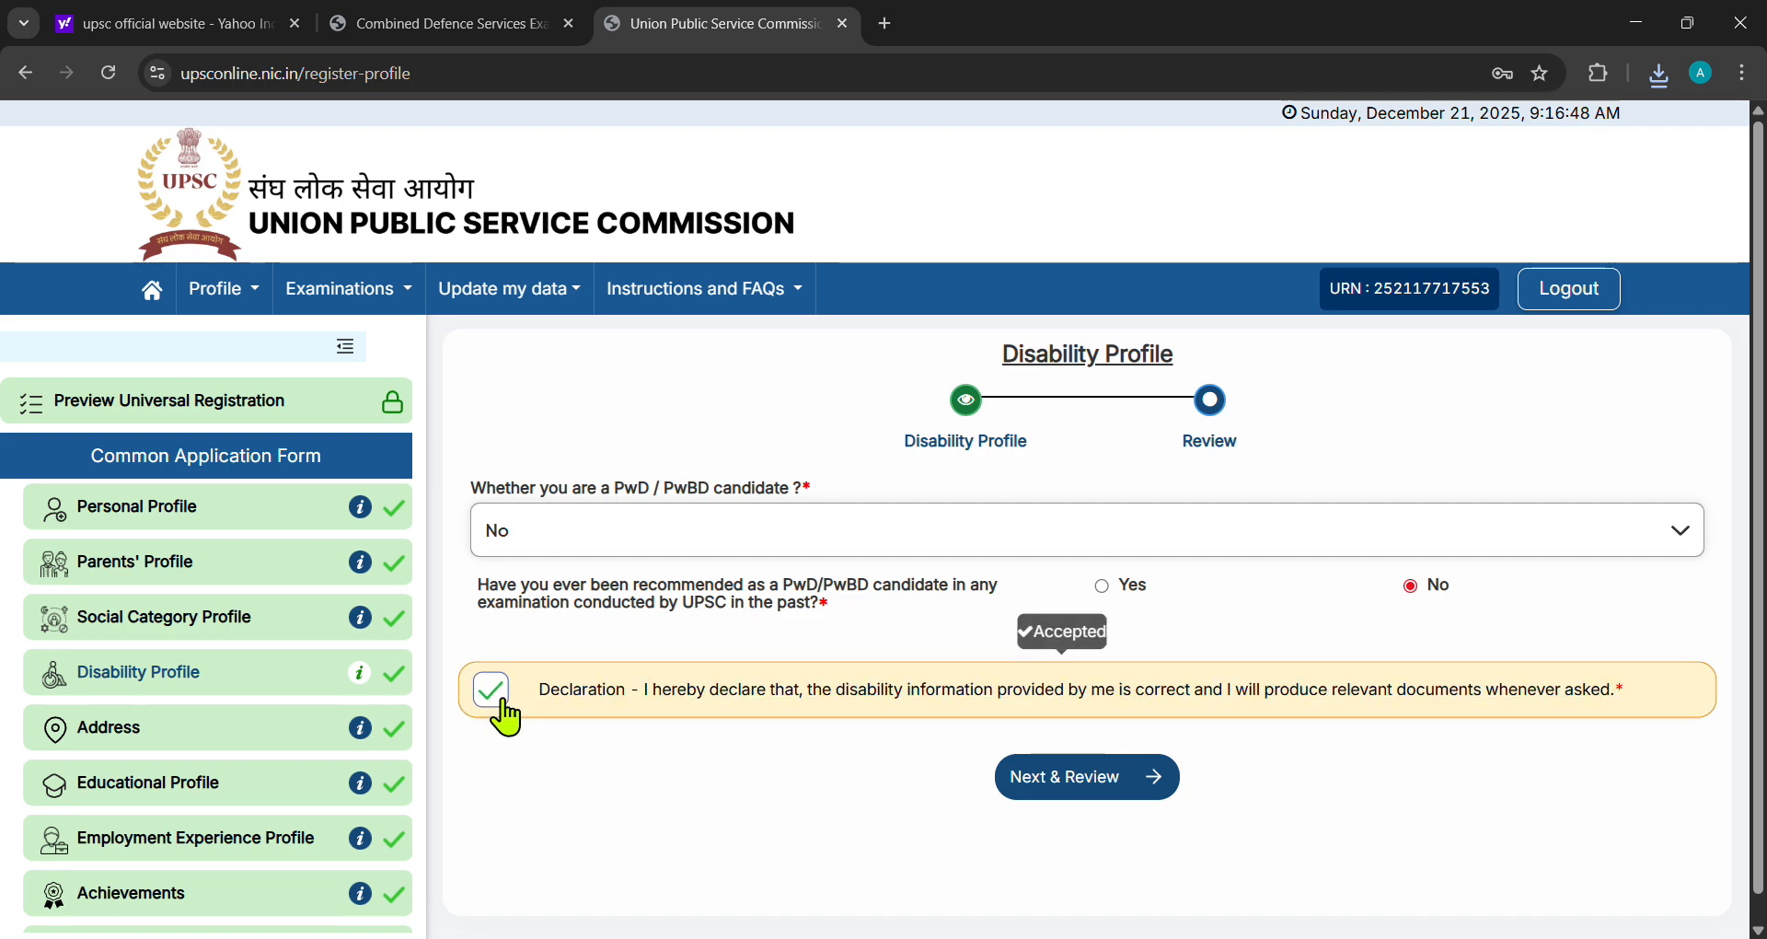
Open the Address section for editing and review the correspondence, permanent, father's and mother's address details
left_click(187, 753)
scroll(757, 575, "down", 8)
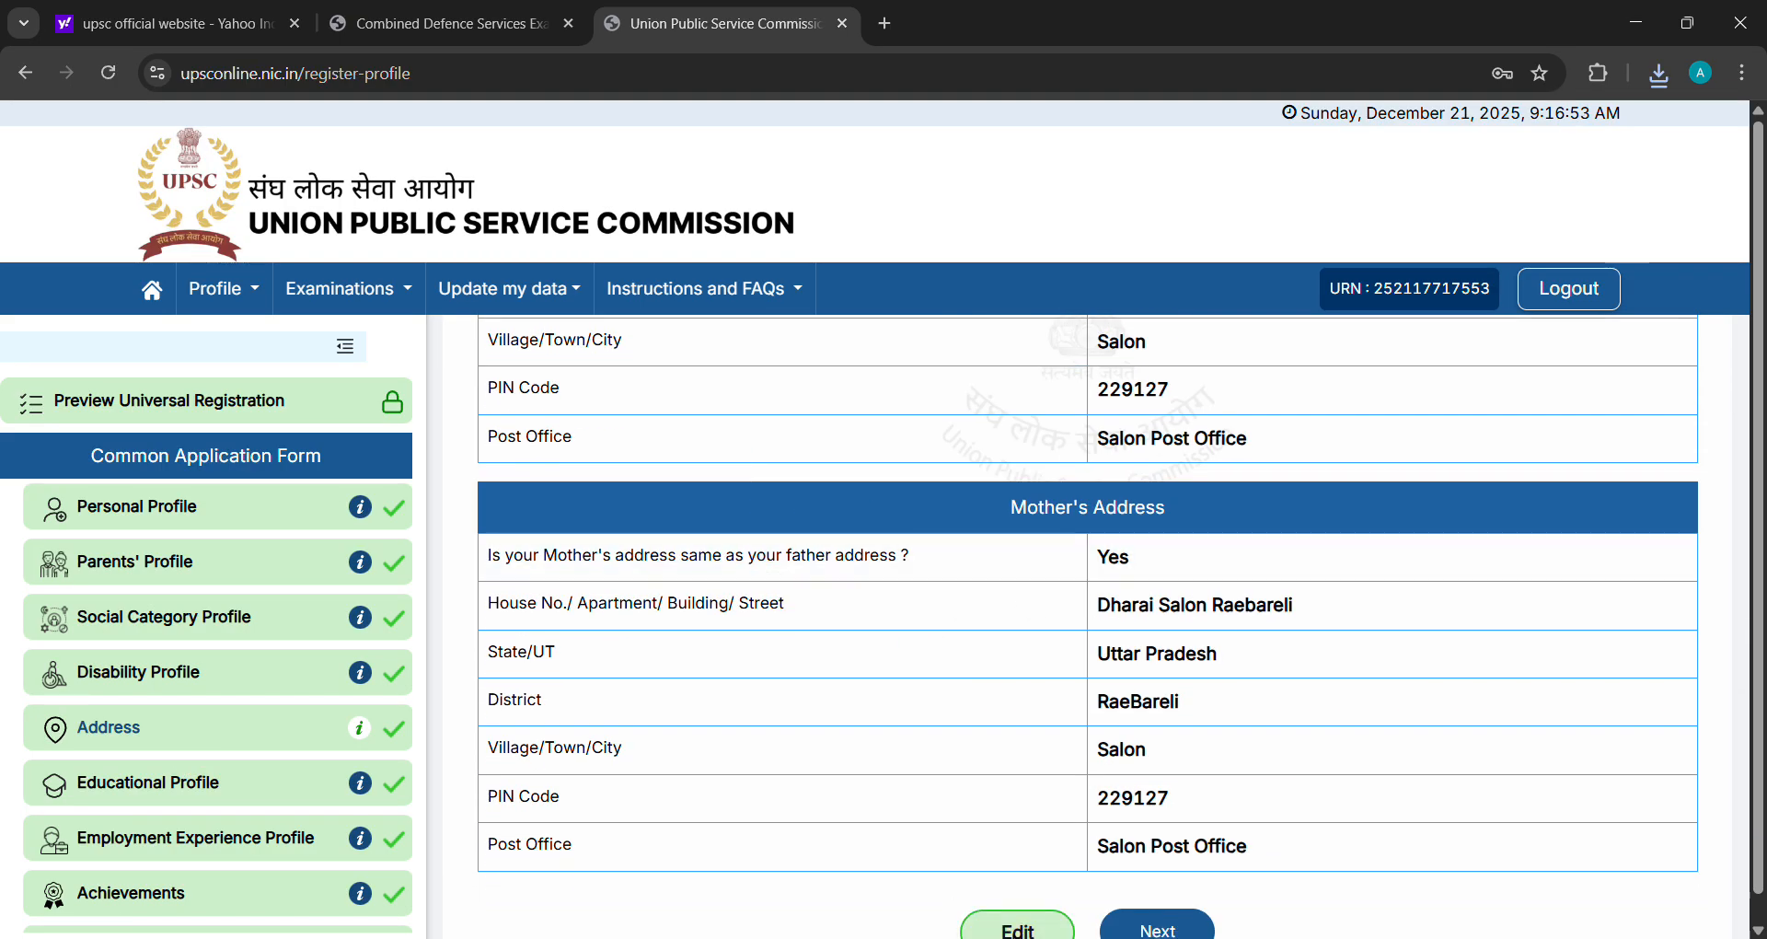
left_click(1016, 928)
scroll(814, 552, "up", 5)
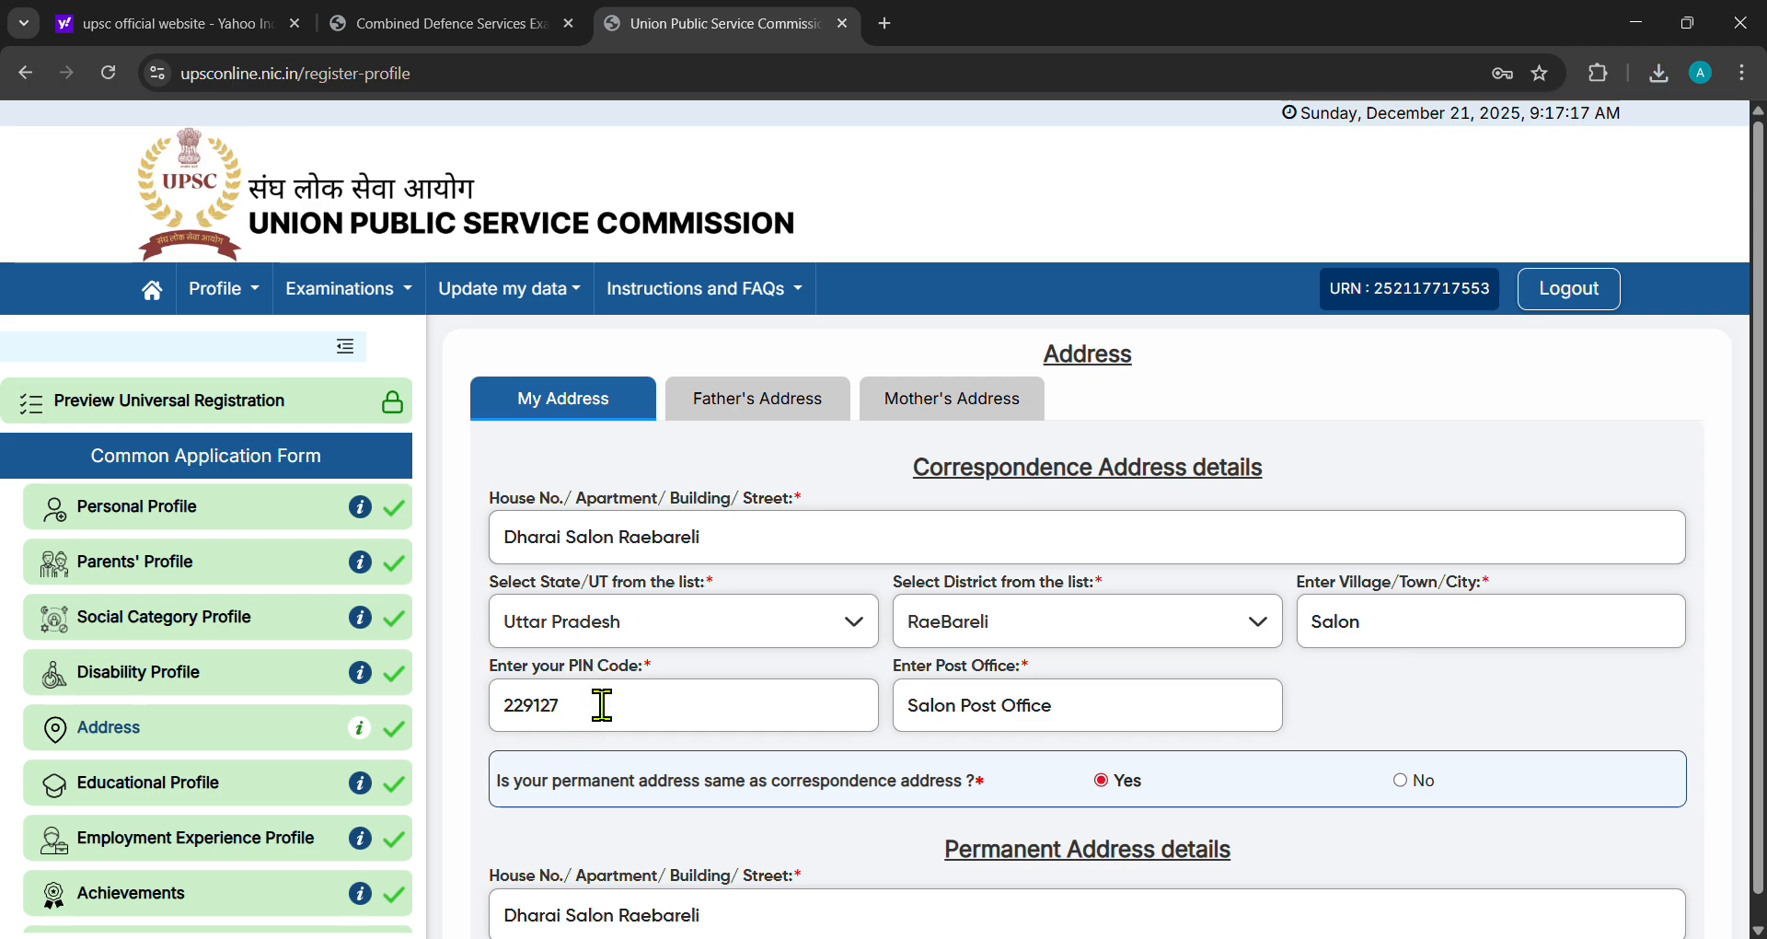
scroll(916, 714, "down", 1)
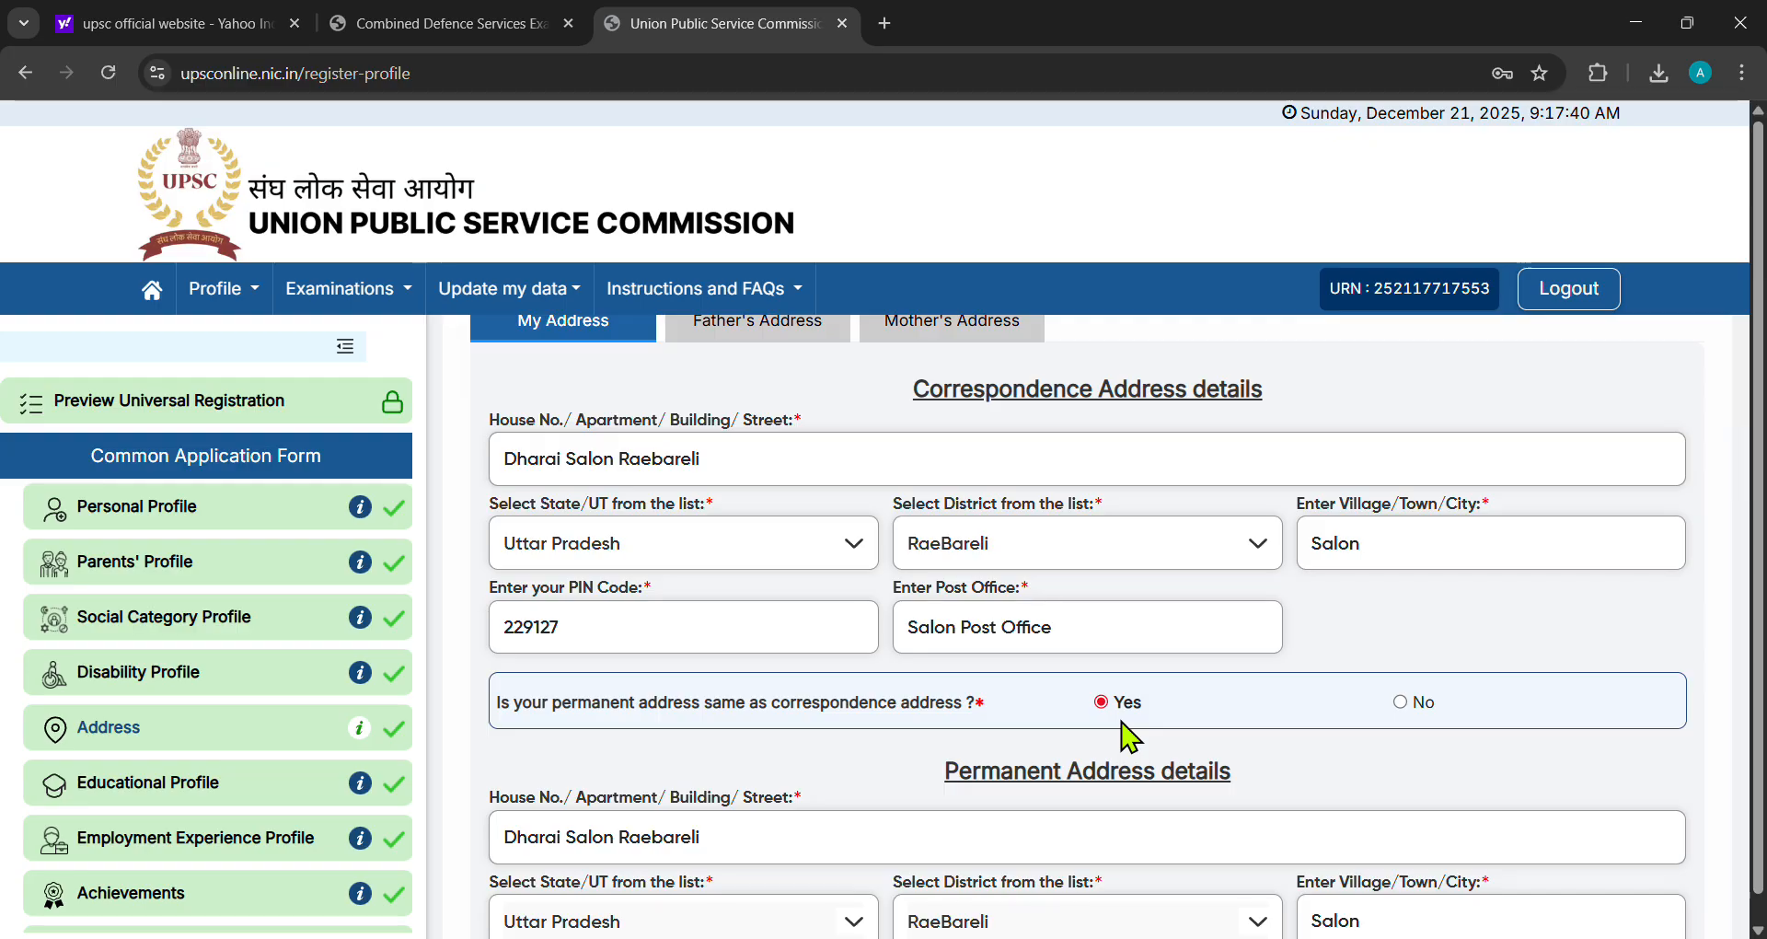
scroll(1130, 736, "down", 2)
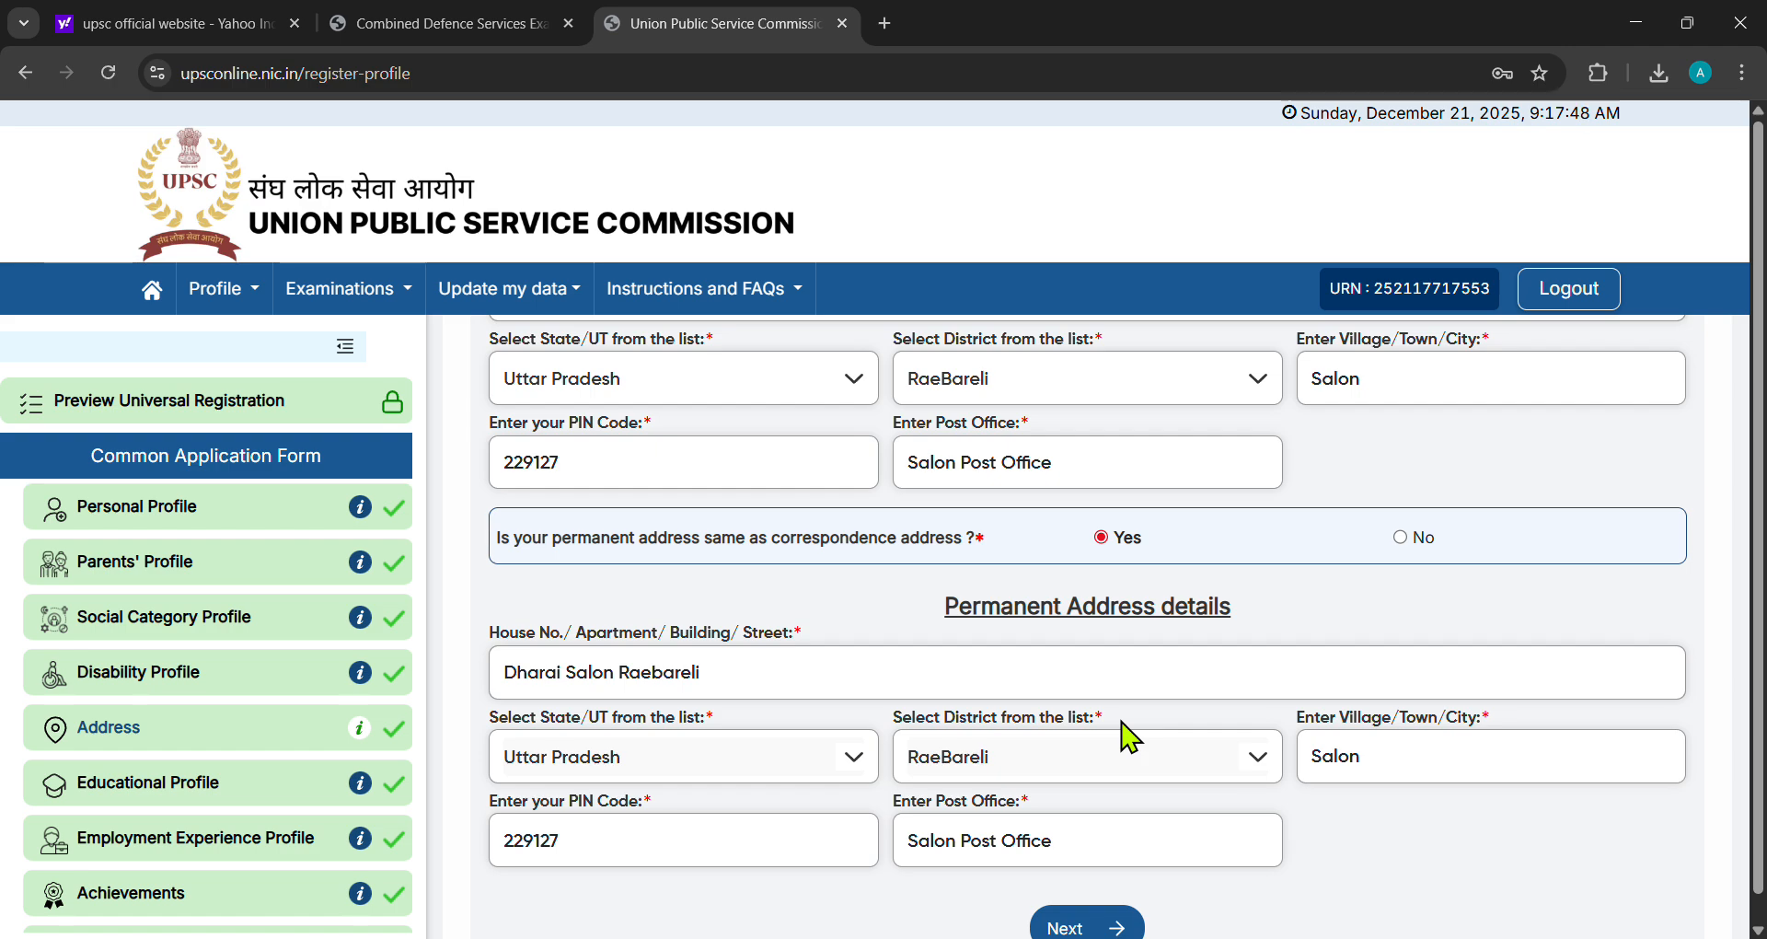
scroll(1130, 736, "down", 1)
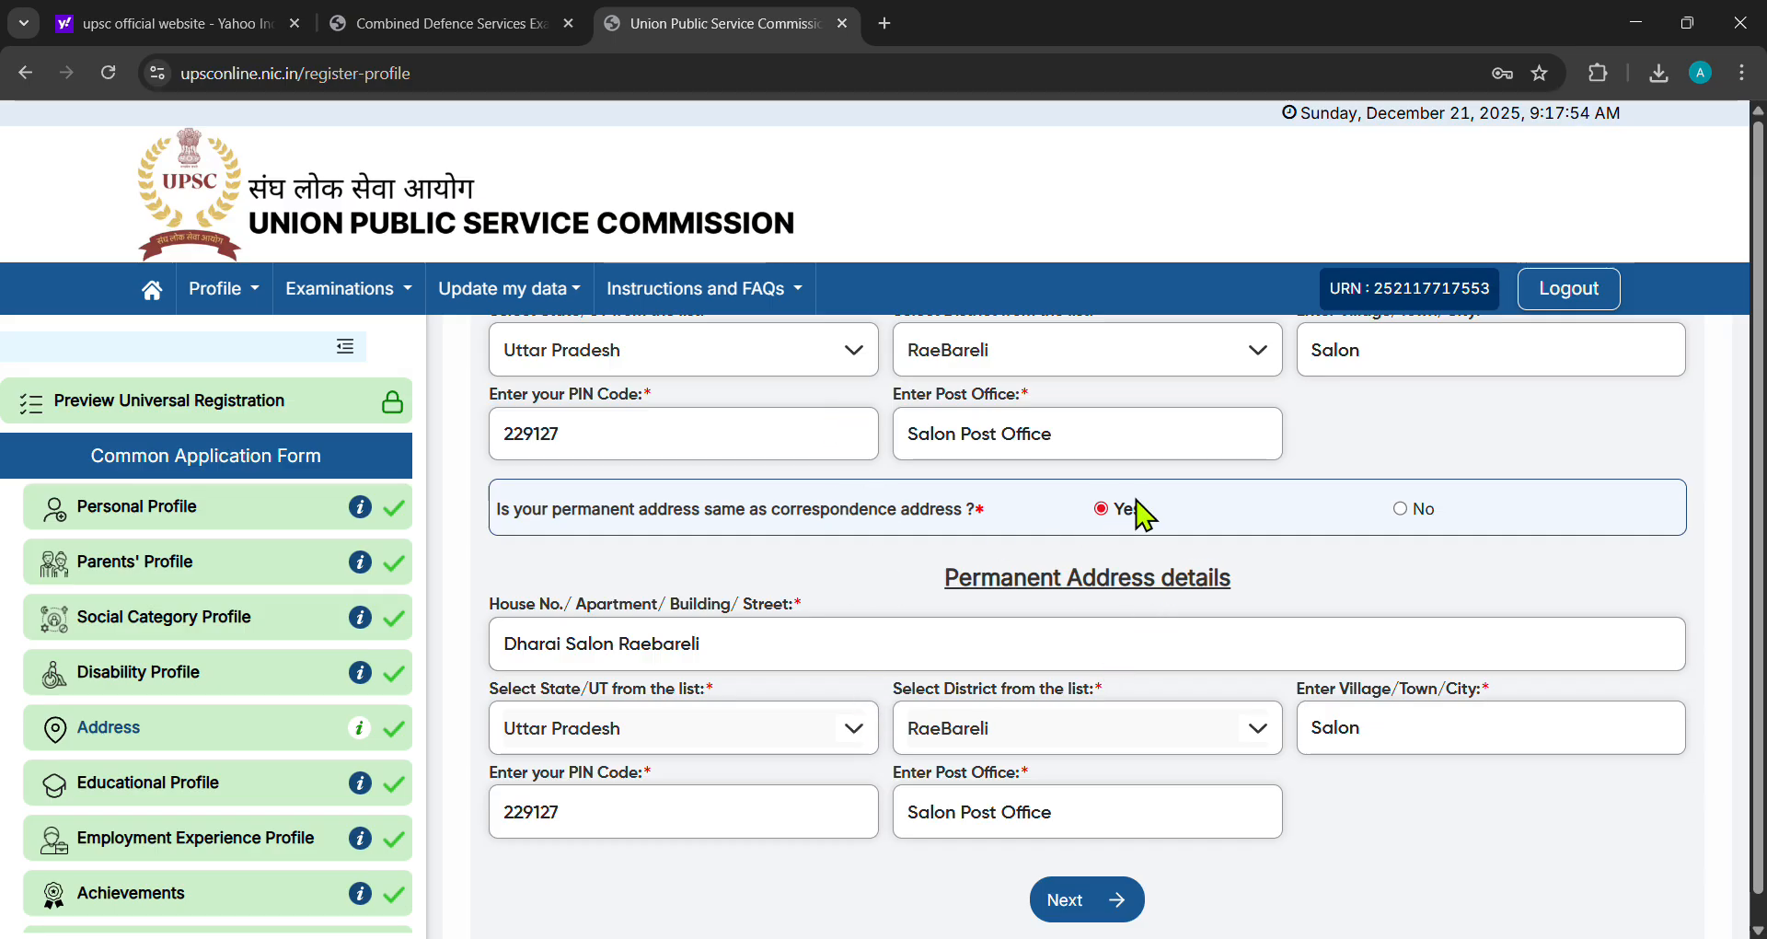
scroll(1141, 515, "up", 3)
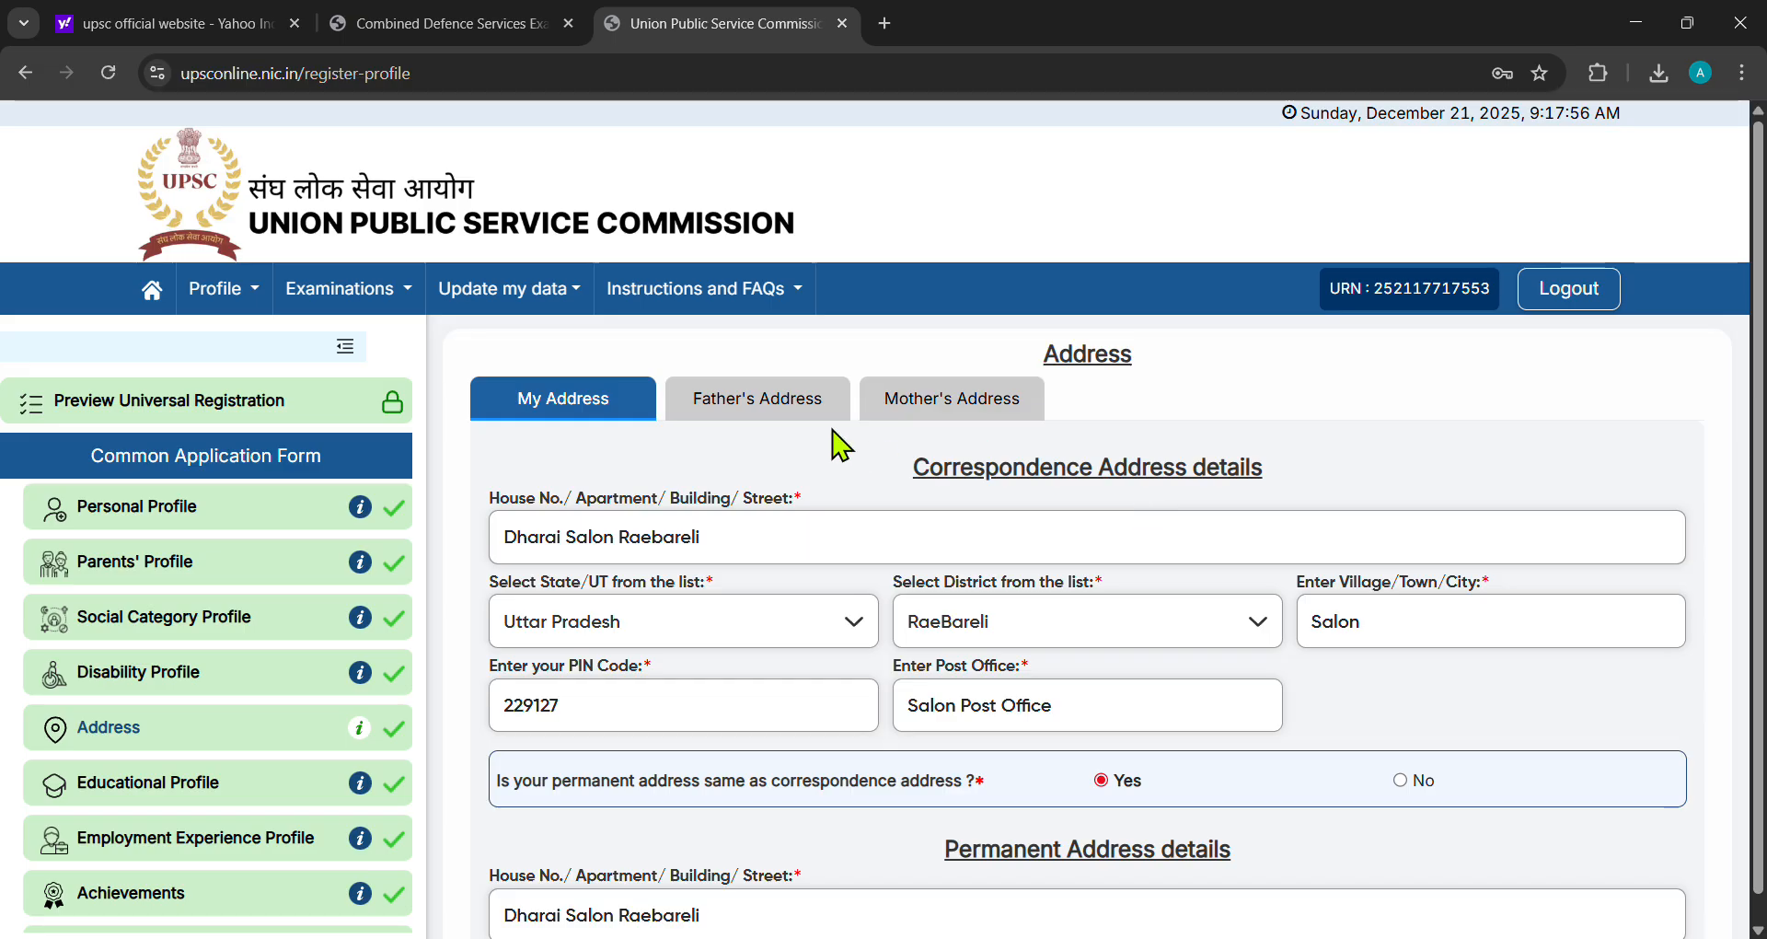
left_click(780, 426)
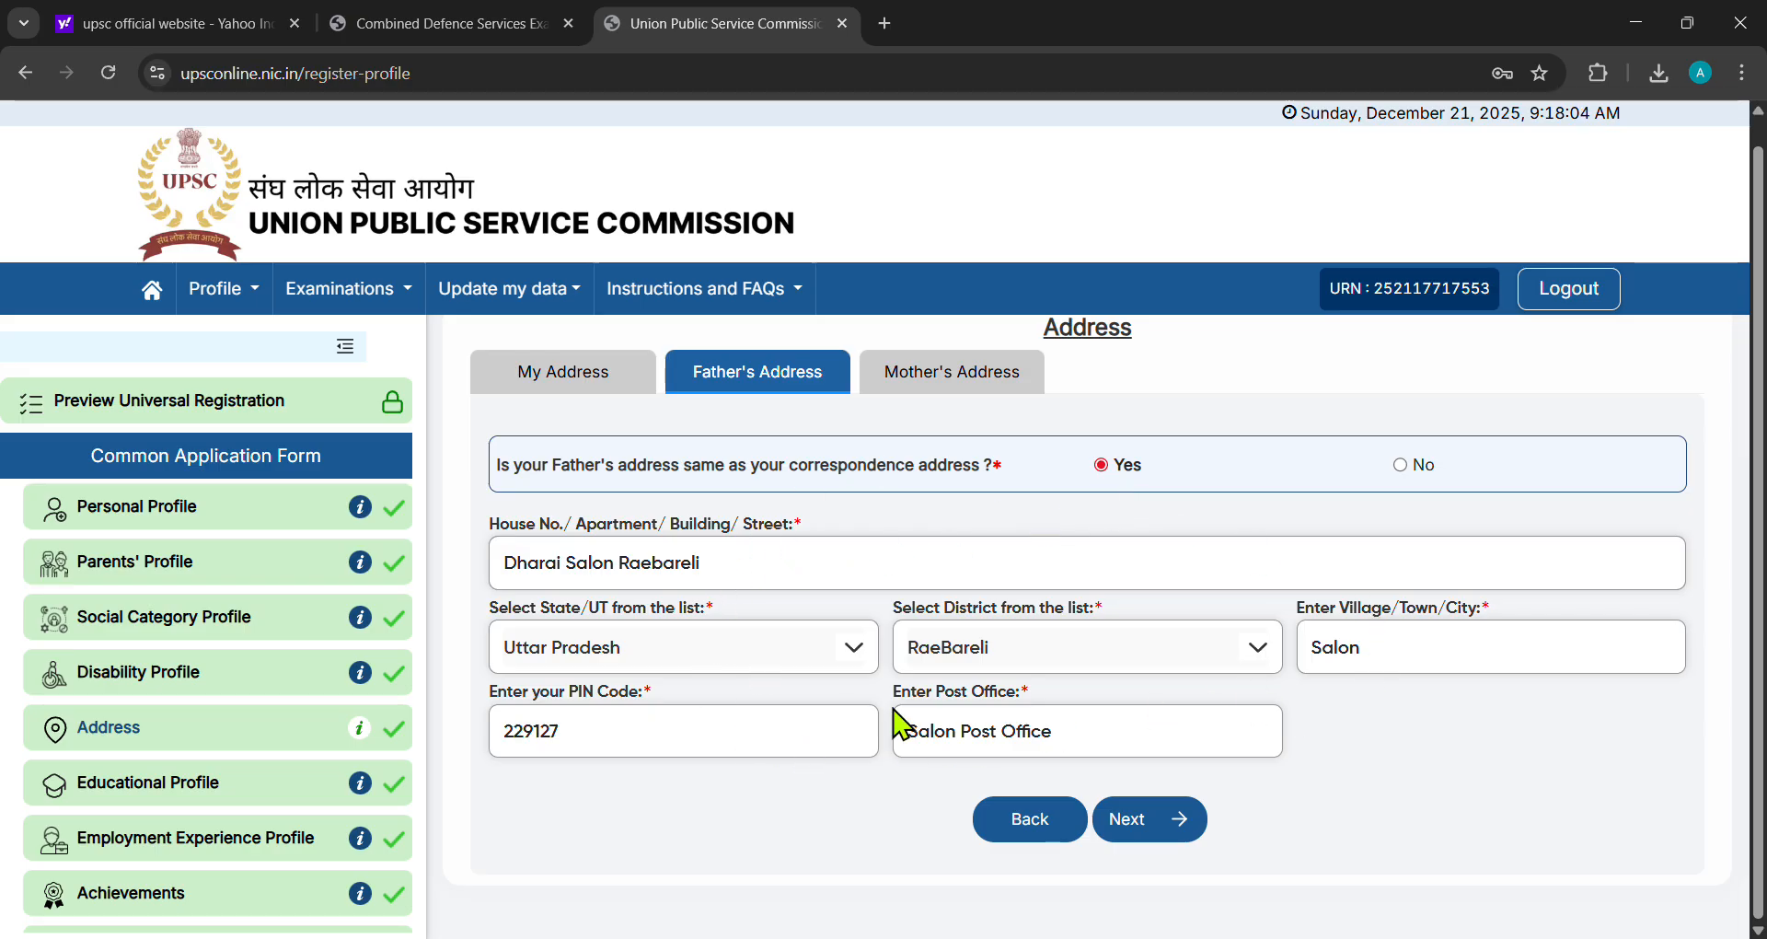
left_click(973, 379)
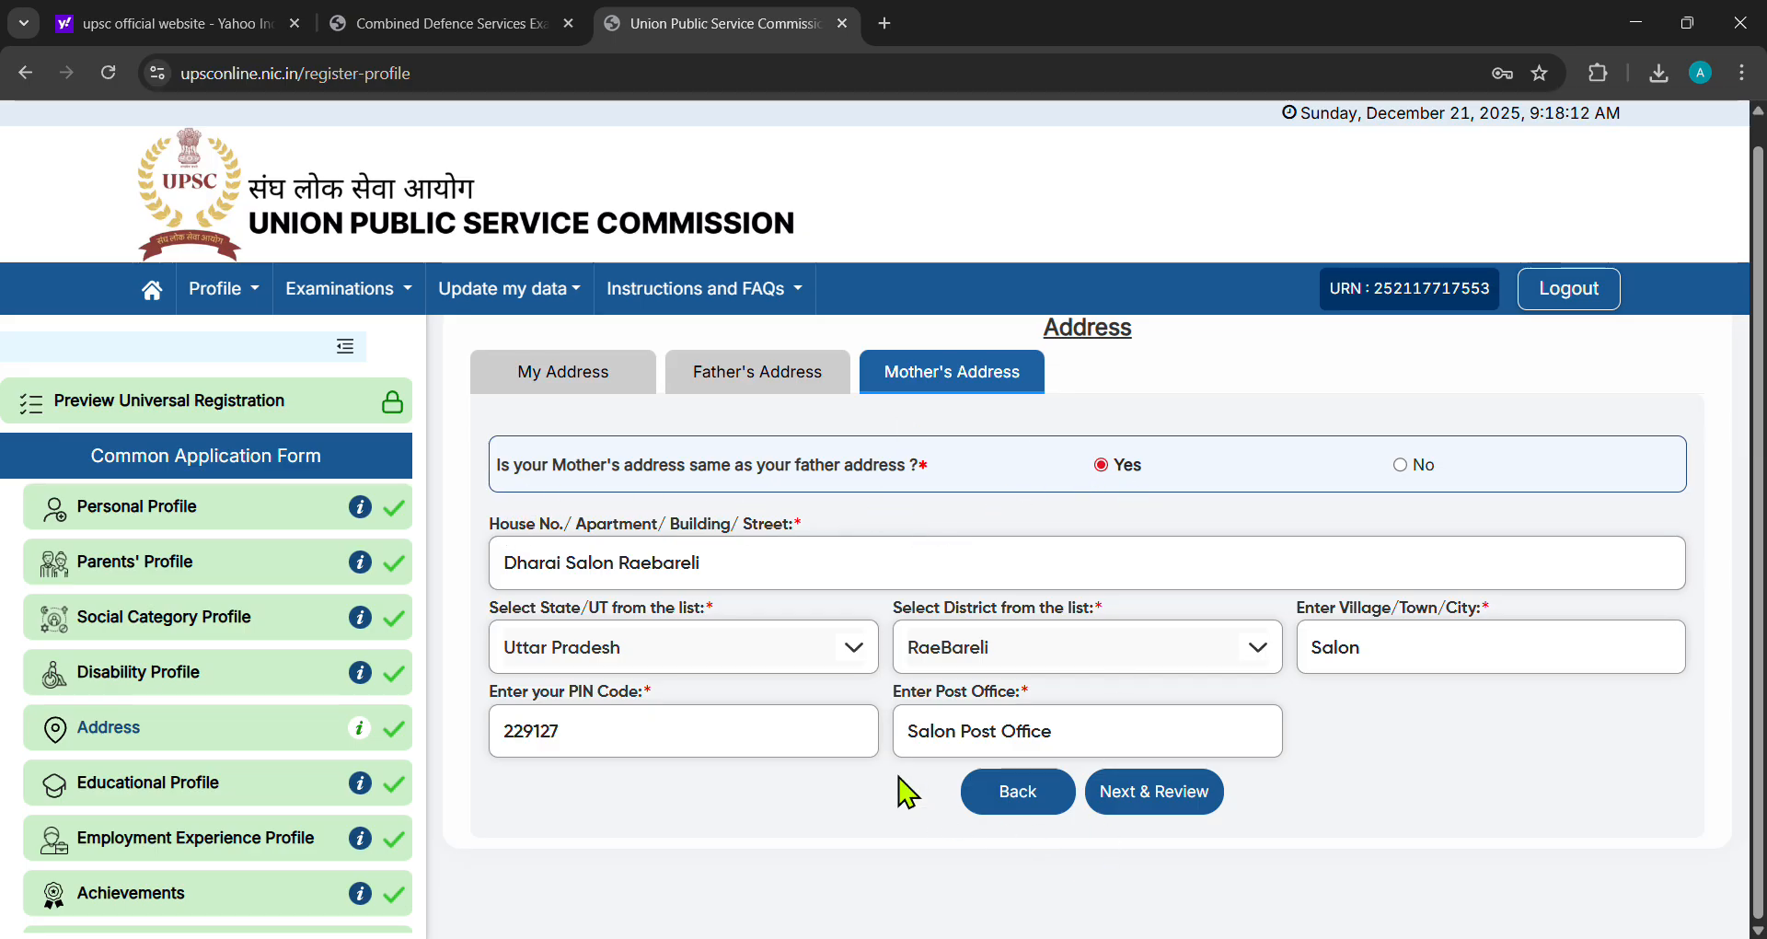
Open the Educational Profile for editing and select India as the place where the education was completed
left_click(235, 800)
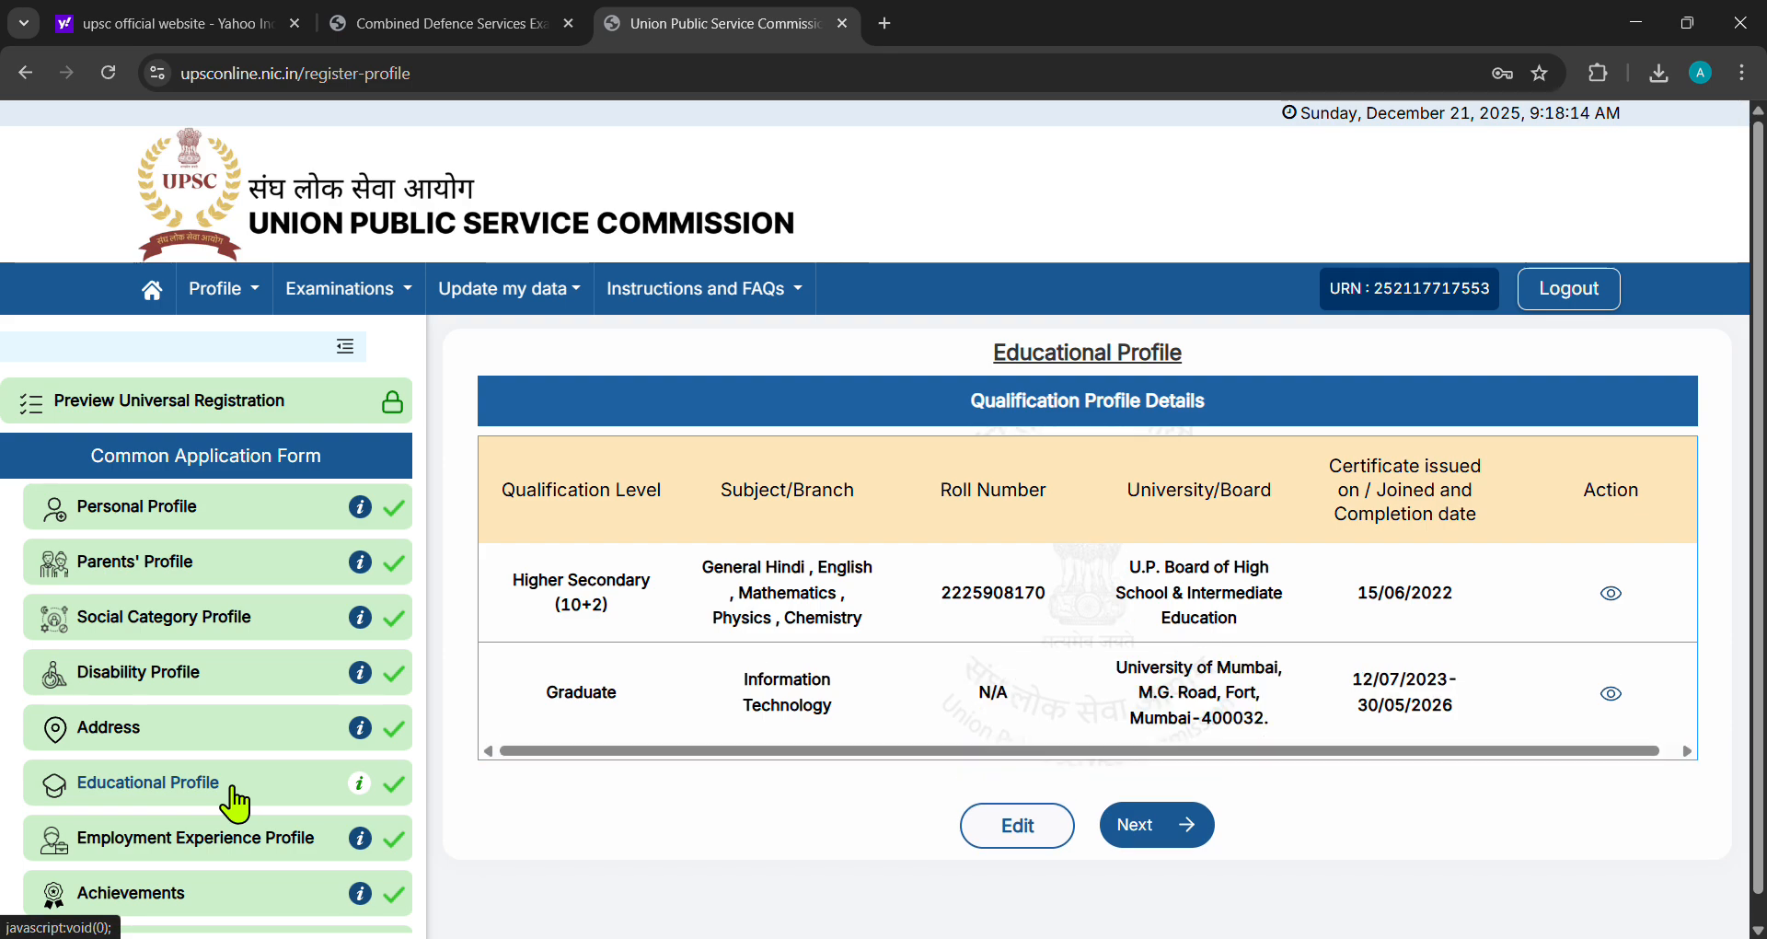
double_click(1026, 839)
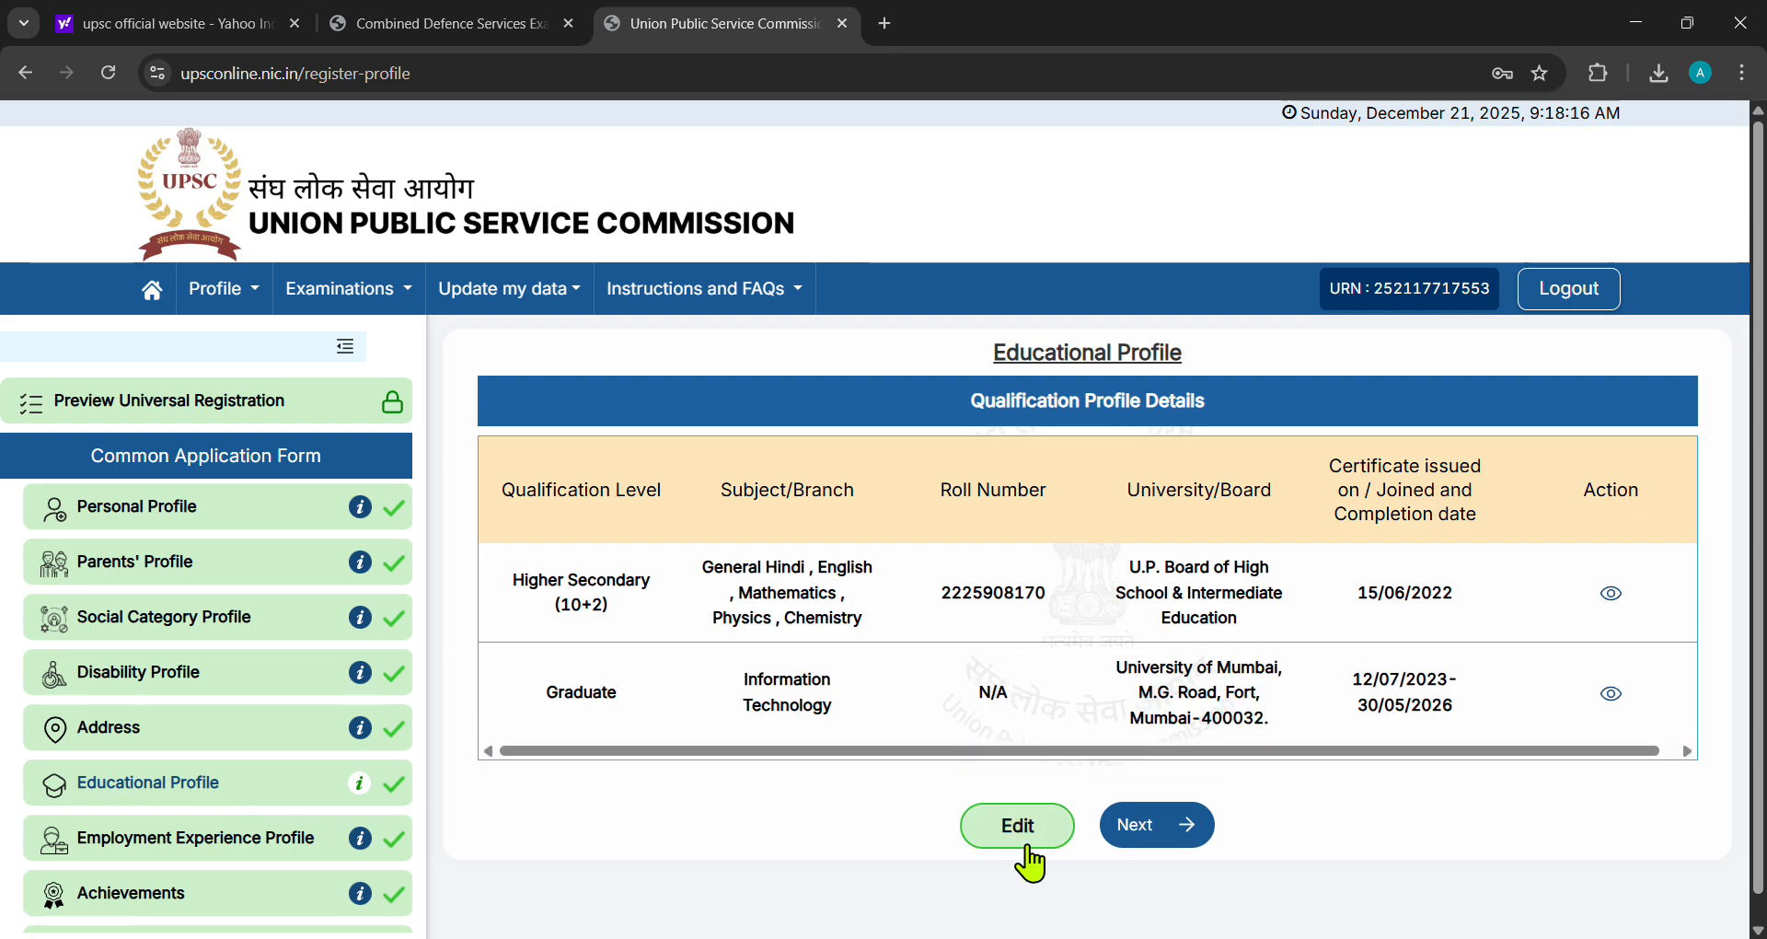
scroll(948, 600, "down", 1)
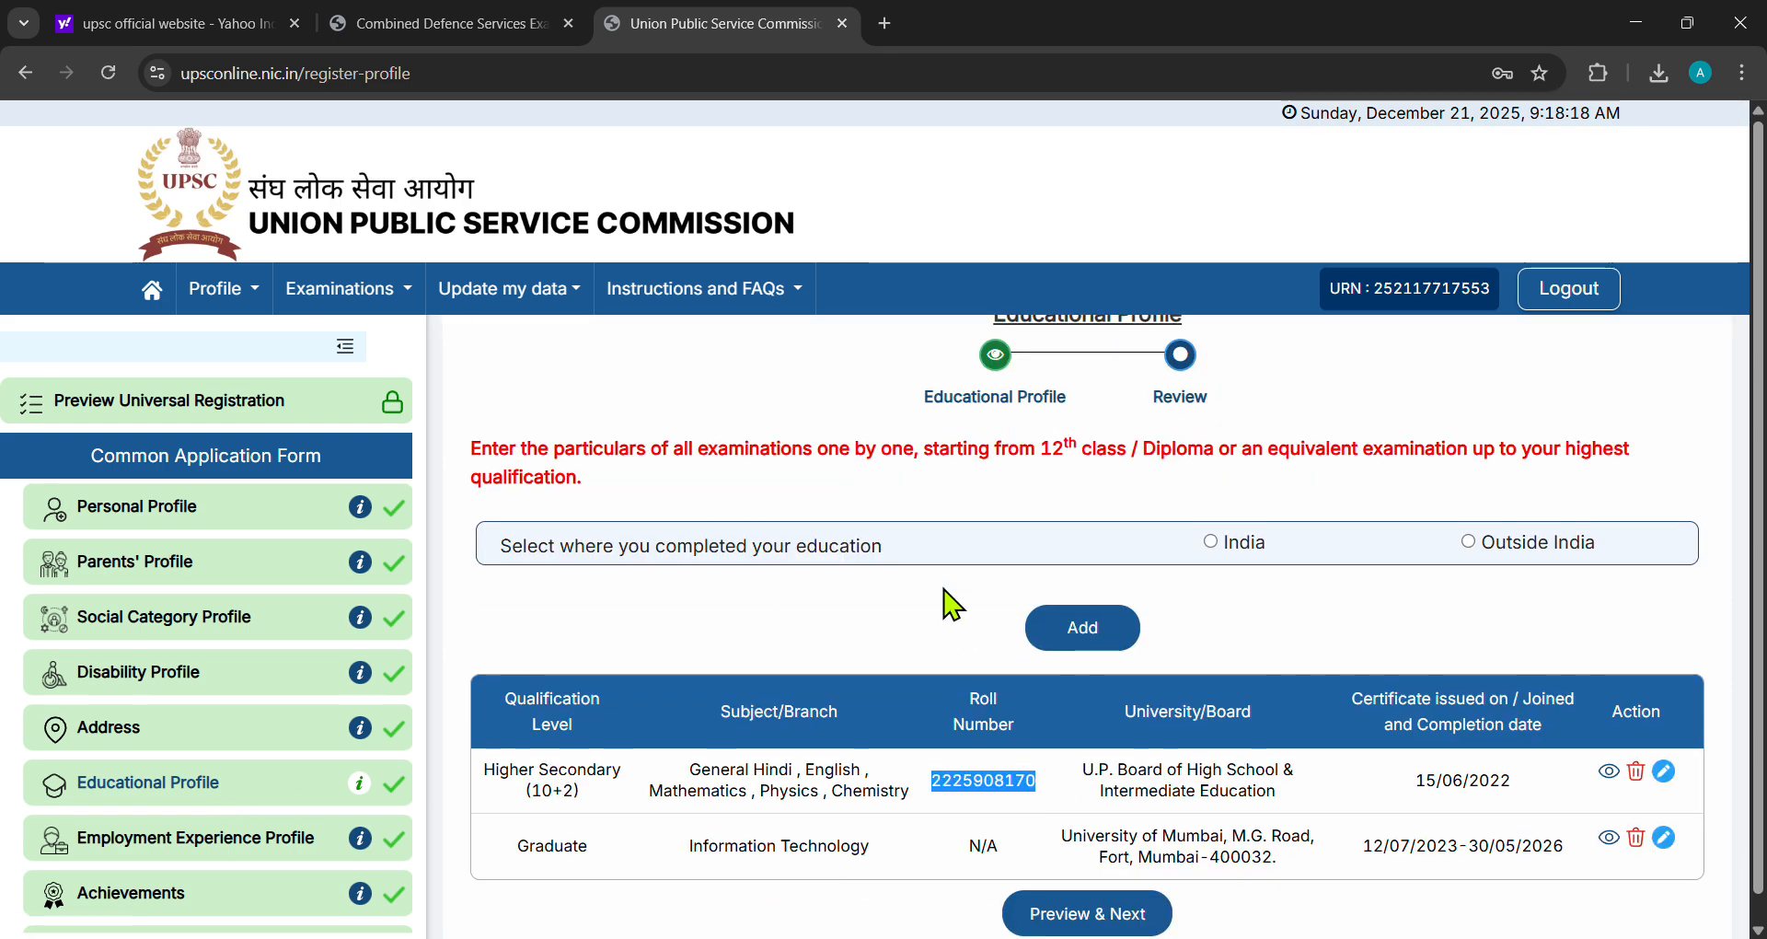
left_click(1211, 544)
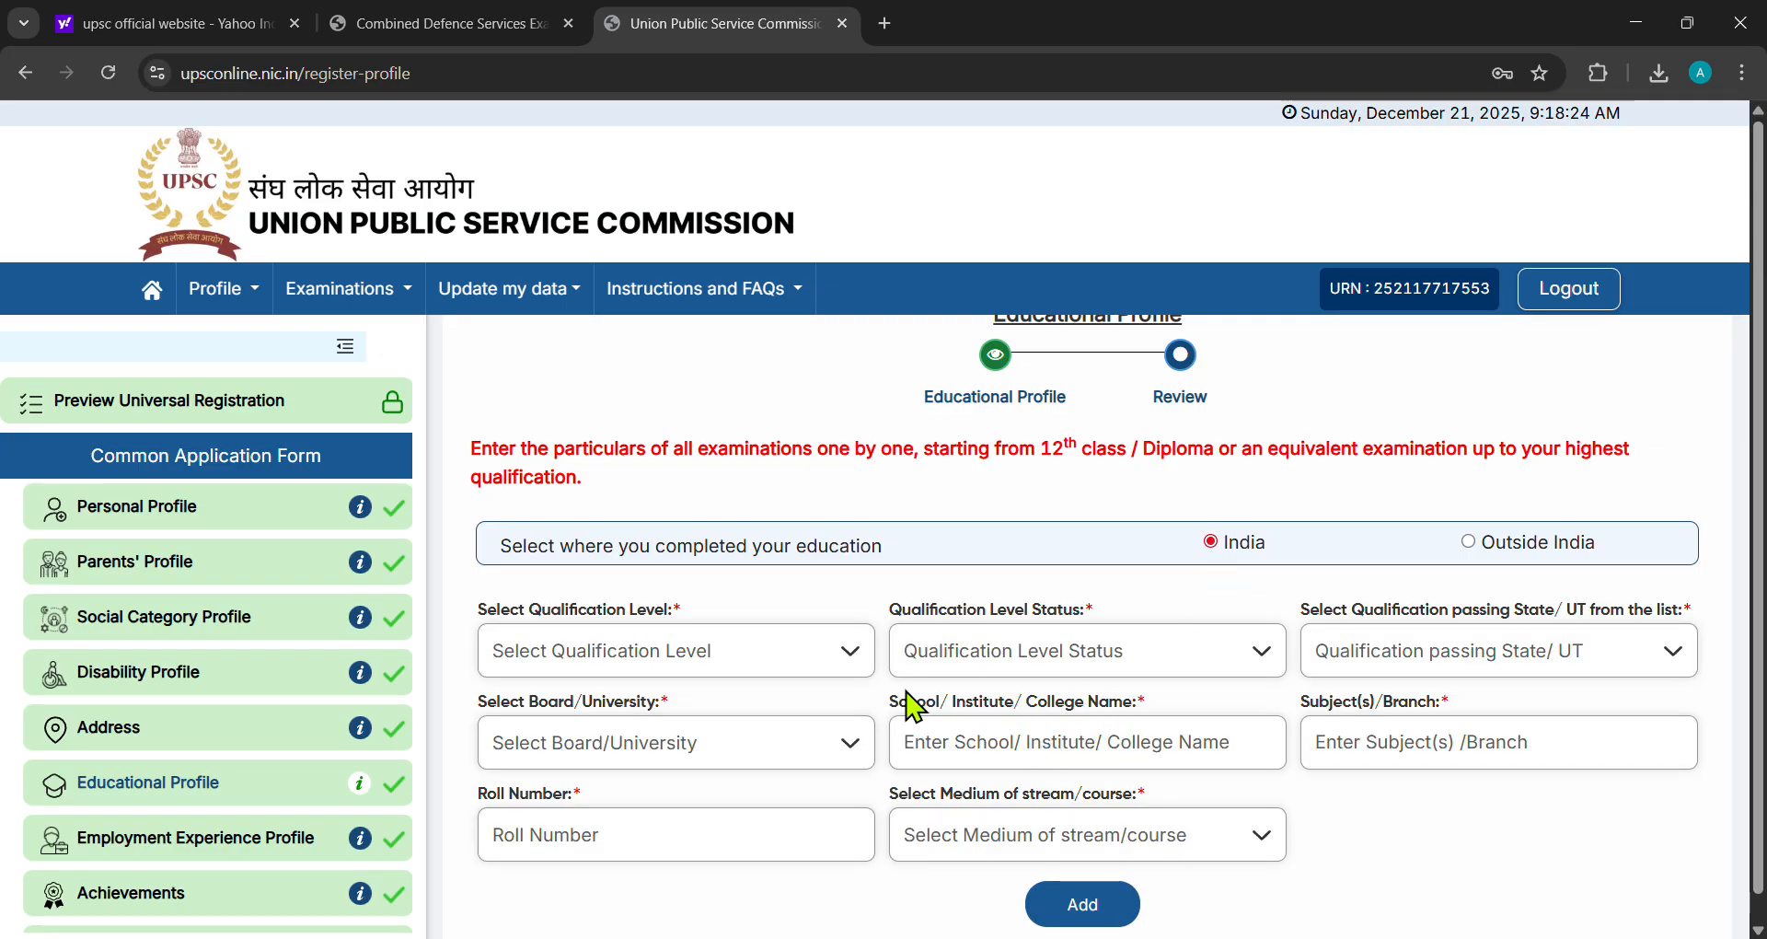
View the full qualification details of the Higher Secondary (10+2) and Graduate entries, closing each one
scroll(904, 690, "down", 3)
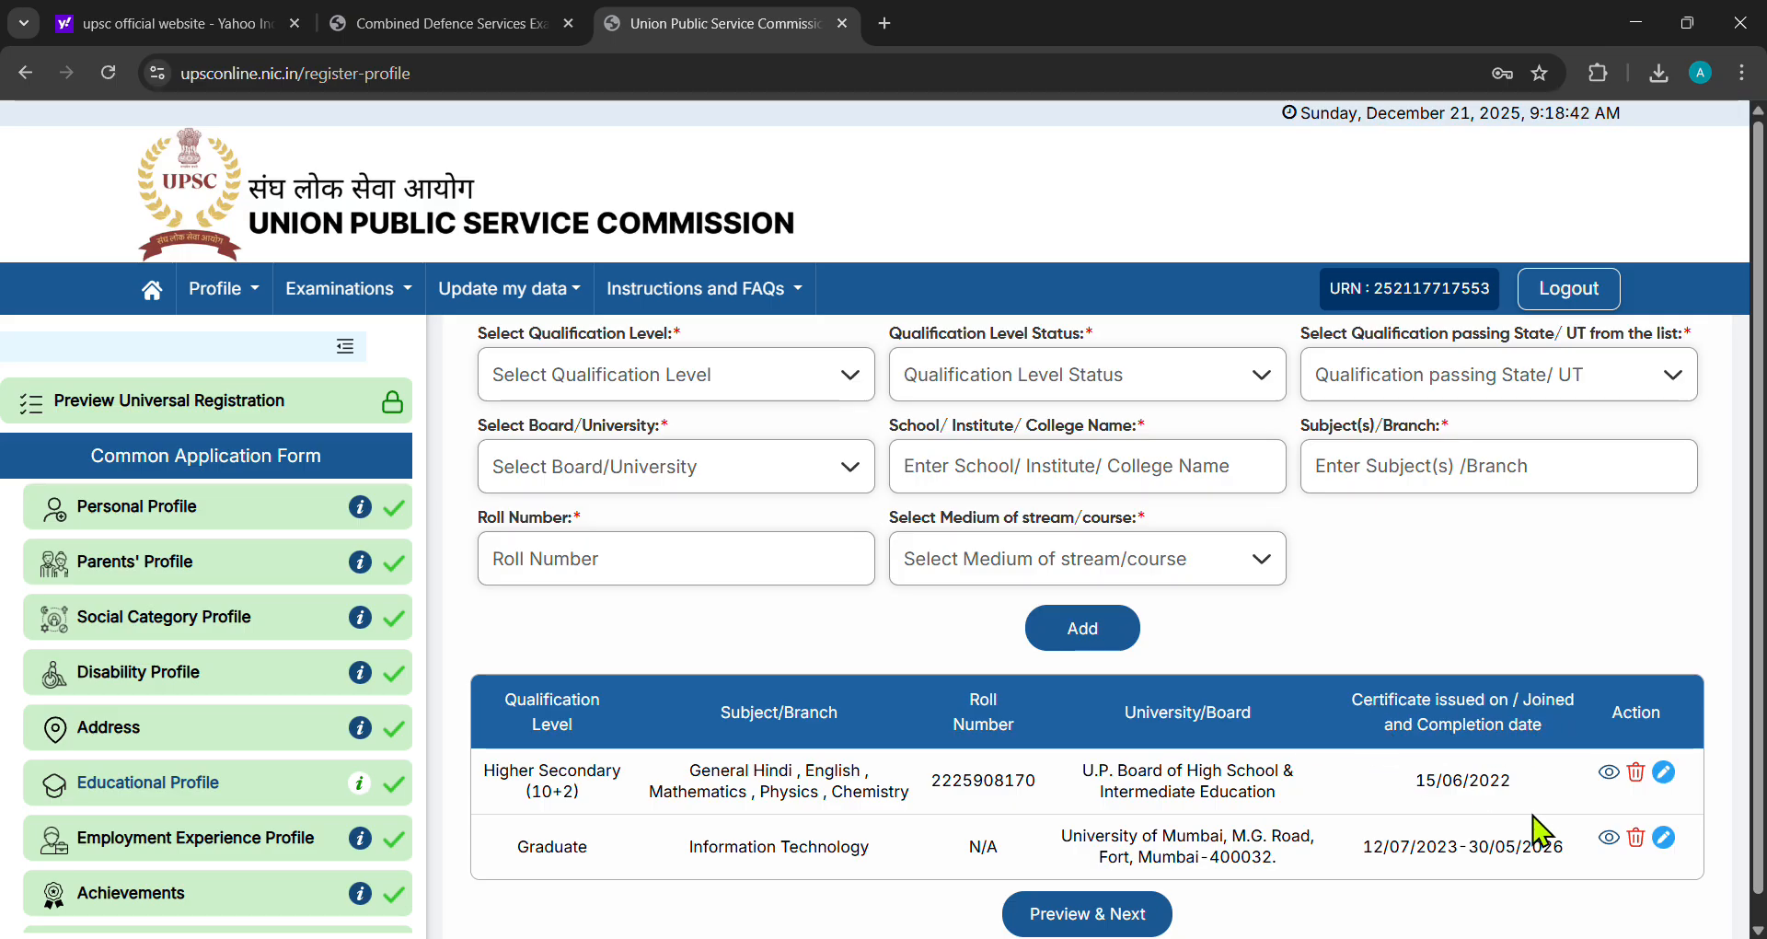
left_click(1610, 773)
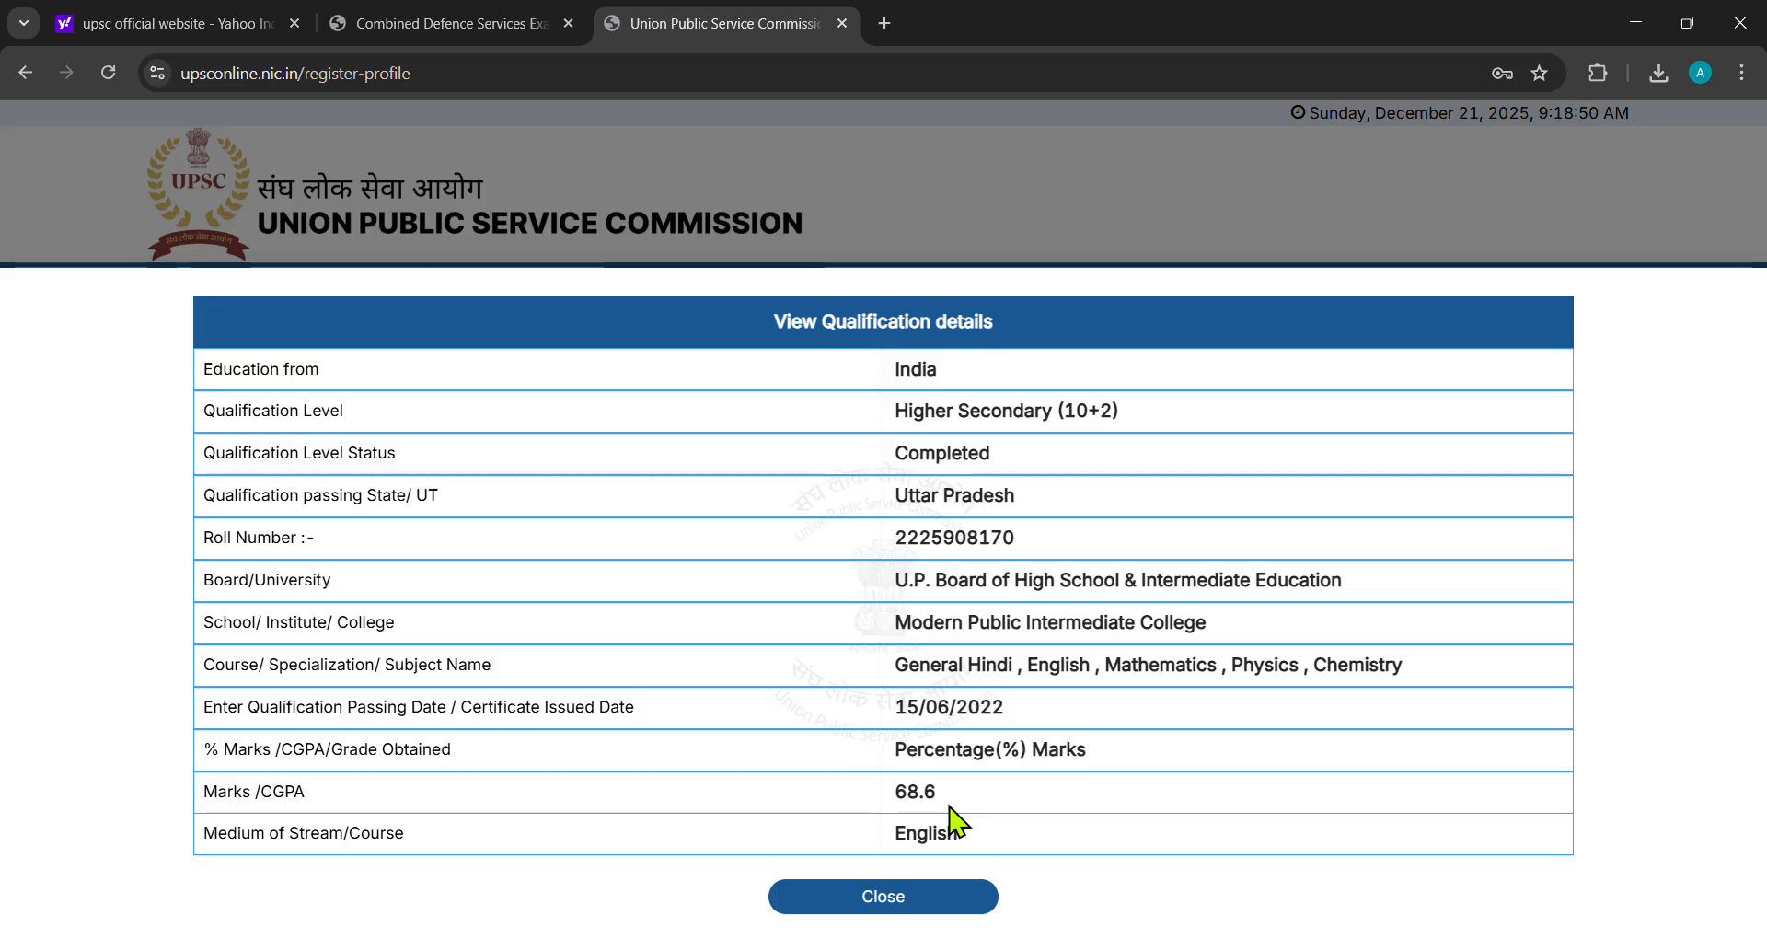
left_click(952, 906)
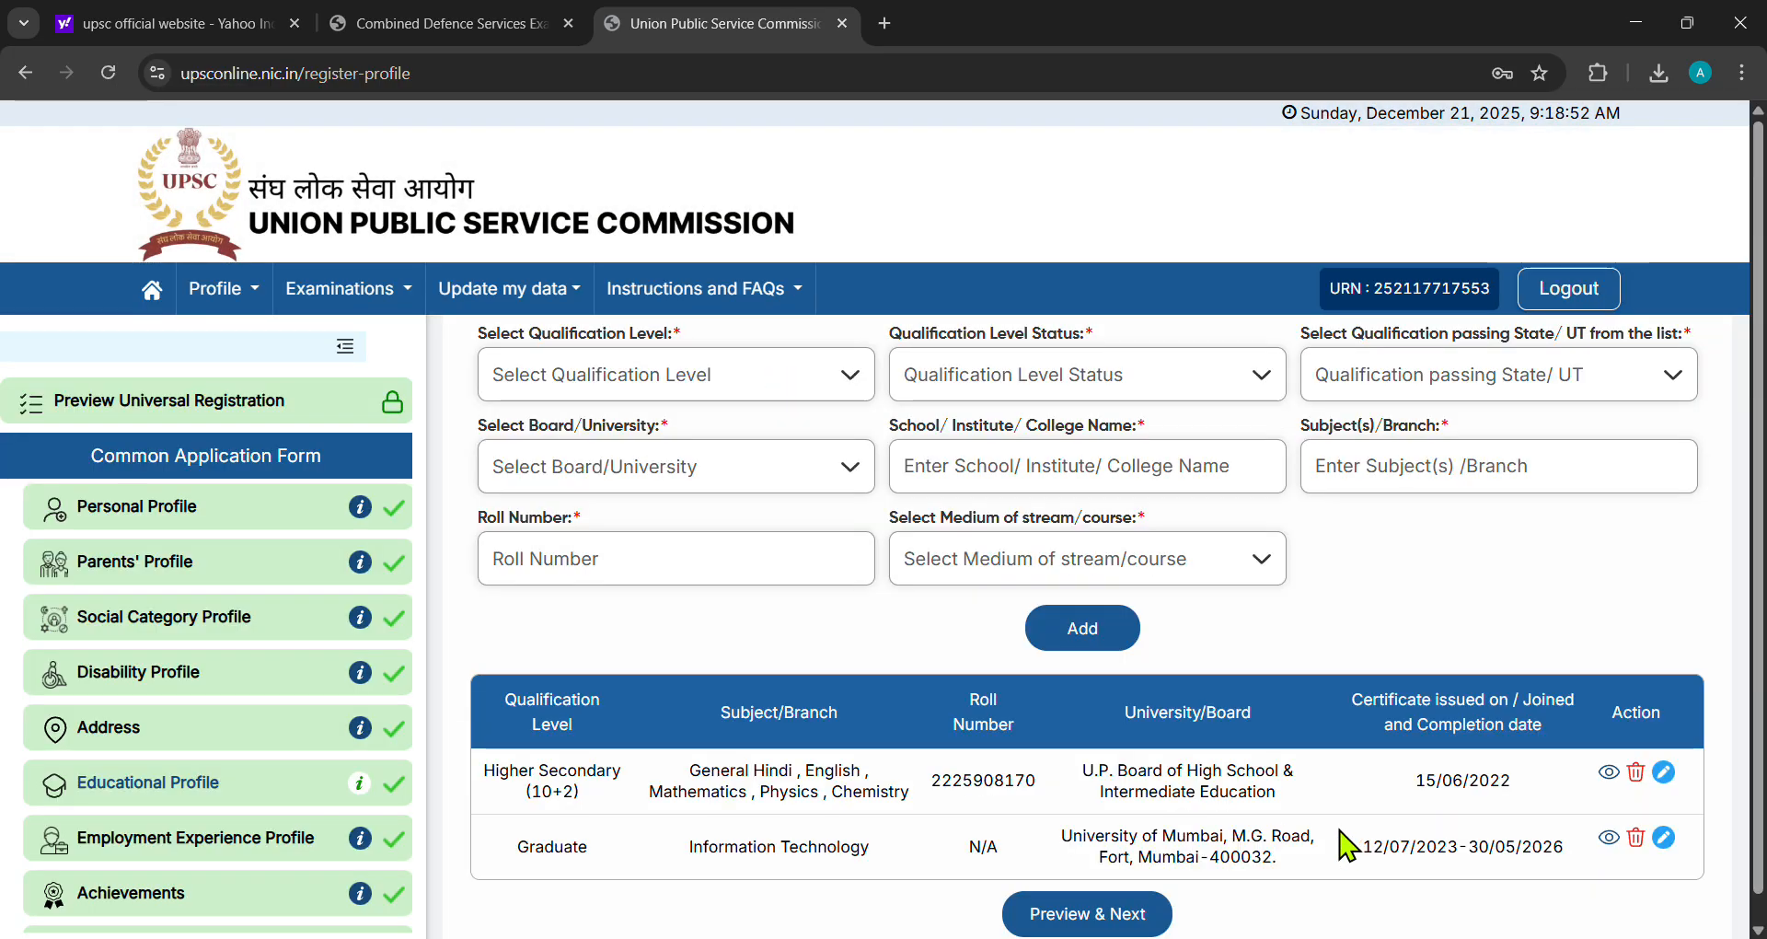
left_click(1607, 837)
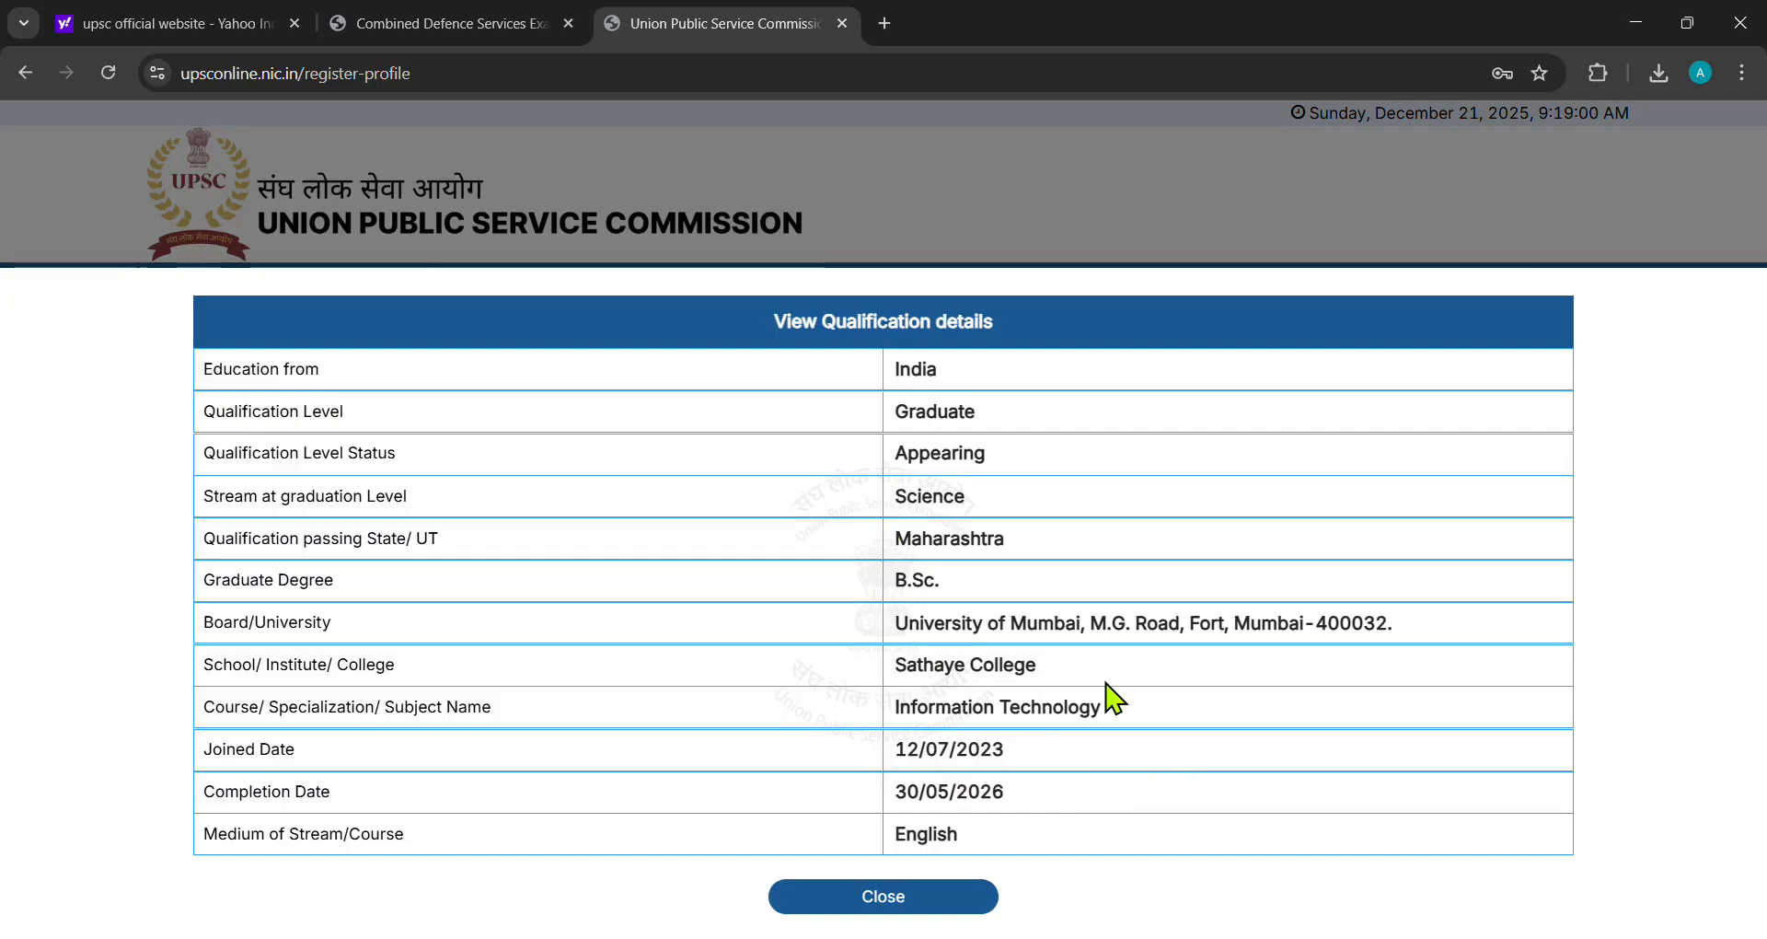
left_click(925, 898)
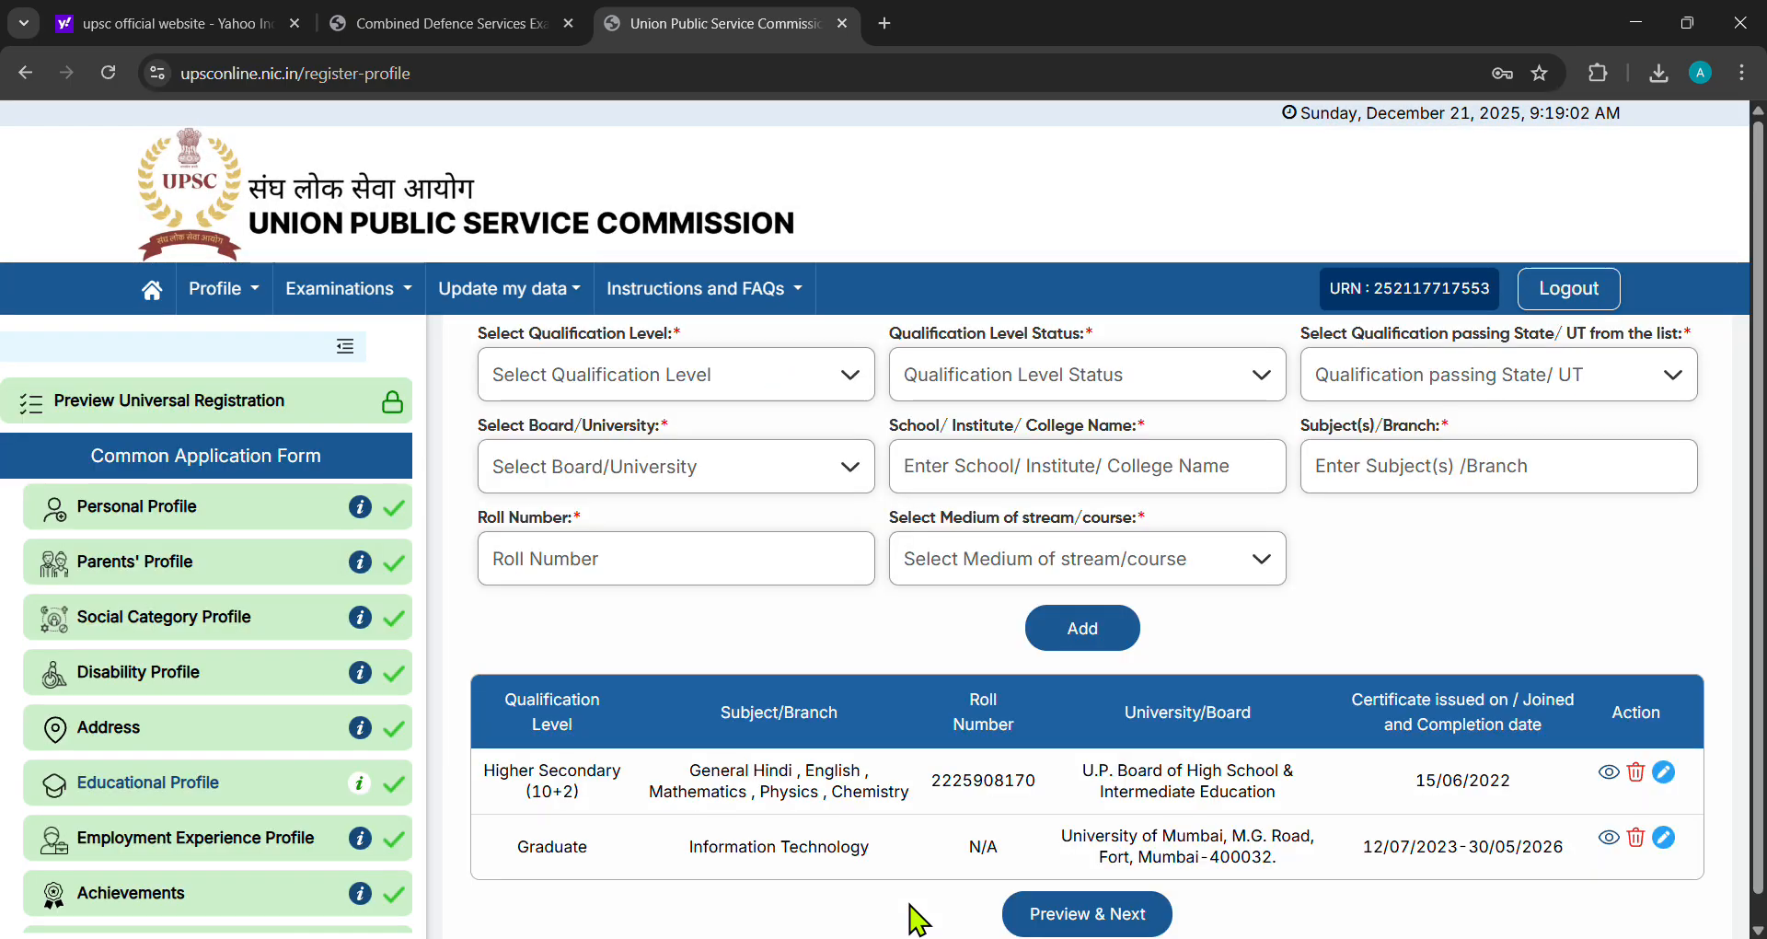
scroll(911, 900, "down", 1)
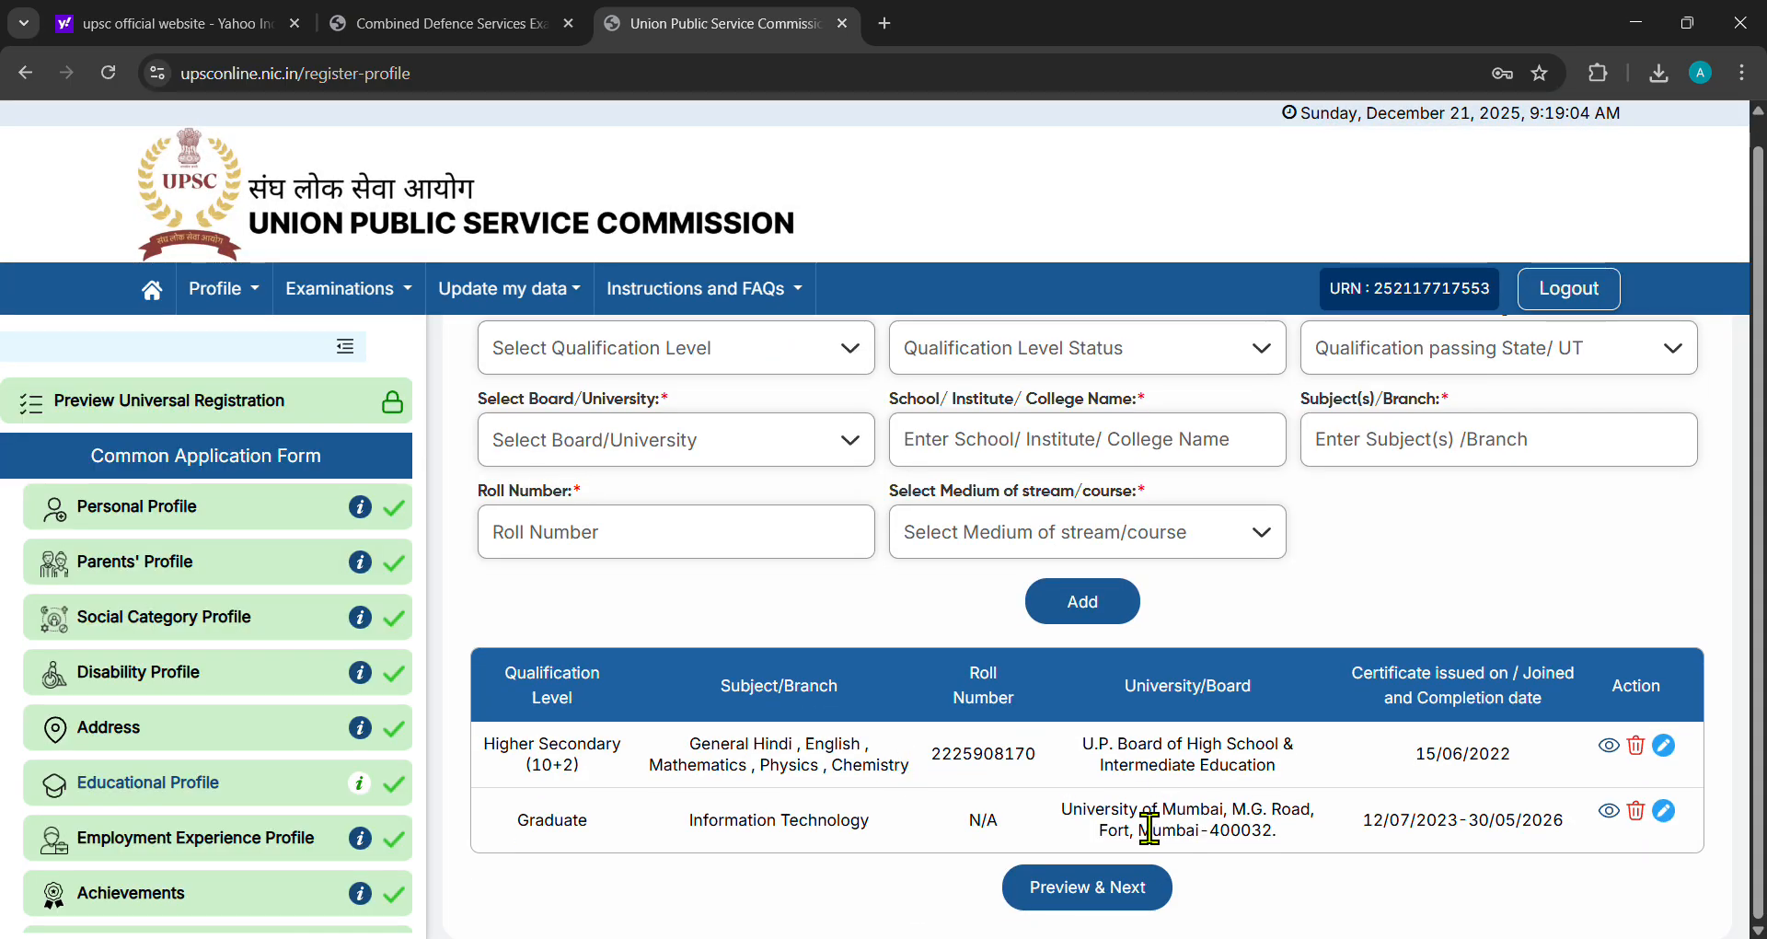
Review the self-employment and employment answers in the Employment Experience Profile and the entries in the Achievements section
left_click(328, 863)
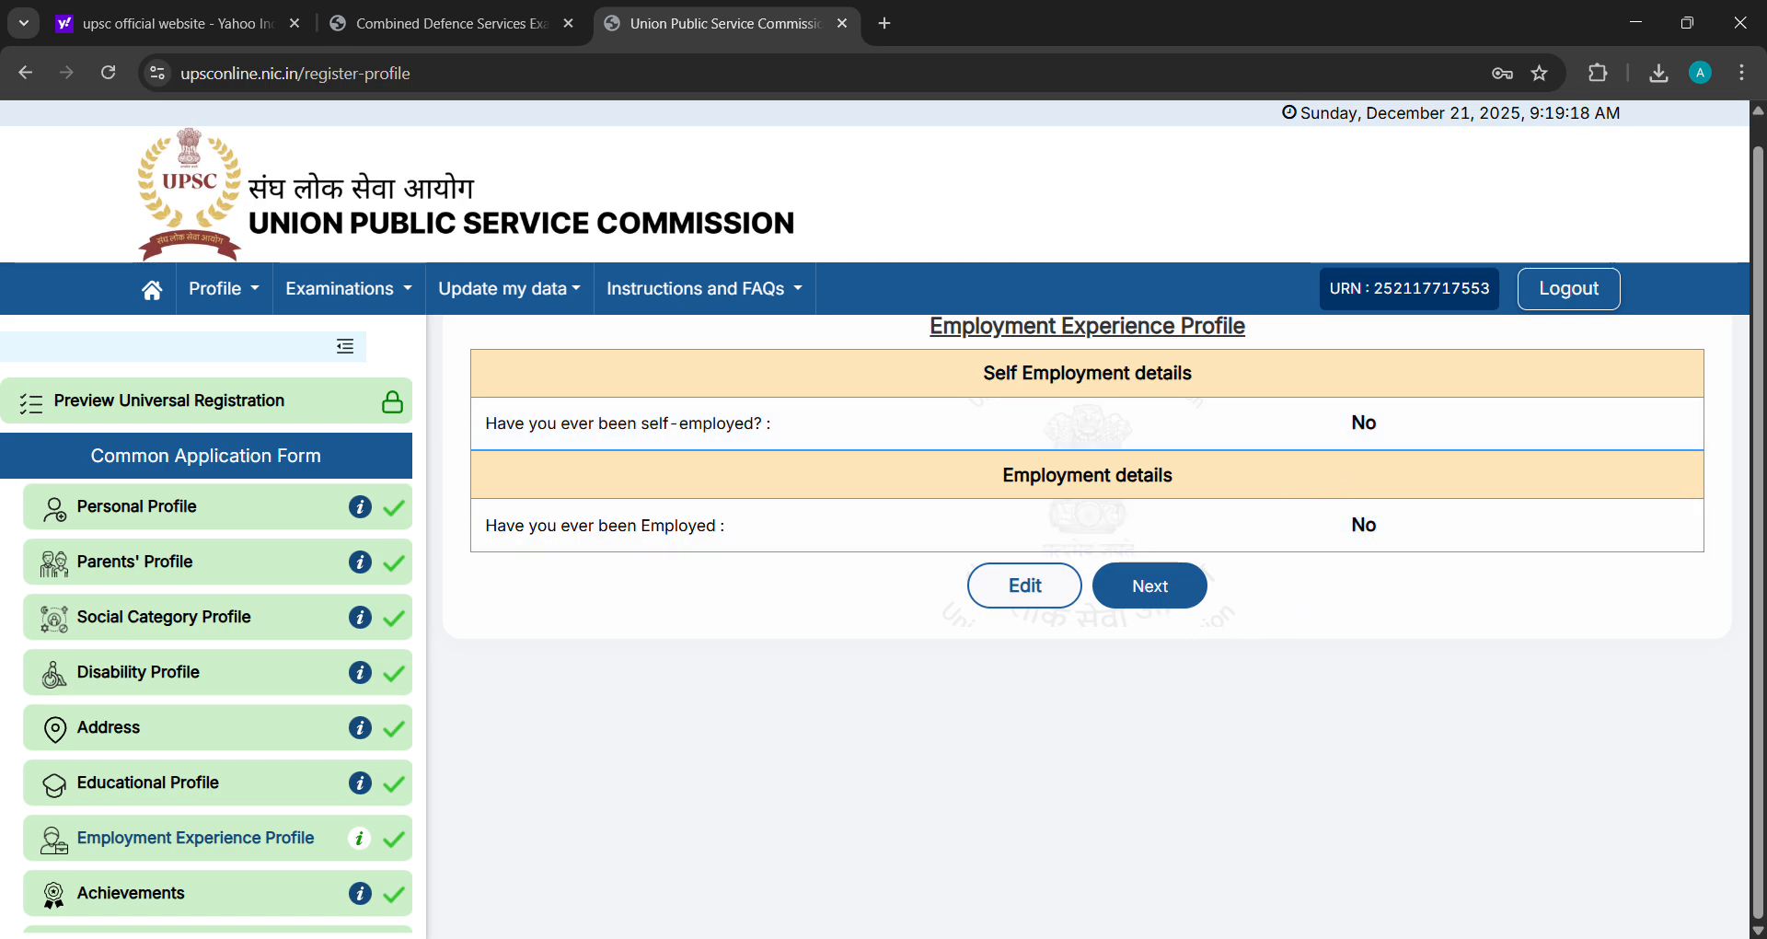
scroll(217, 908, "down", 2)
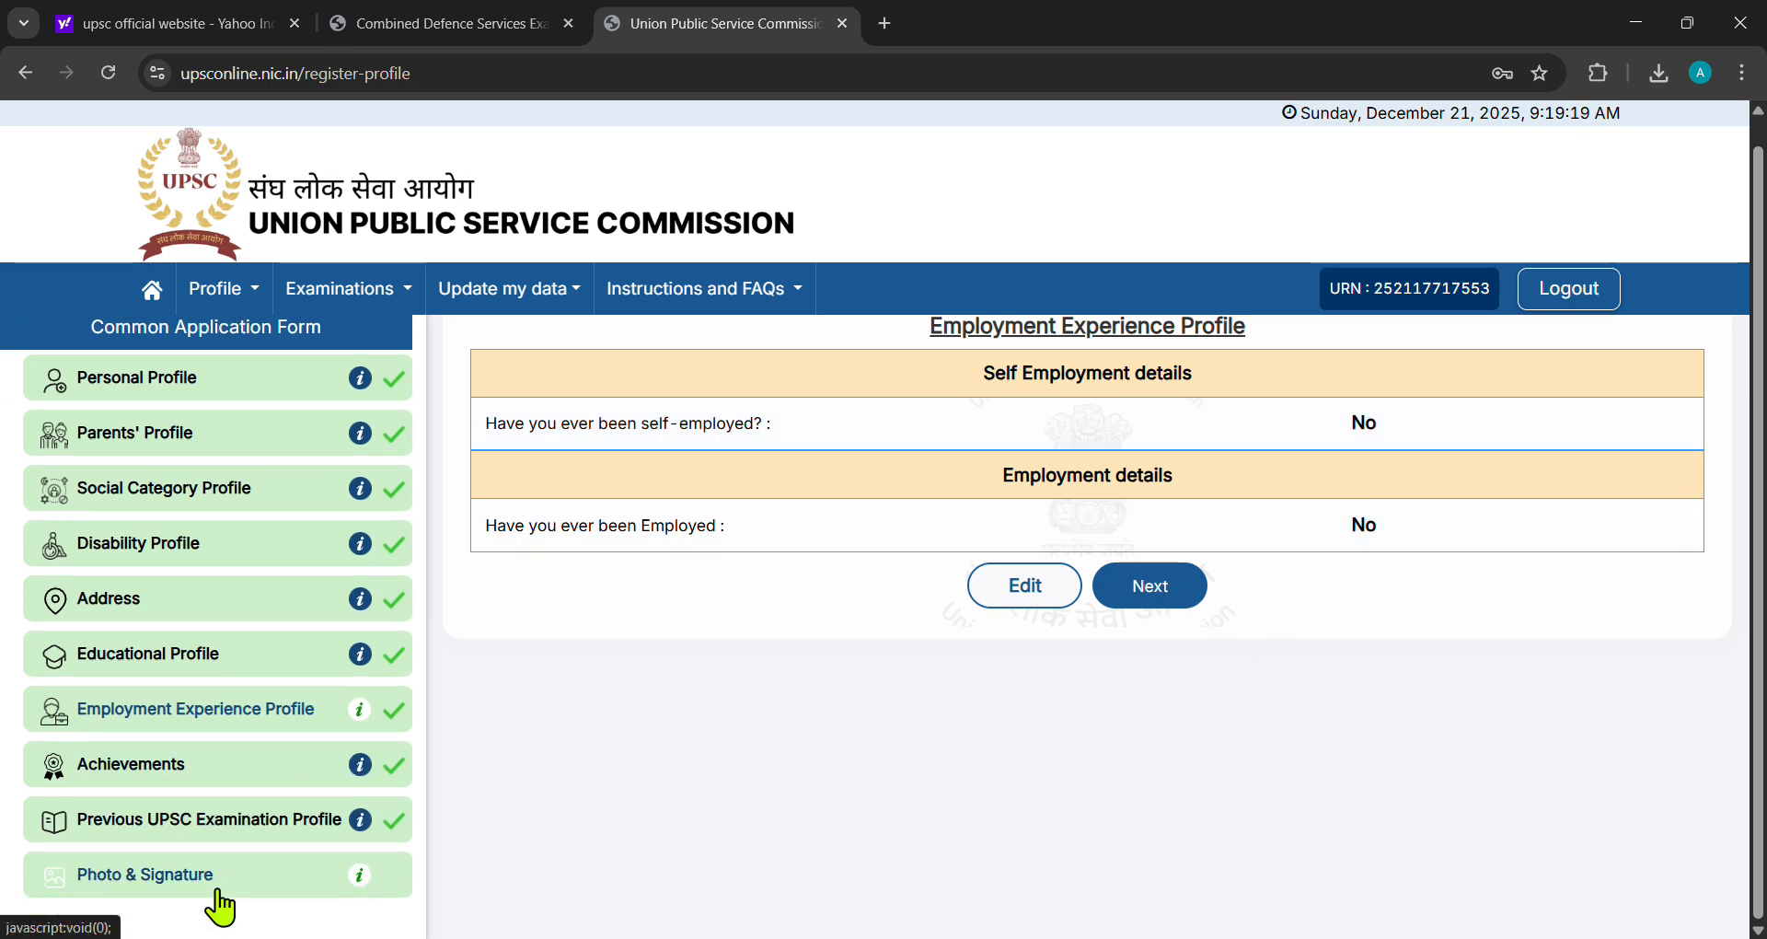
left_click(217, 762)
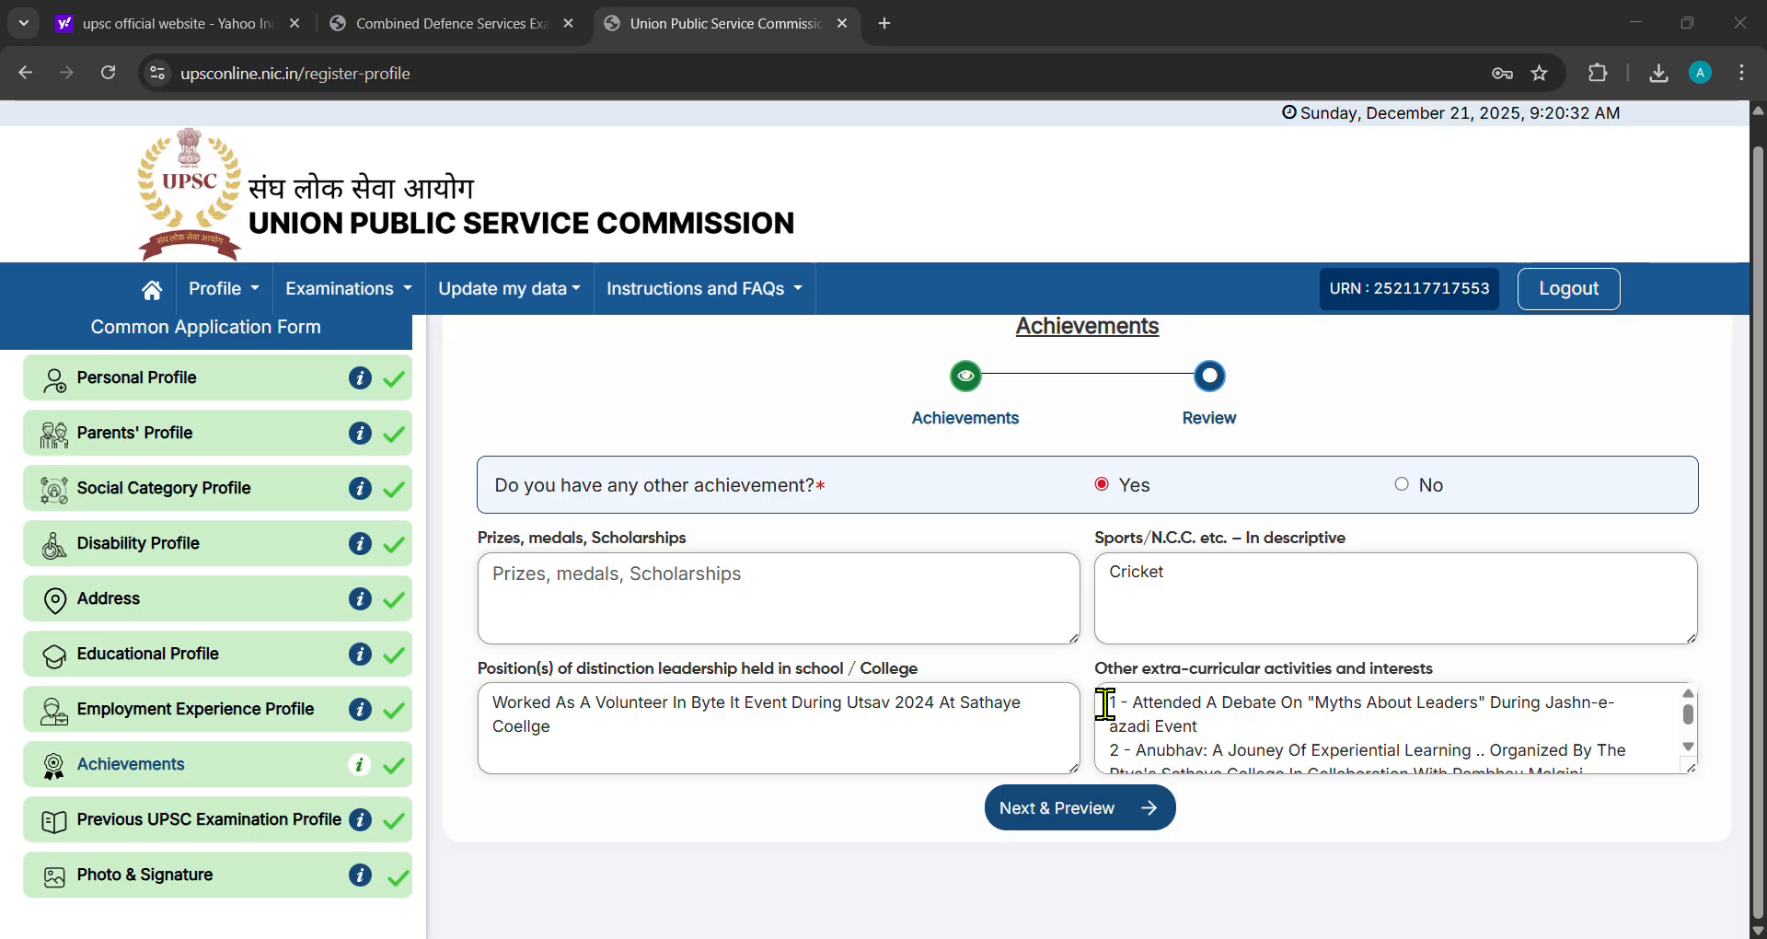
scroll(1104, 704, "down", 2)
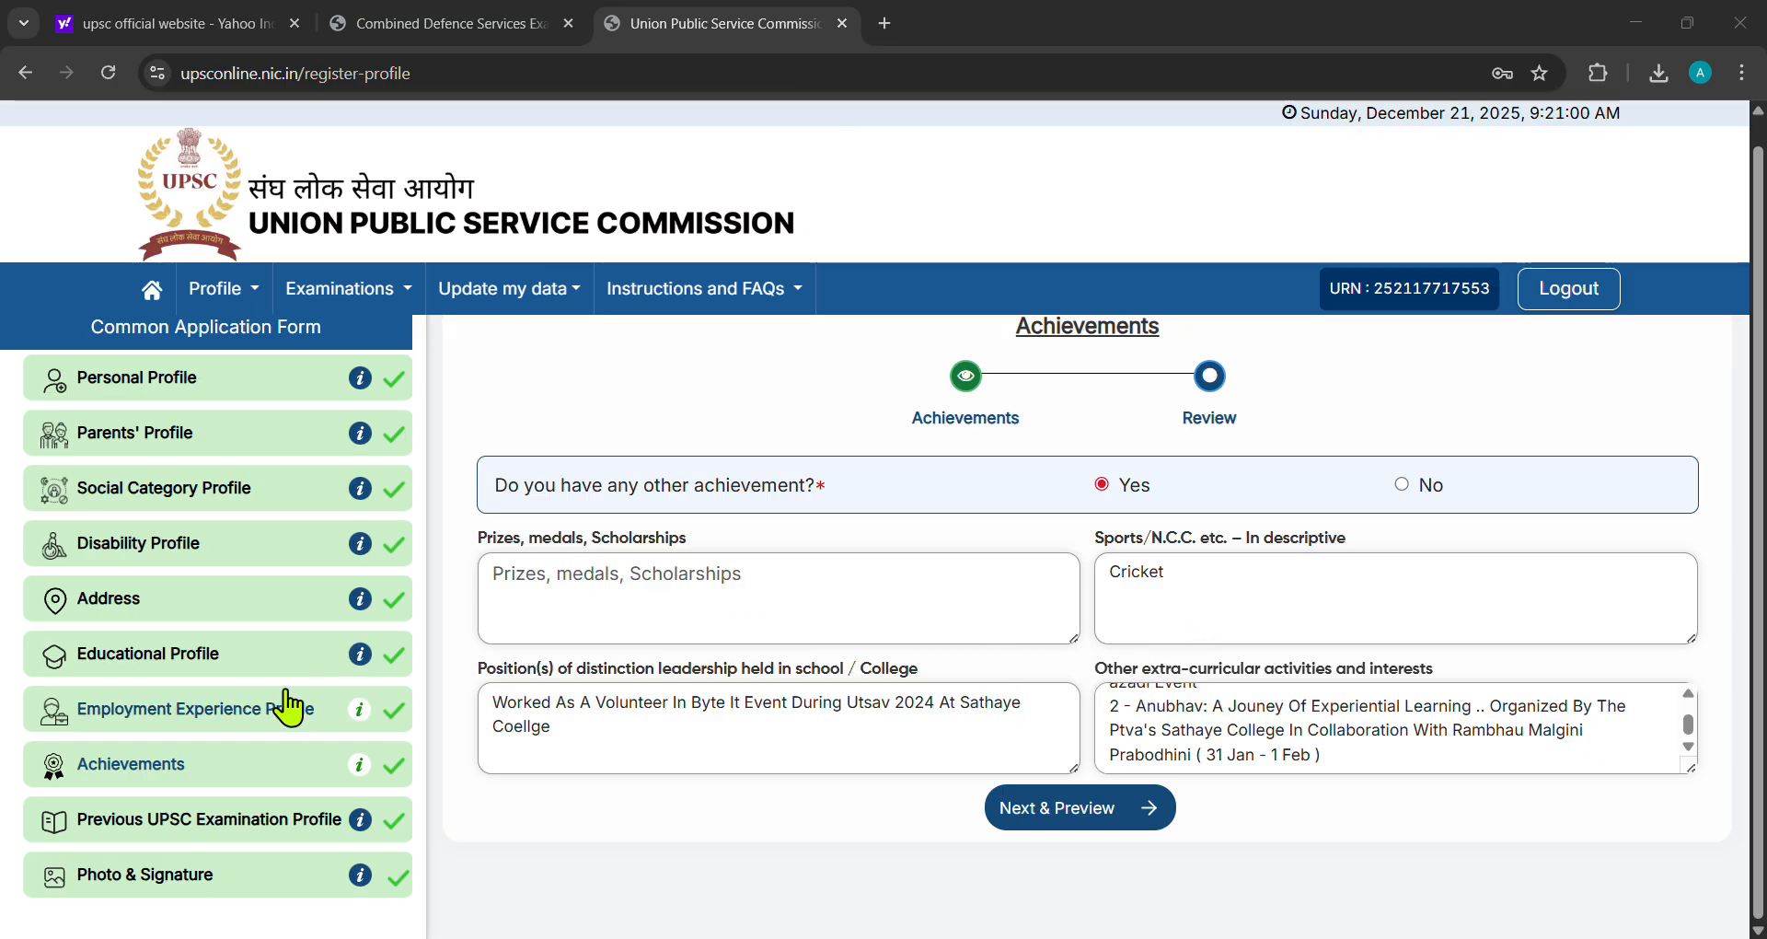
left_click(184, 719)
left_click(184, 769)
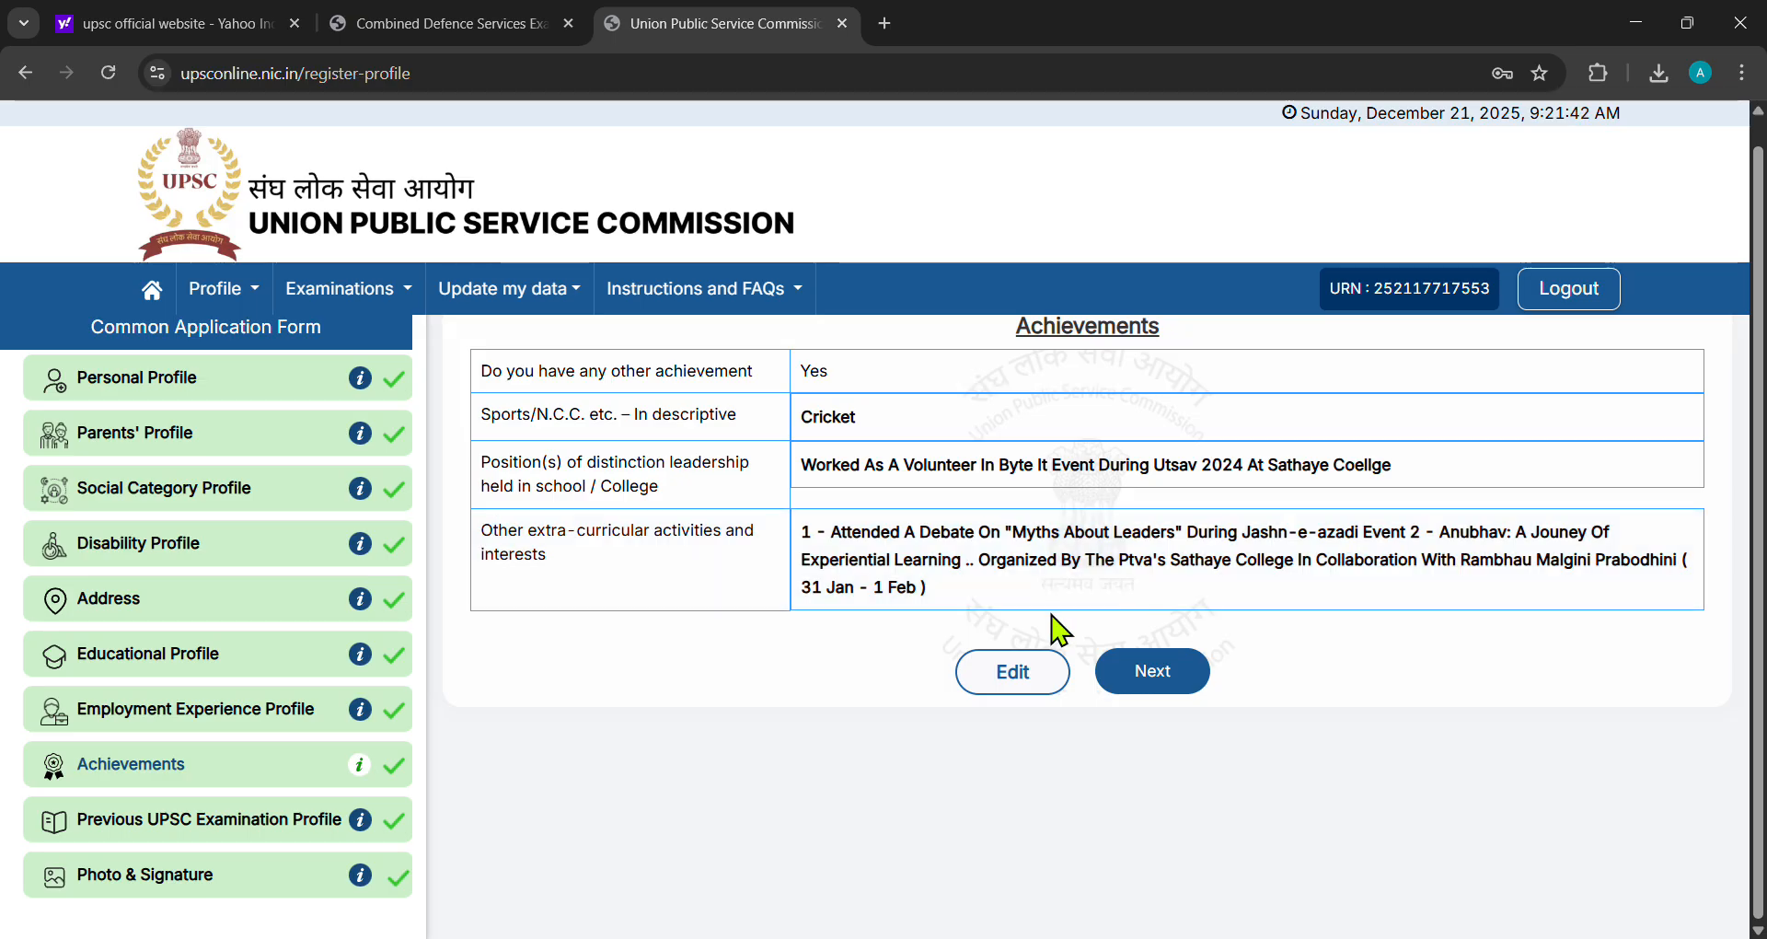
Open the Previous UPSC Examination Profile for editing and review its exam detail fields and exam history
left_click(175, 837)
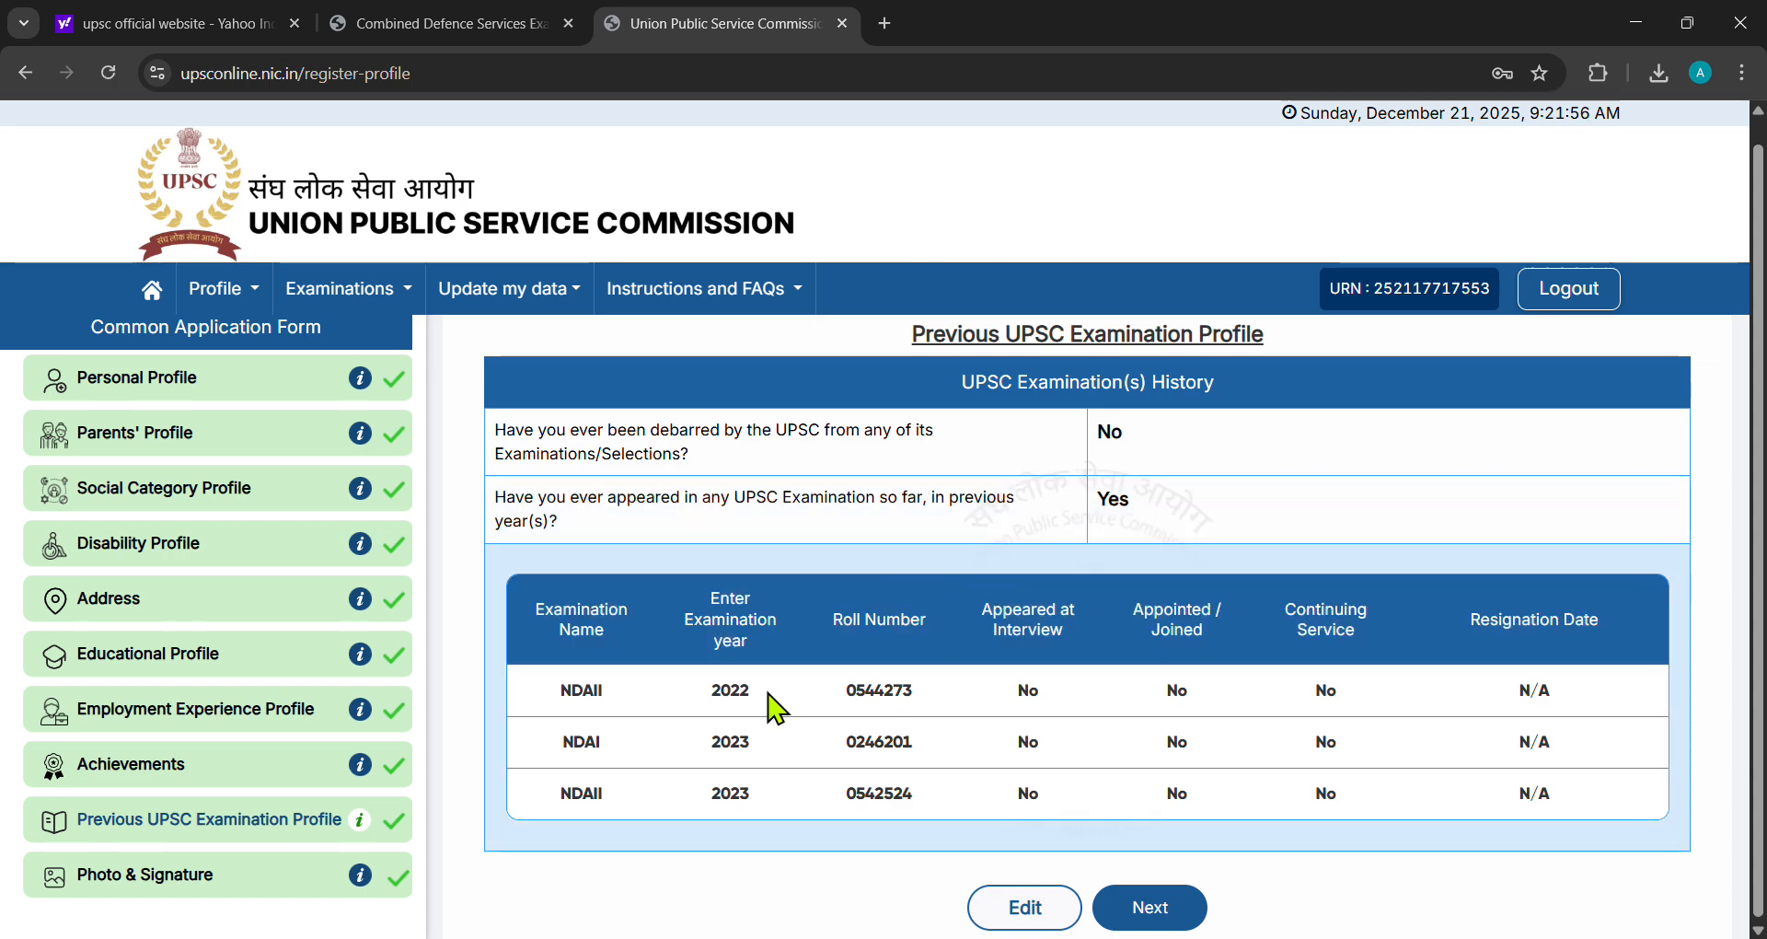
left_click(1024, 906)
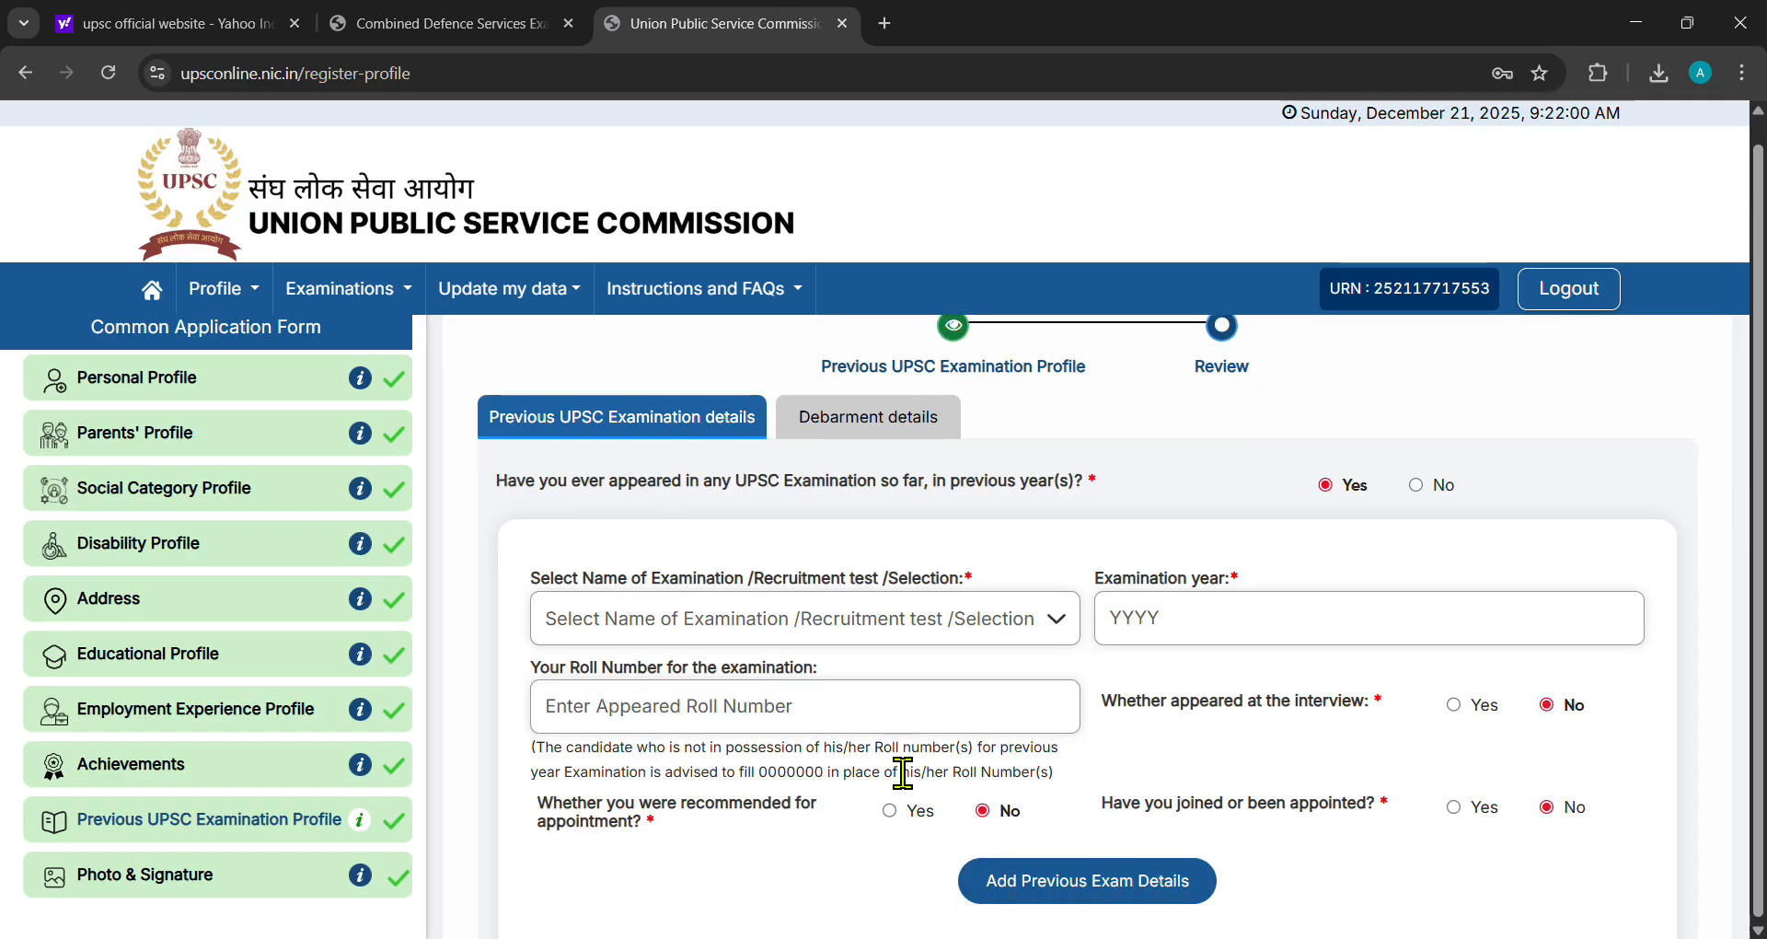
scroll(900, 773, "down", 2)
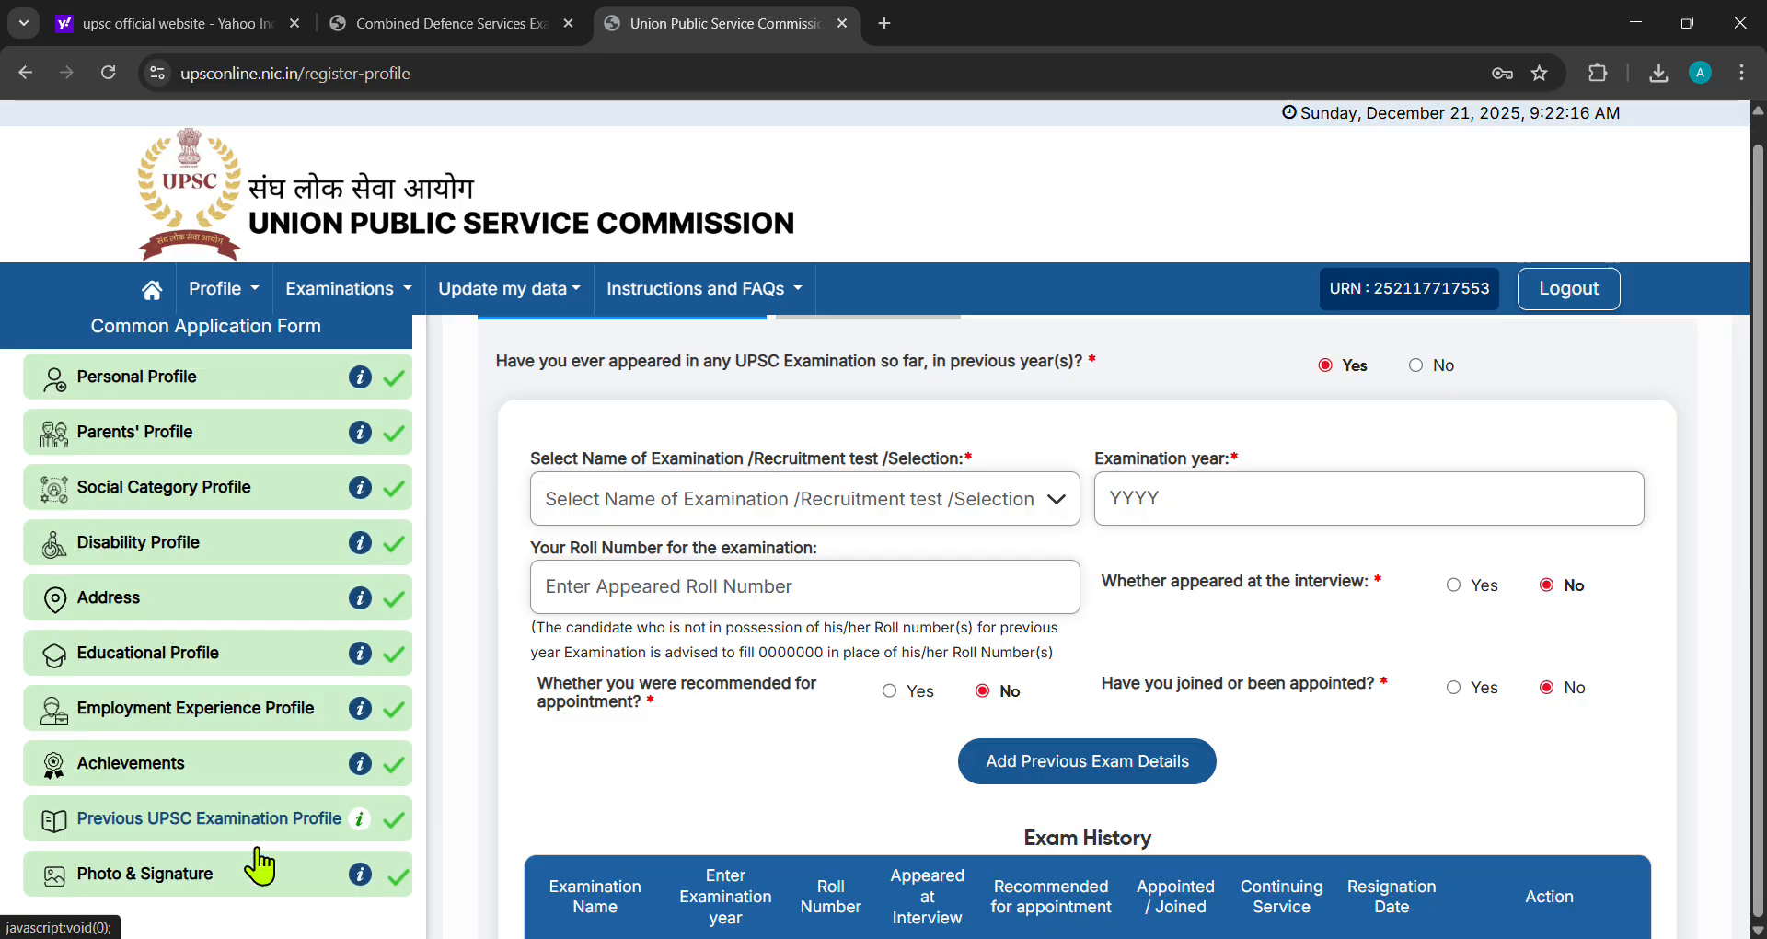
Open the Photo & Signature section, read its upload notes, and preview and close the uploaded passport size photo
left_click(250, 892)
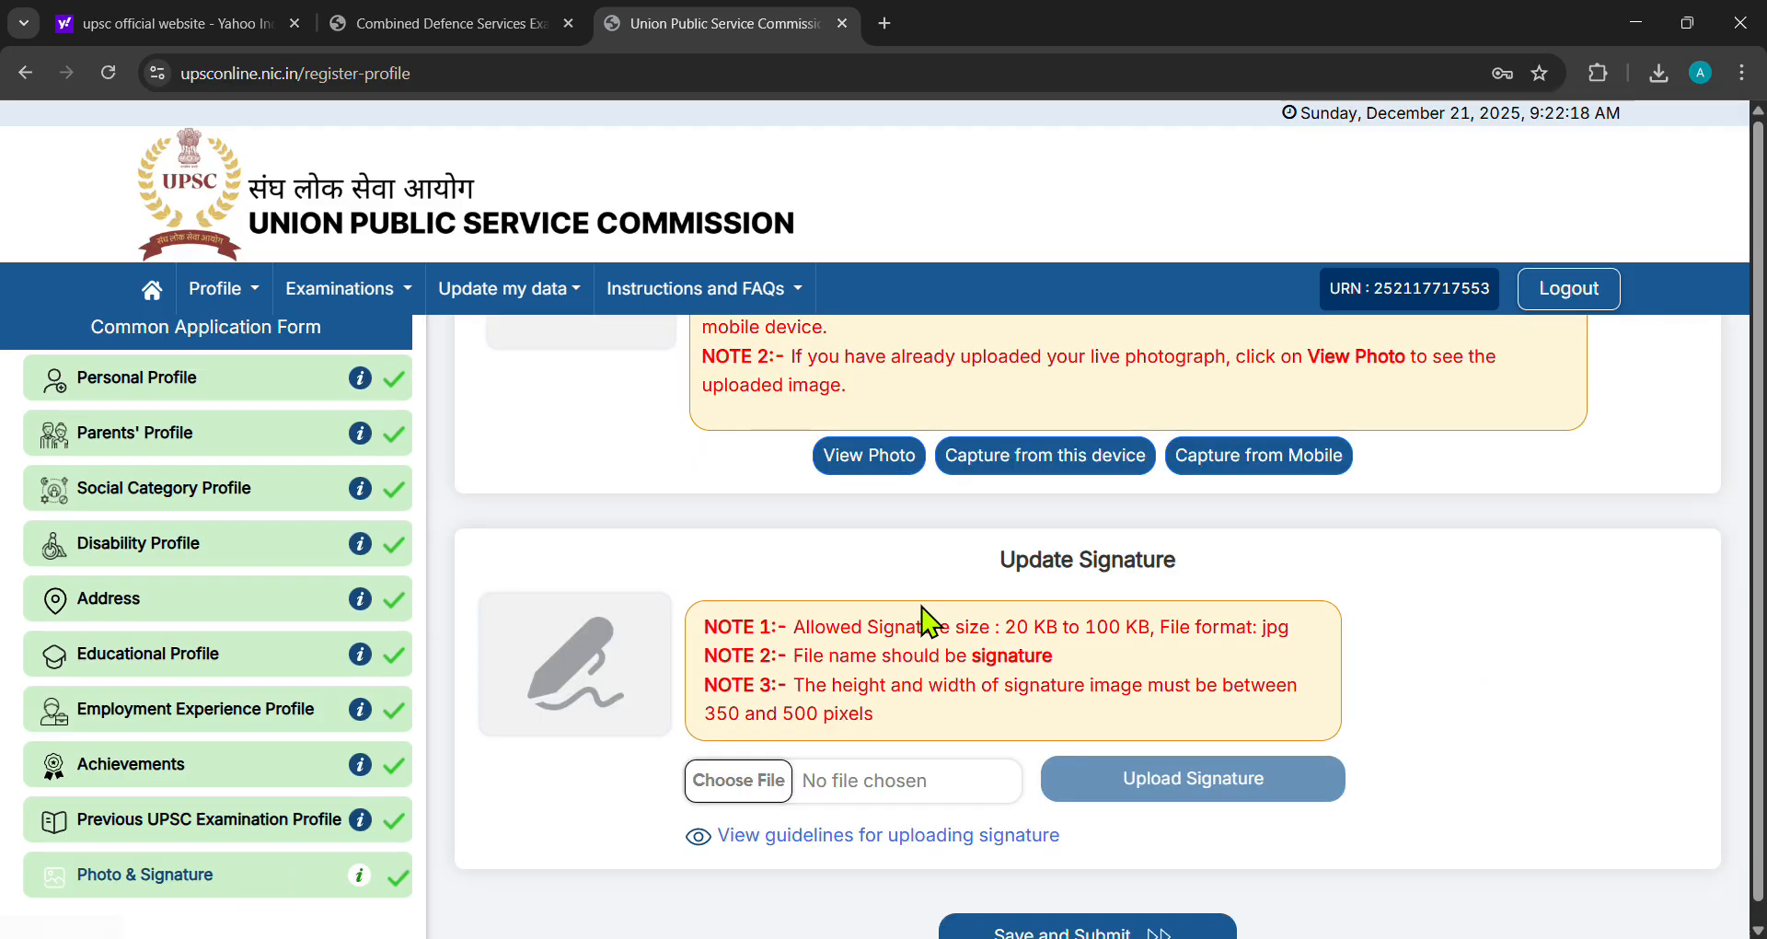
scroll(920, 559, "up", 4)
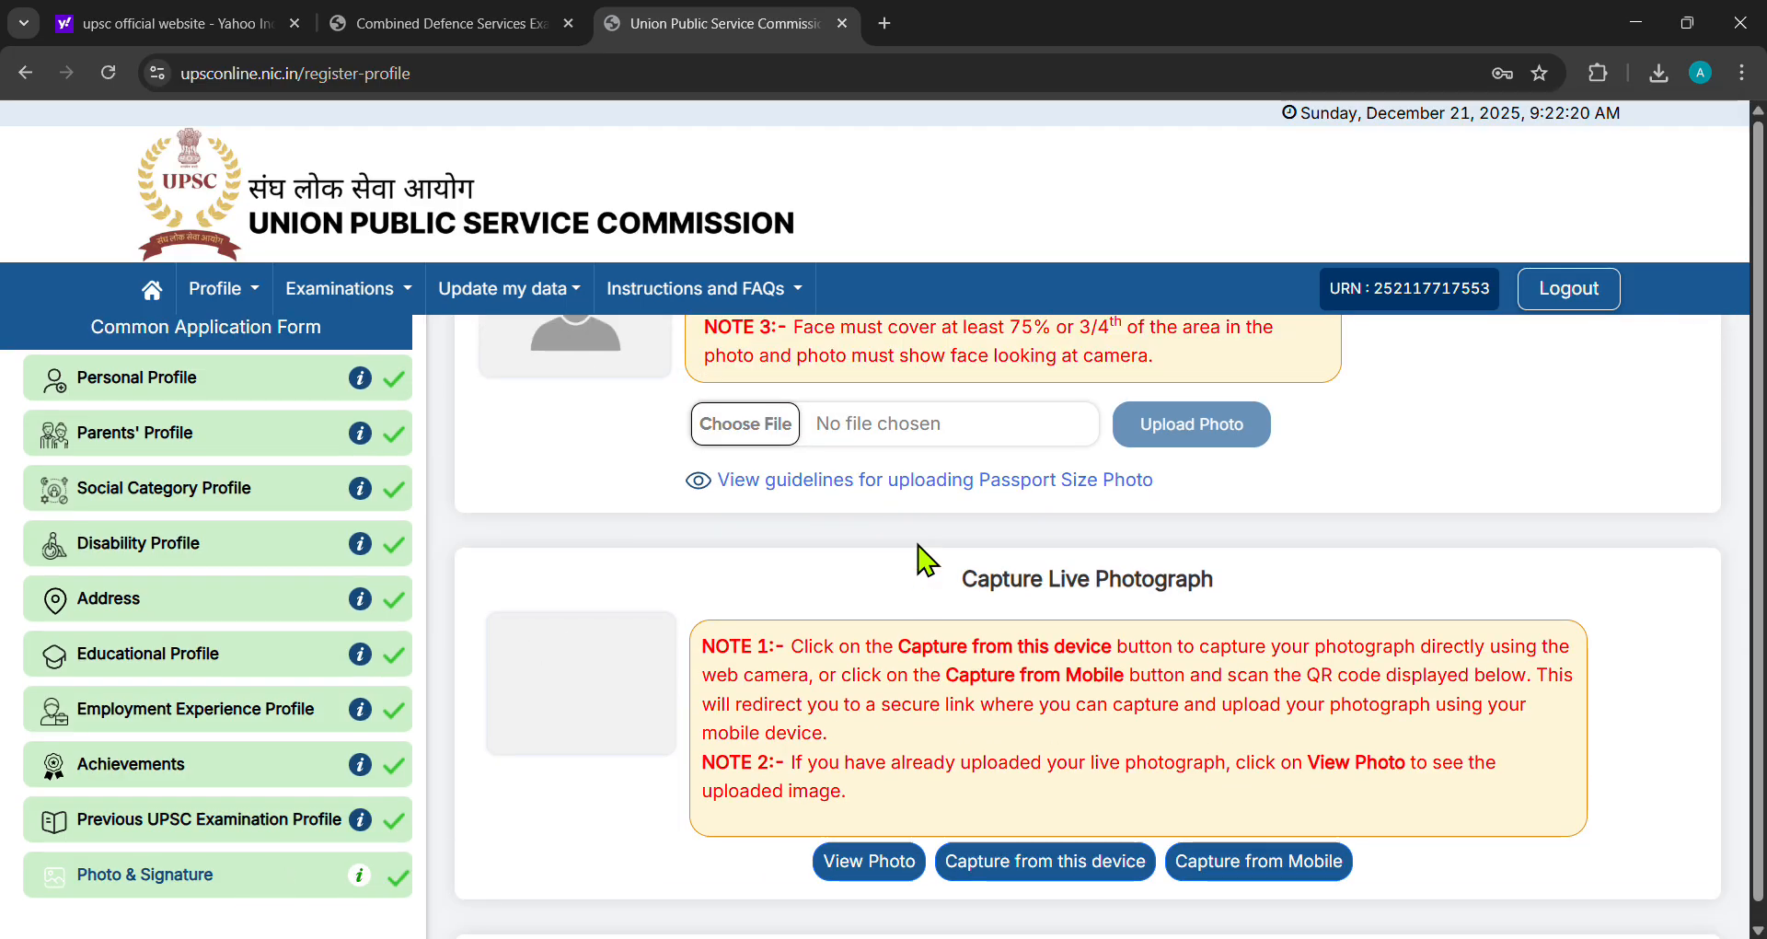
scroll(920, 560, "up", 3)
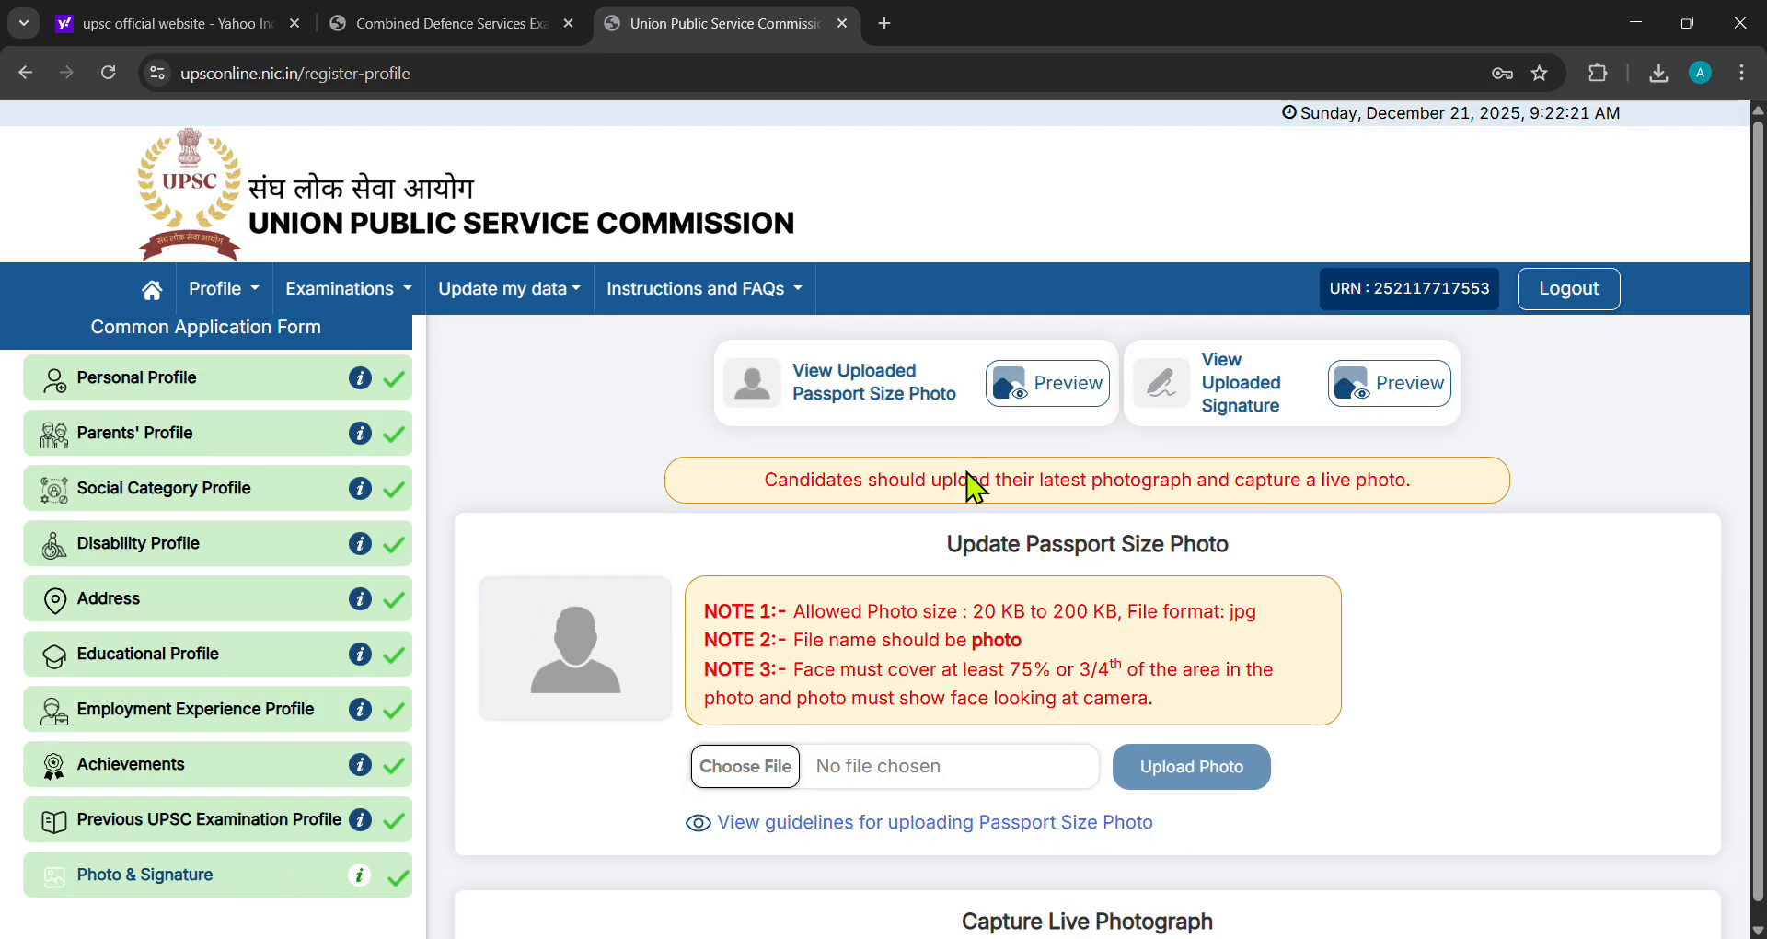
left_click(1024, 413)
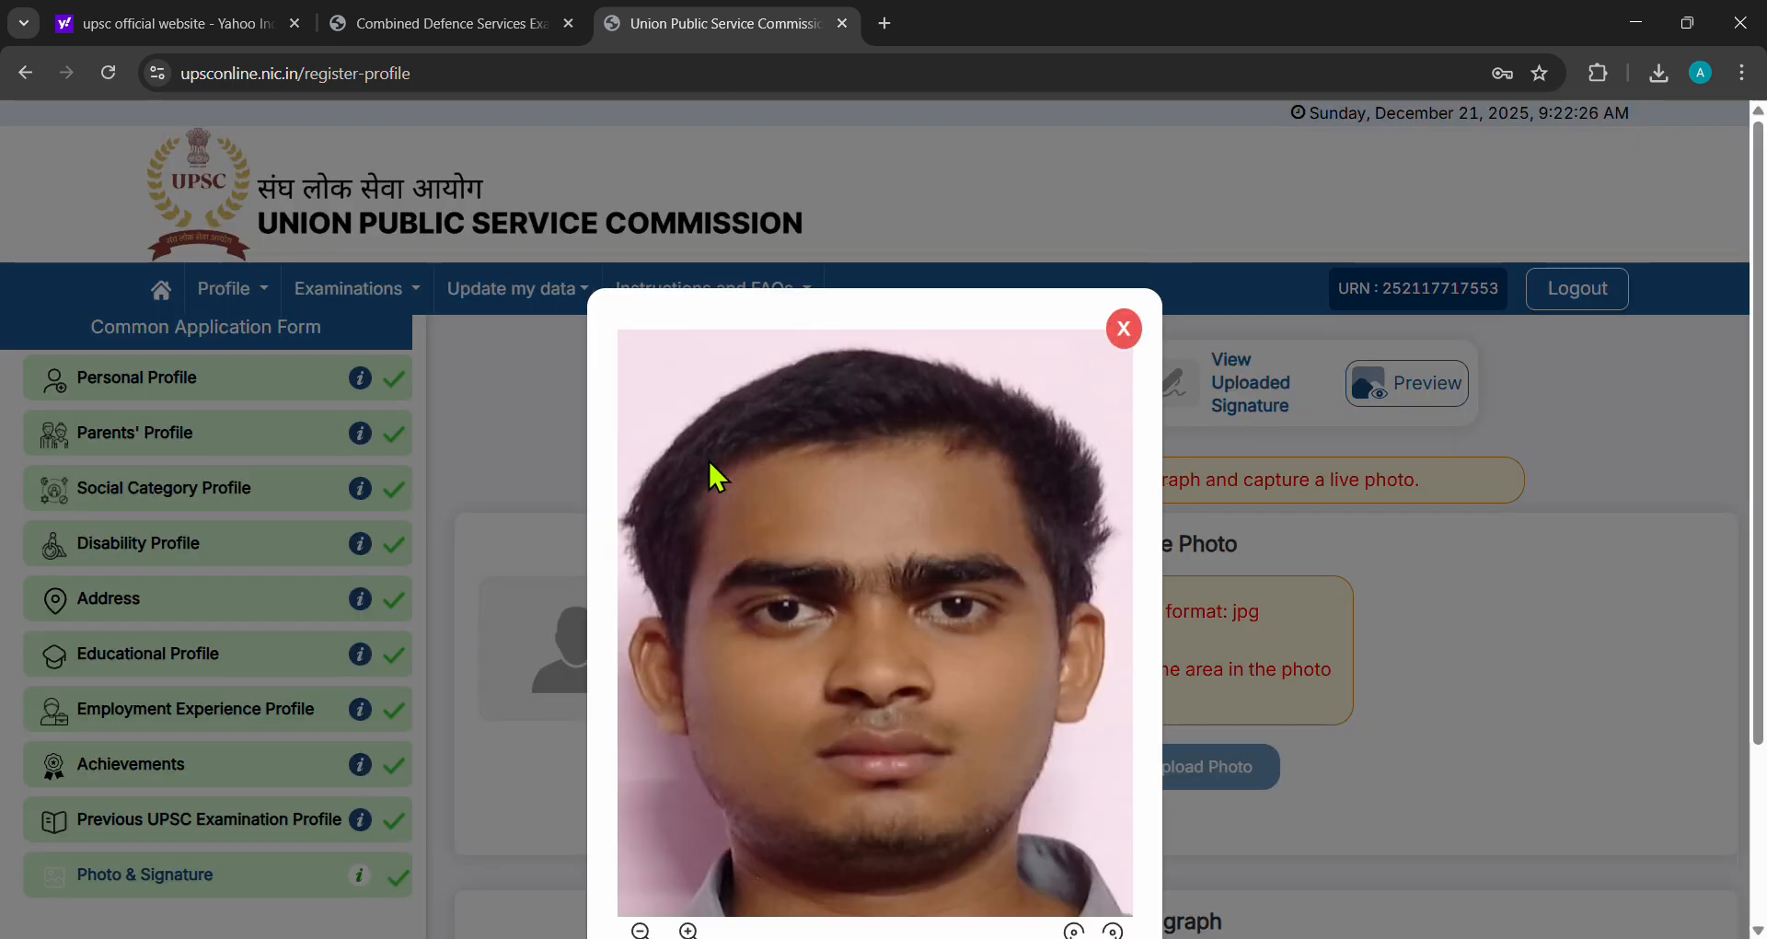
scroll(708, 459, "down", 4)
scroll(708, 459, "up", 2)
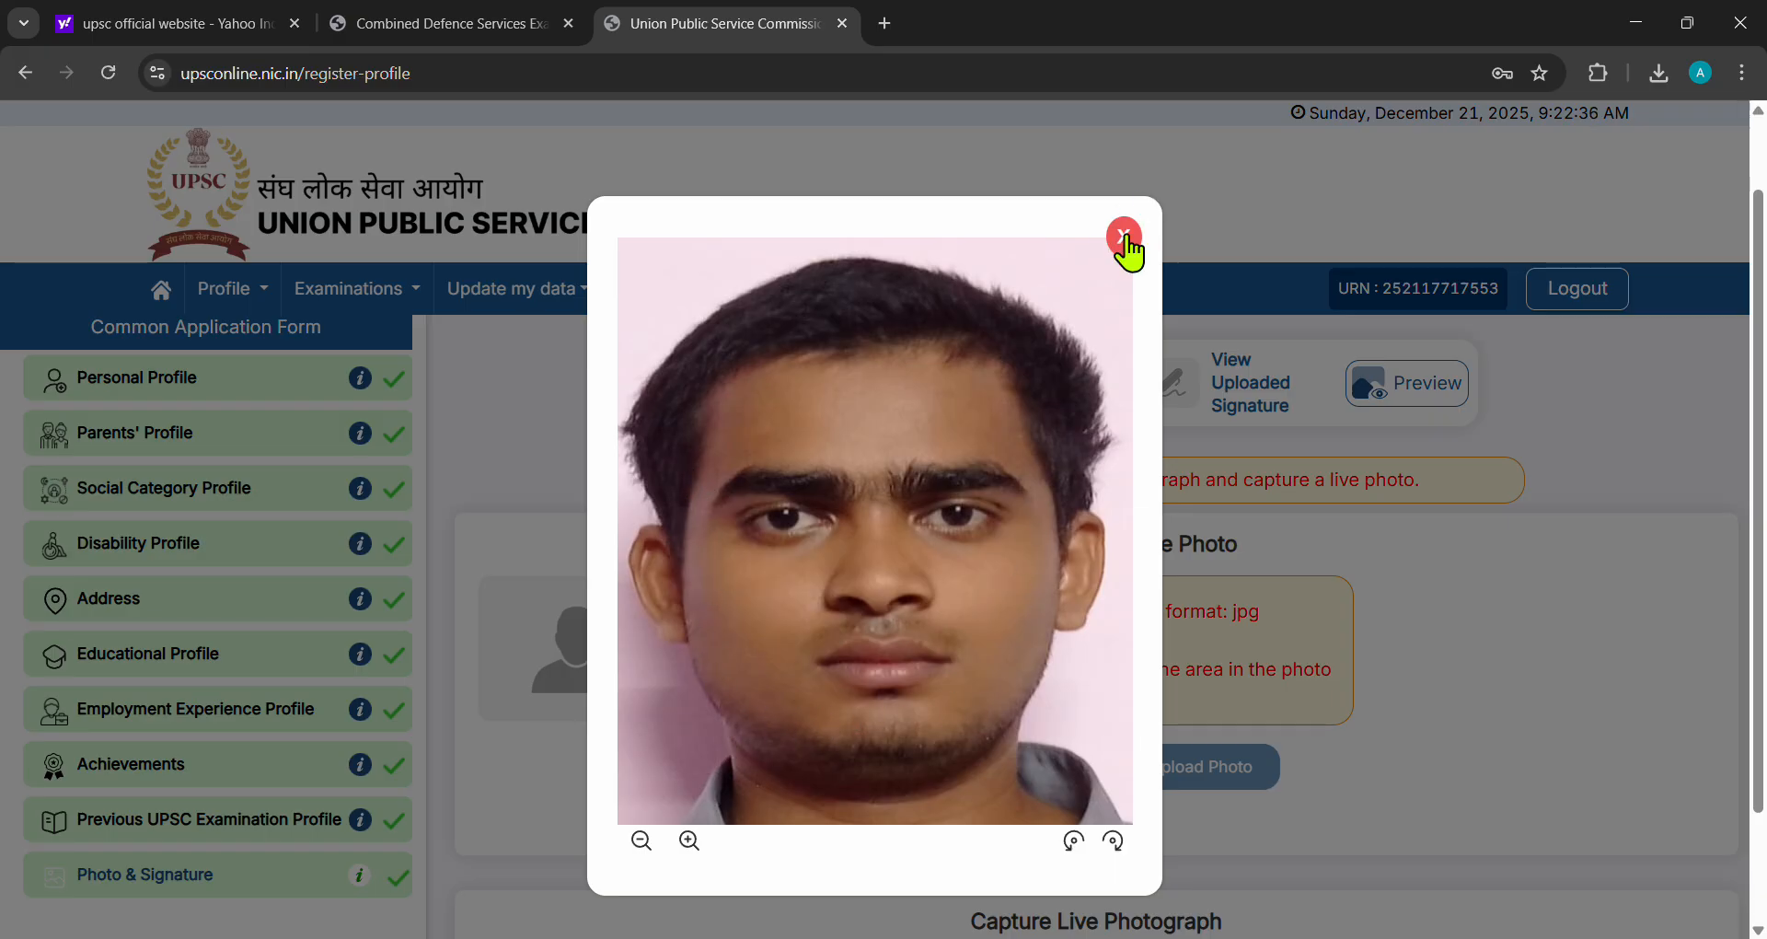
left_click(1123, 237)
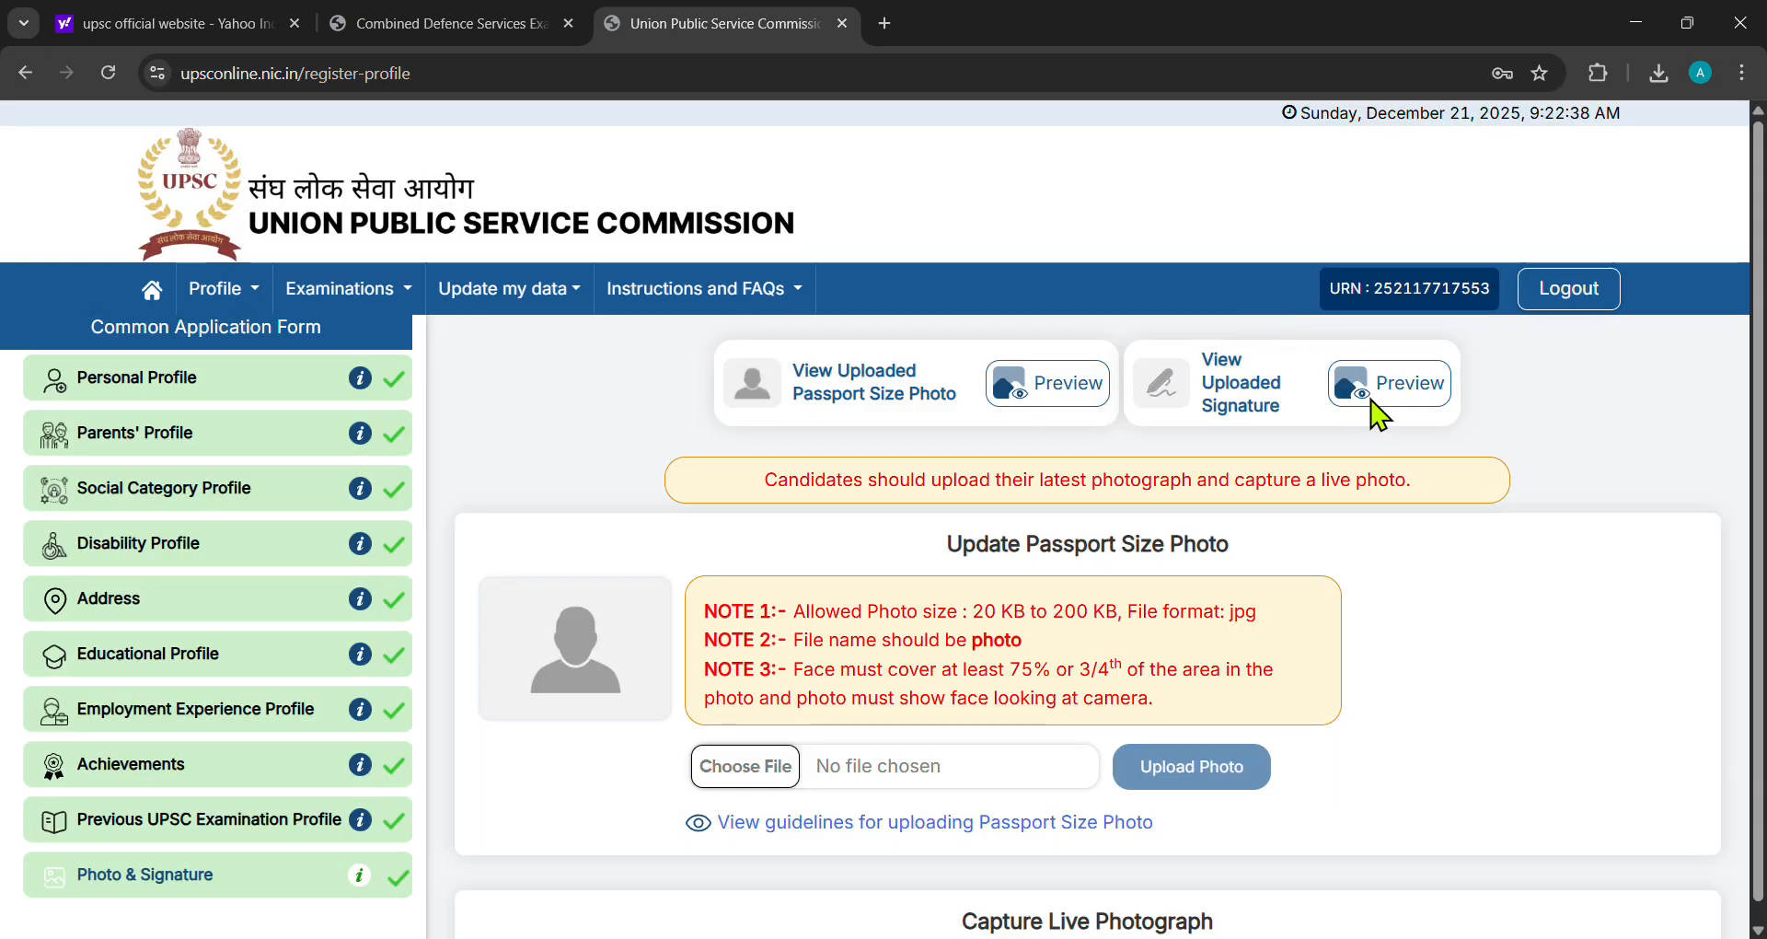
Preview and close the uploaded signature, and check the live photograph and signature update requirements
left_click(1371, 395)
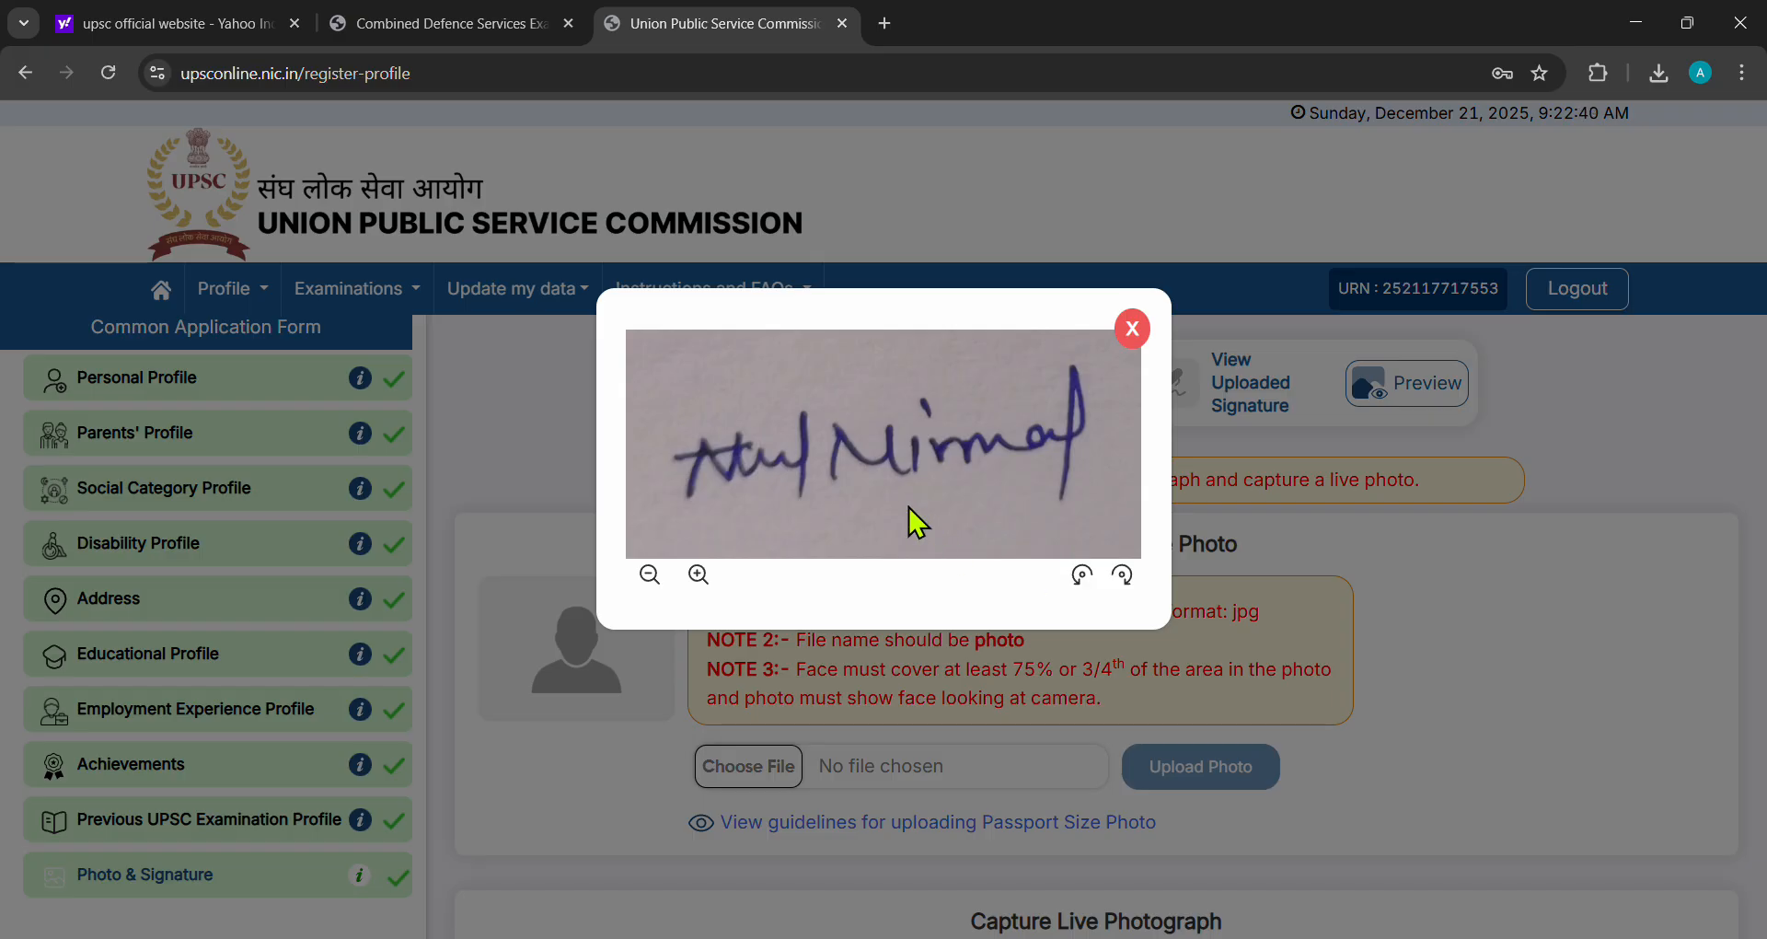
left_click(1130, 331)
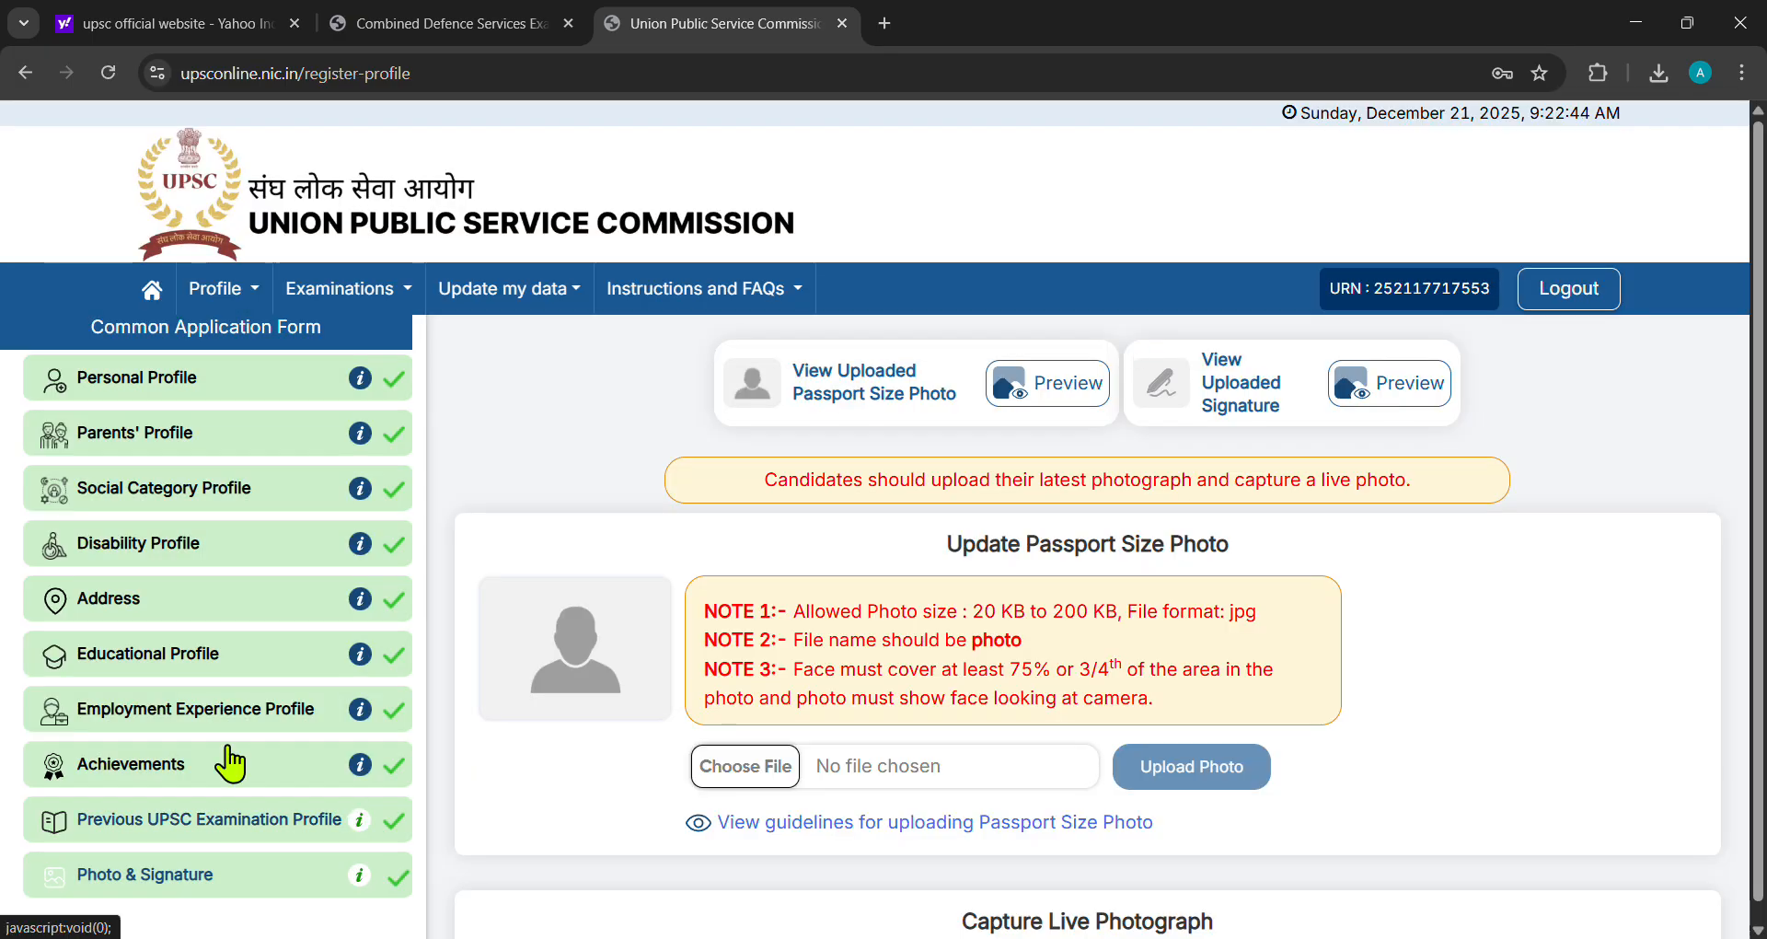
scroll(874, 686, "down", 3)
scroll(924, 681, "down", 4)
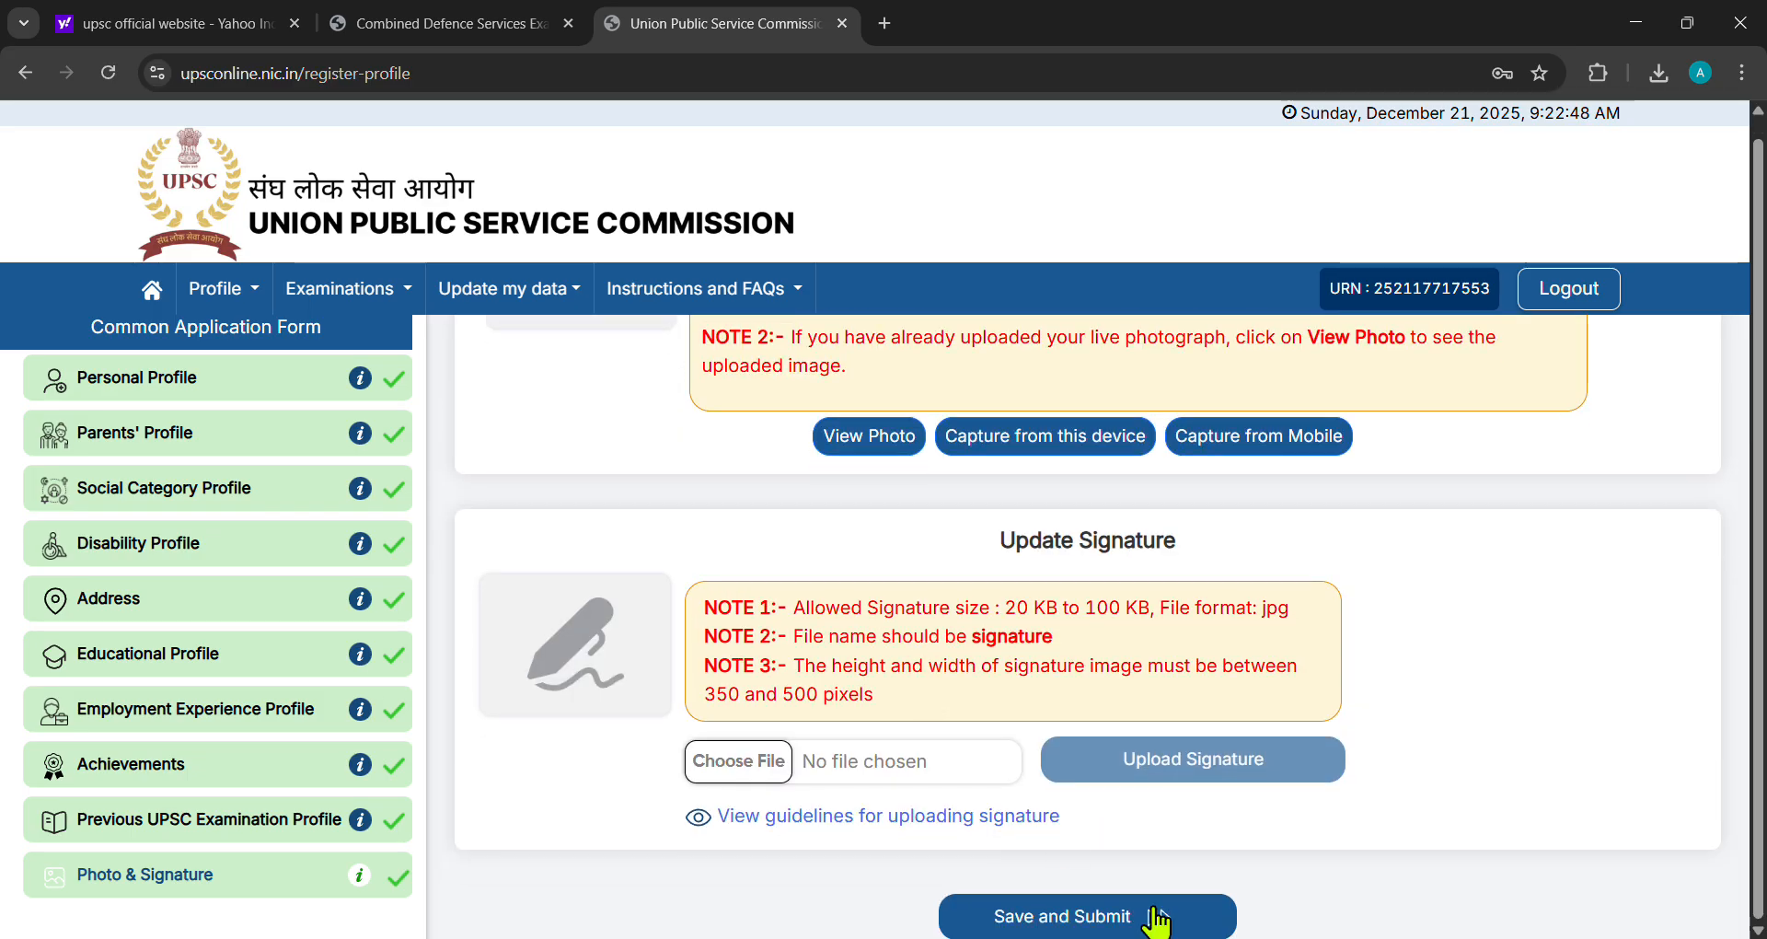
scroll(217, 433, "up", 1)
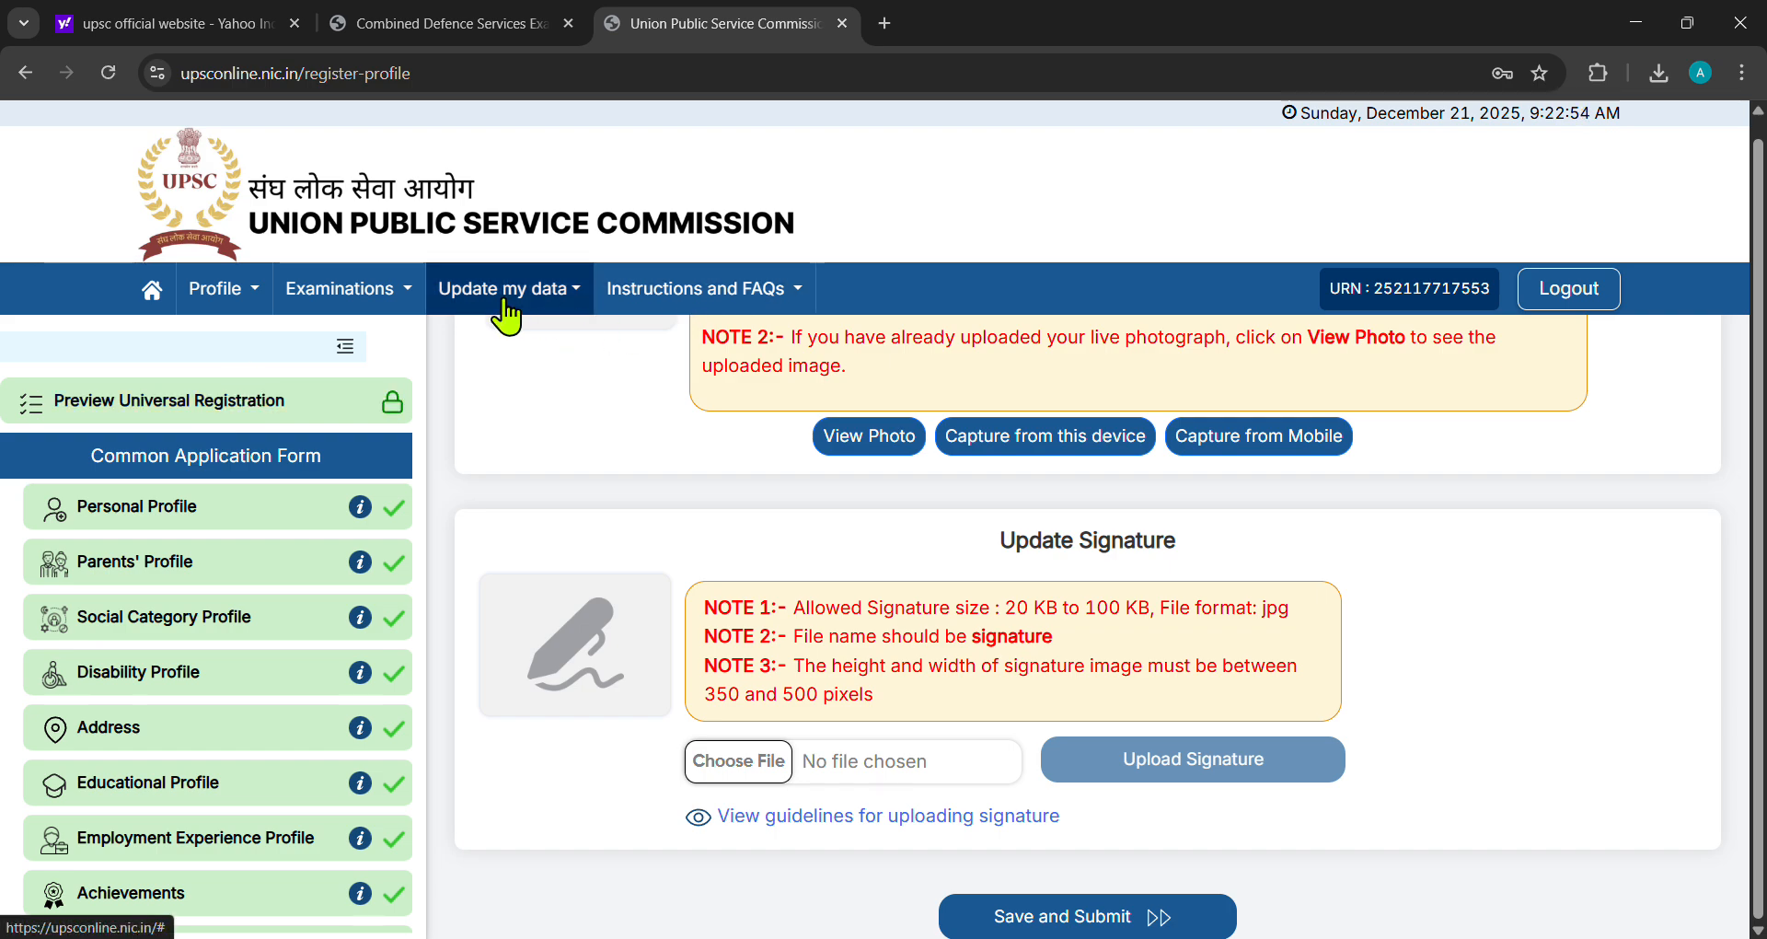
Return to the portal's home page and open the list of examinations available for application
left_click(154, 296)
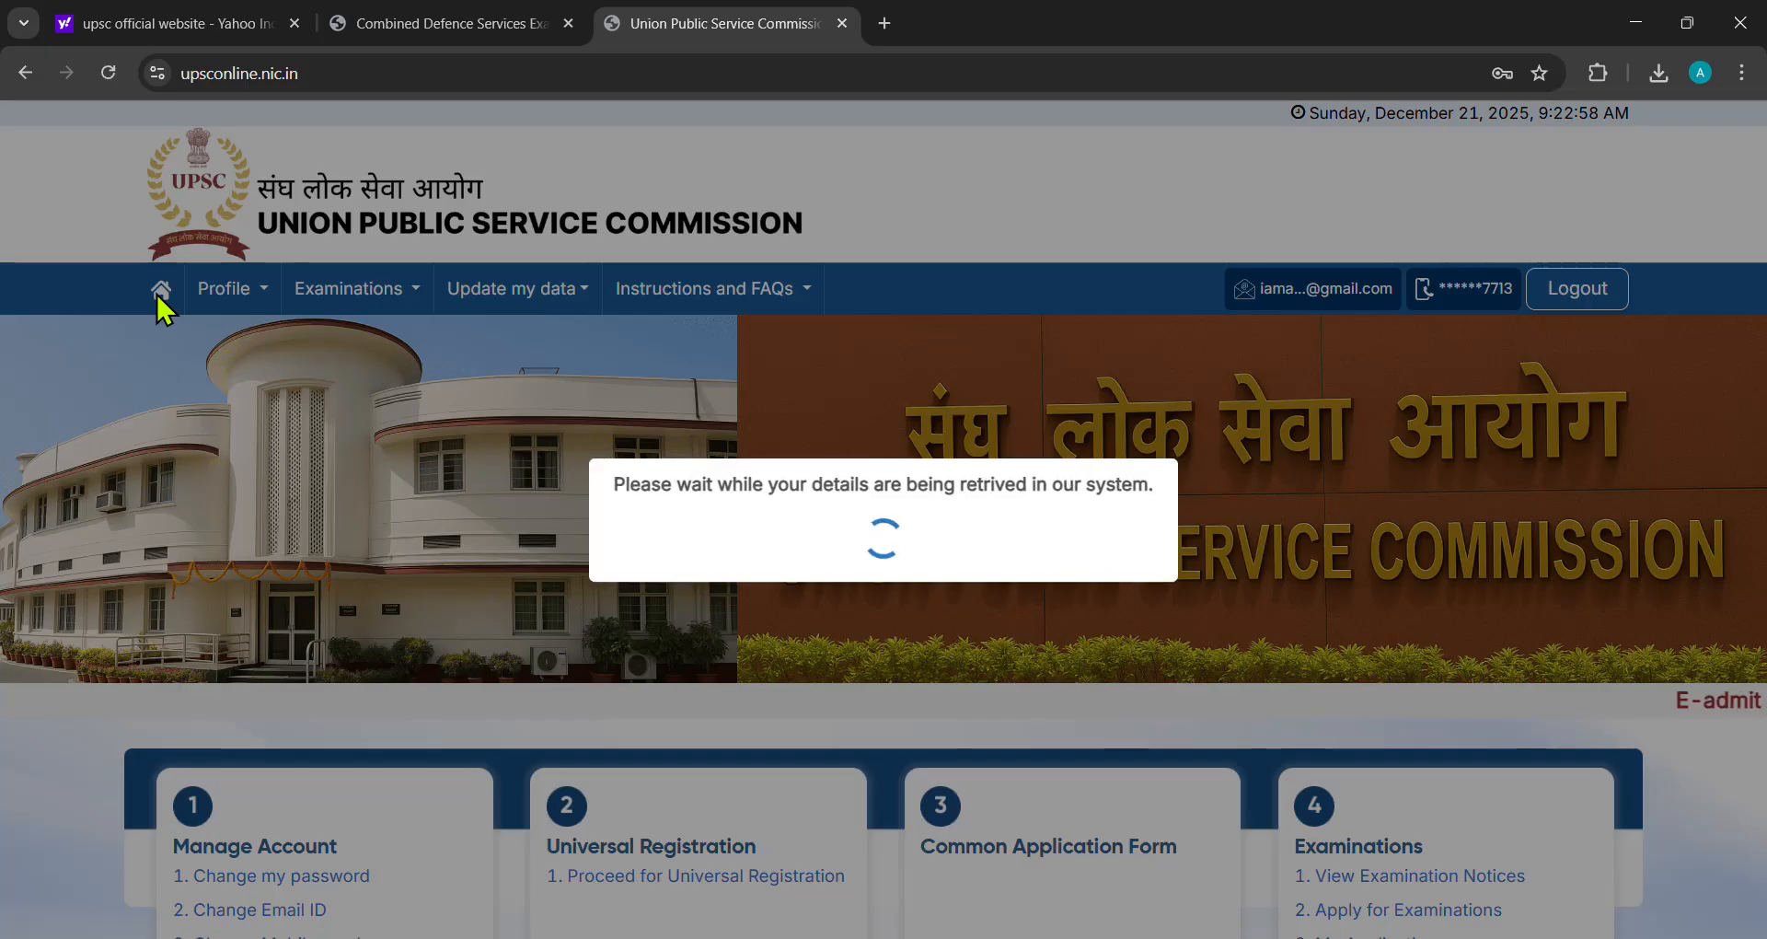
scroll(683, 441, "down", 2)
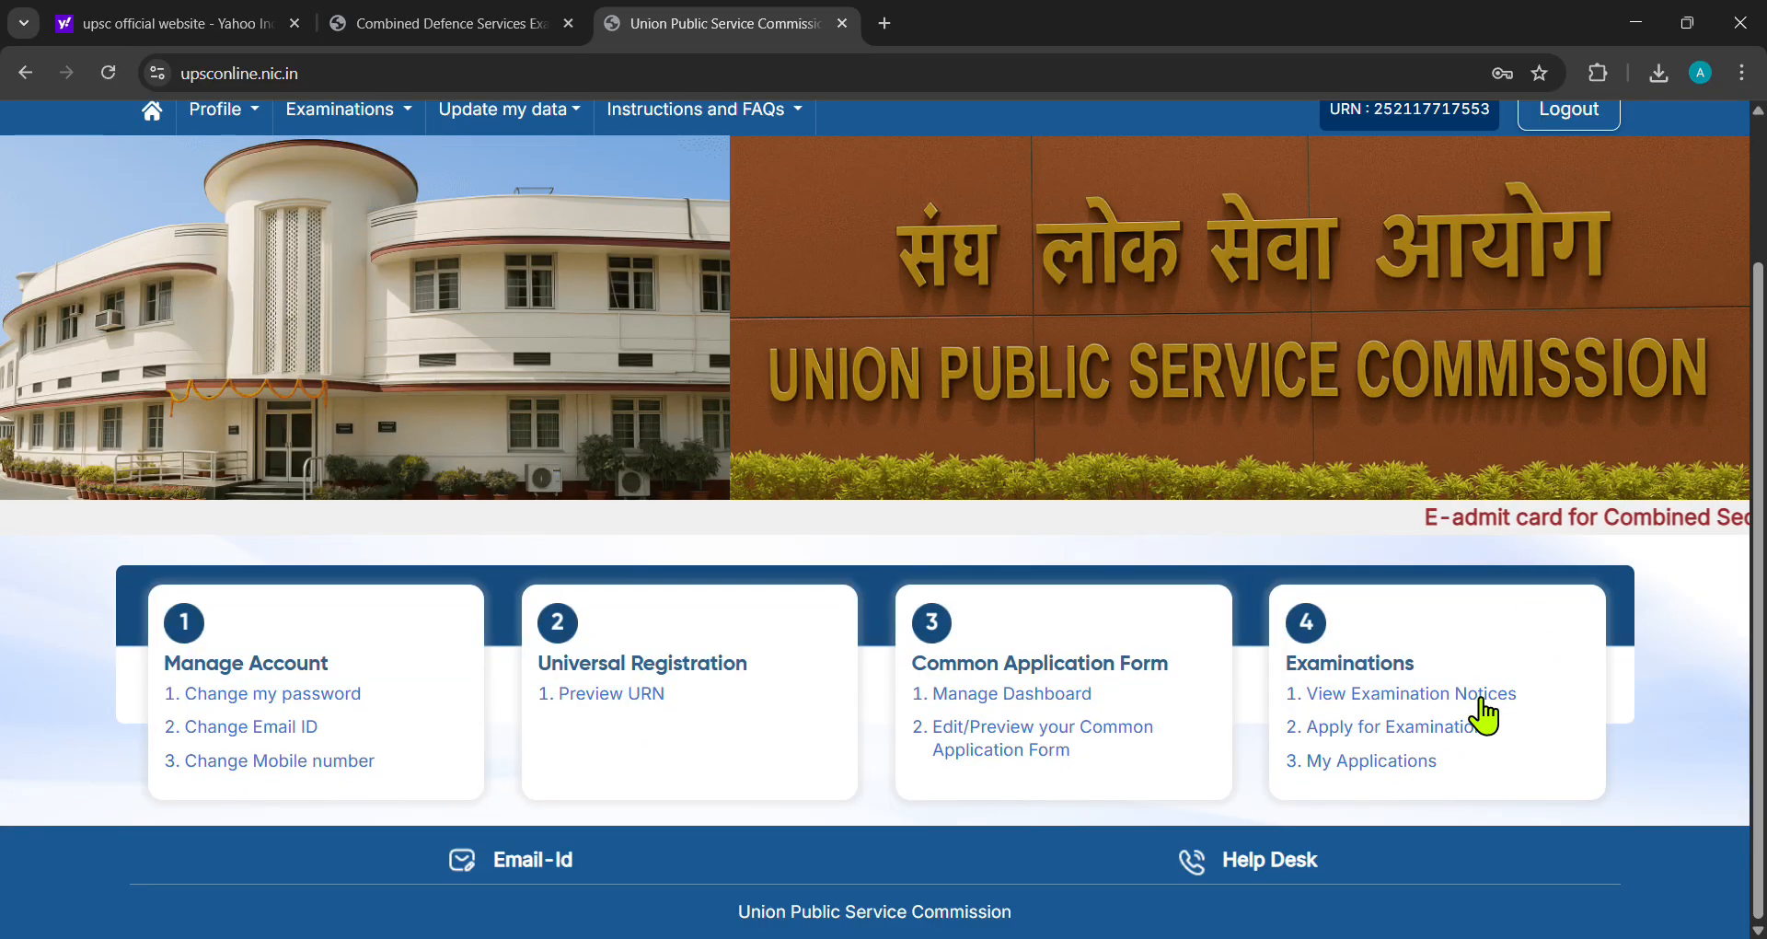
left_click(1423, 741)
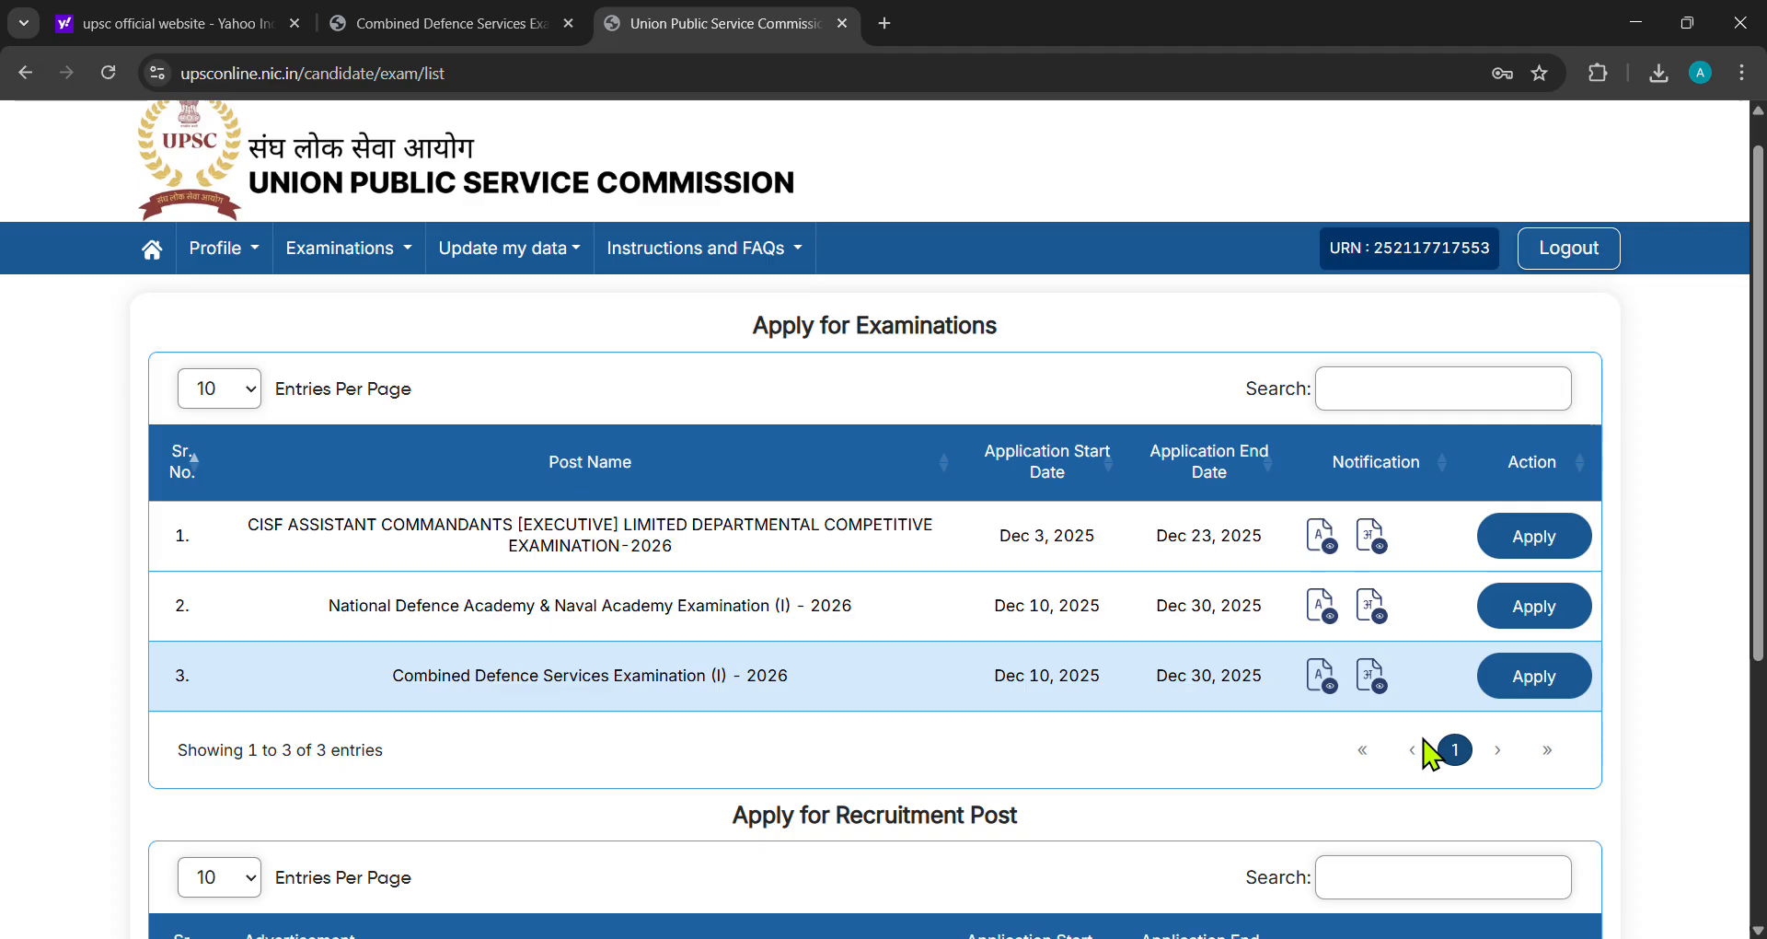
scroll(1429, 753, "down", 1)
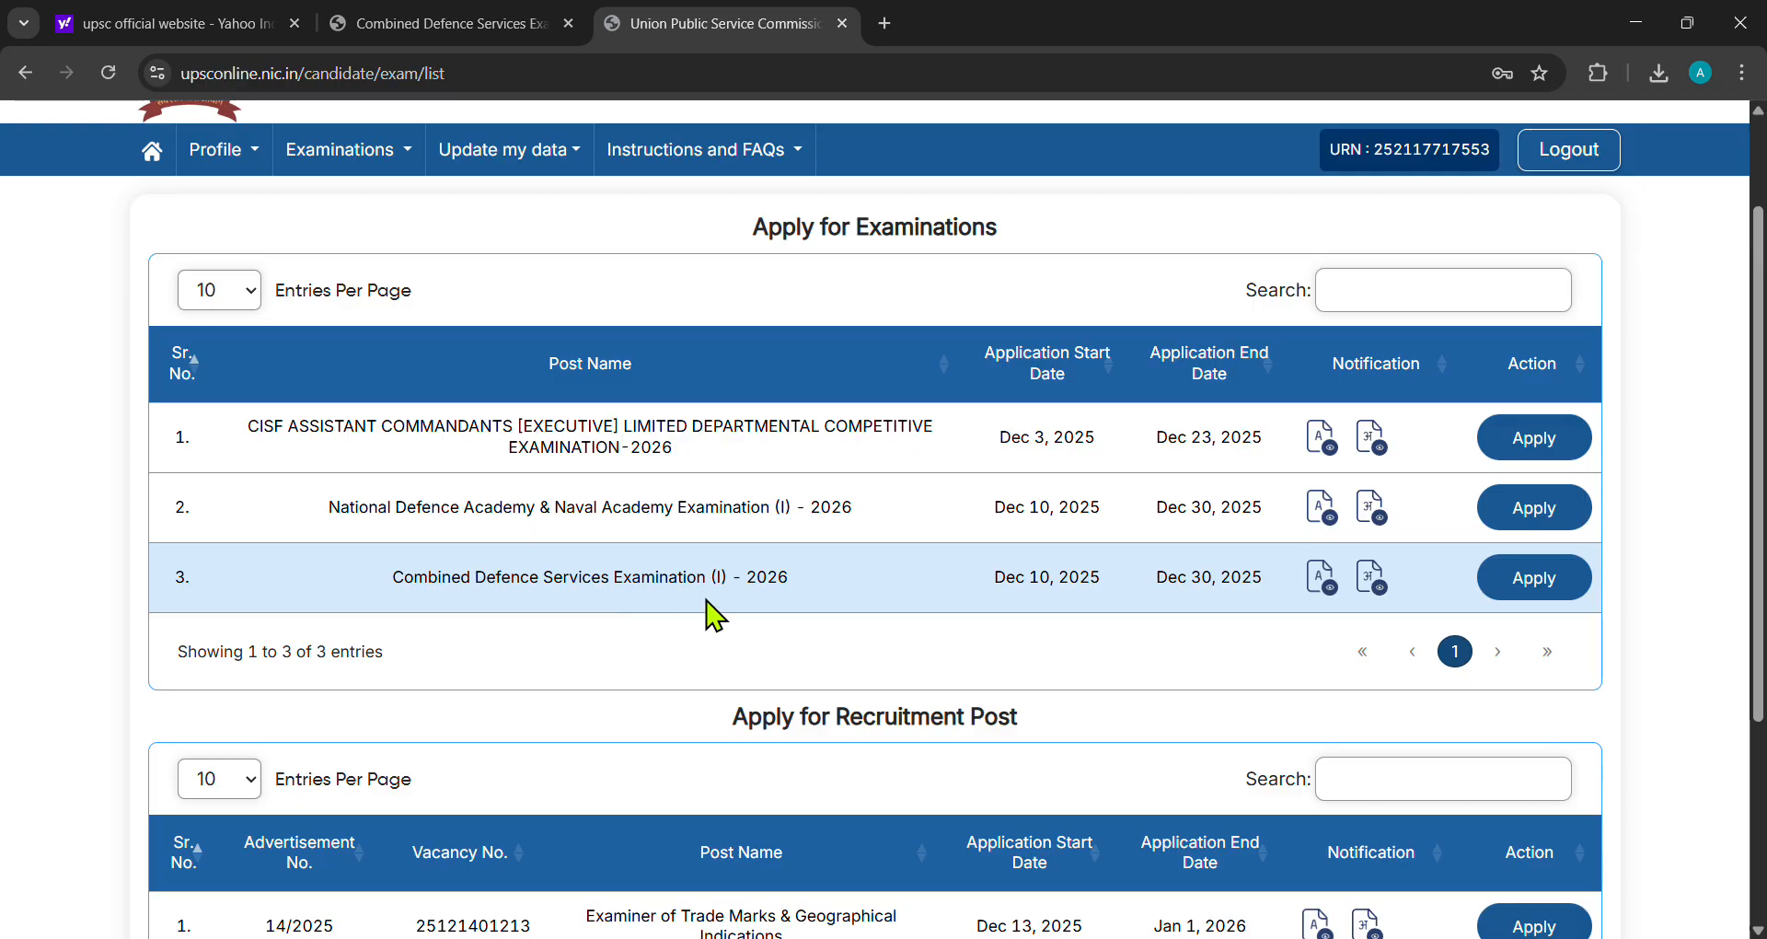
Apply for the Combined Defence Services Examination (I) - 2026, confirming the instructions have been read and understood
left_click(1537, 576)
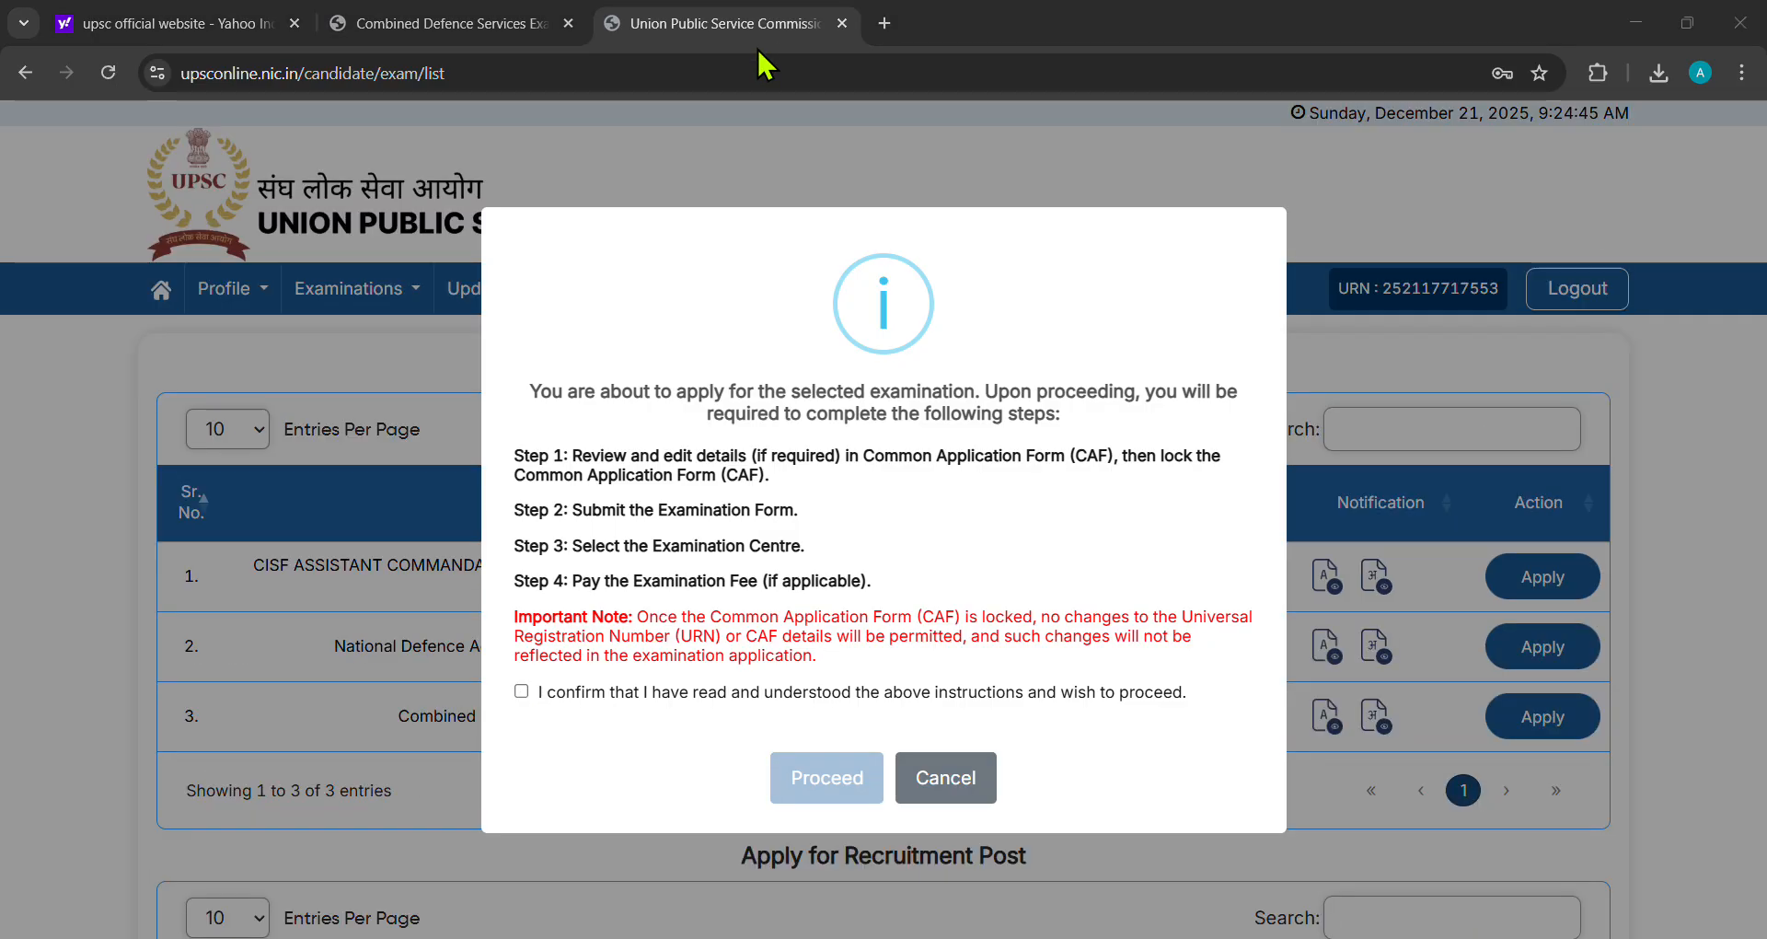
left_click(520, 691)
left_click(799, 779)
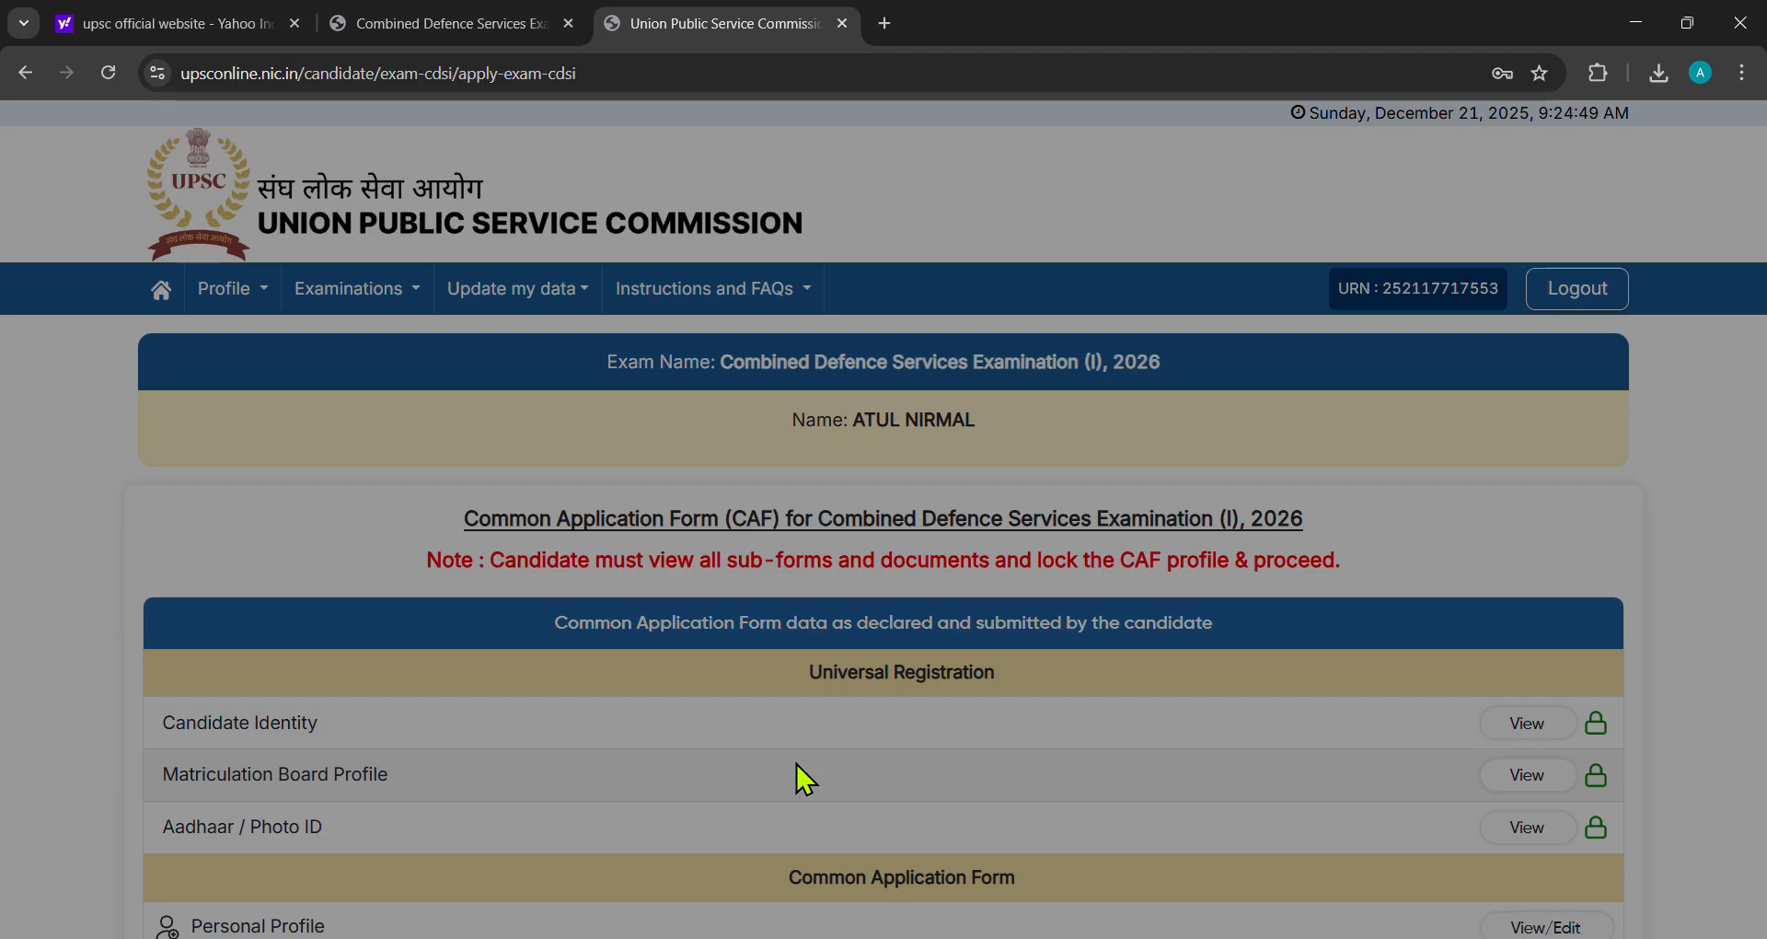
View the Common Application Form's sub-forms, photos and signature, and accept the declaration that all information has been reviewed and is correct
scroll(801, 778, "down", 3)
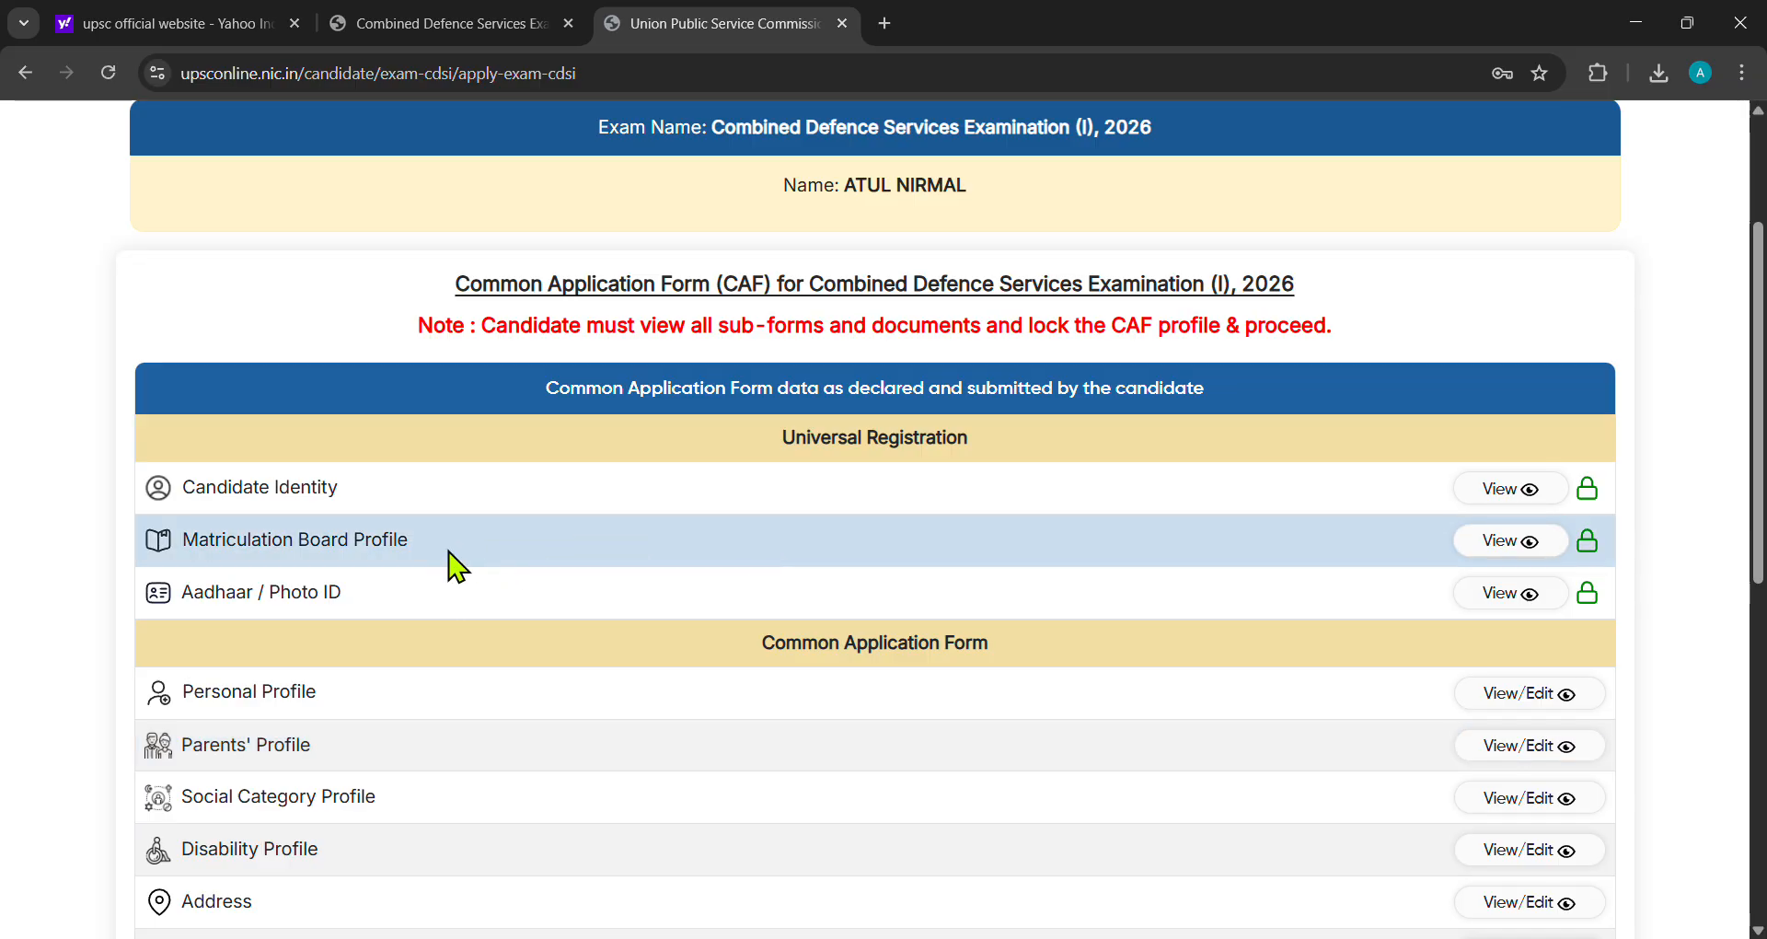
scroll(451, 563, "down", 1)
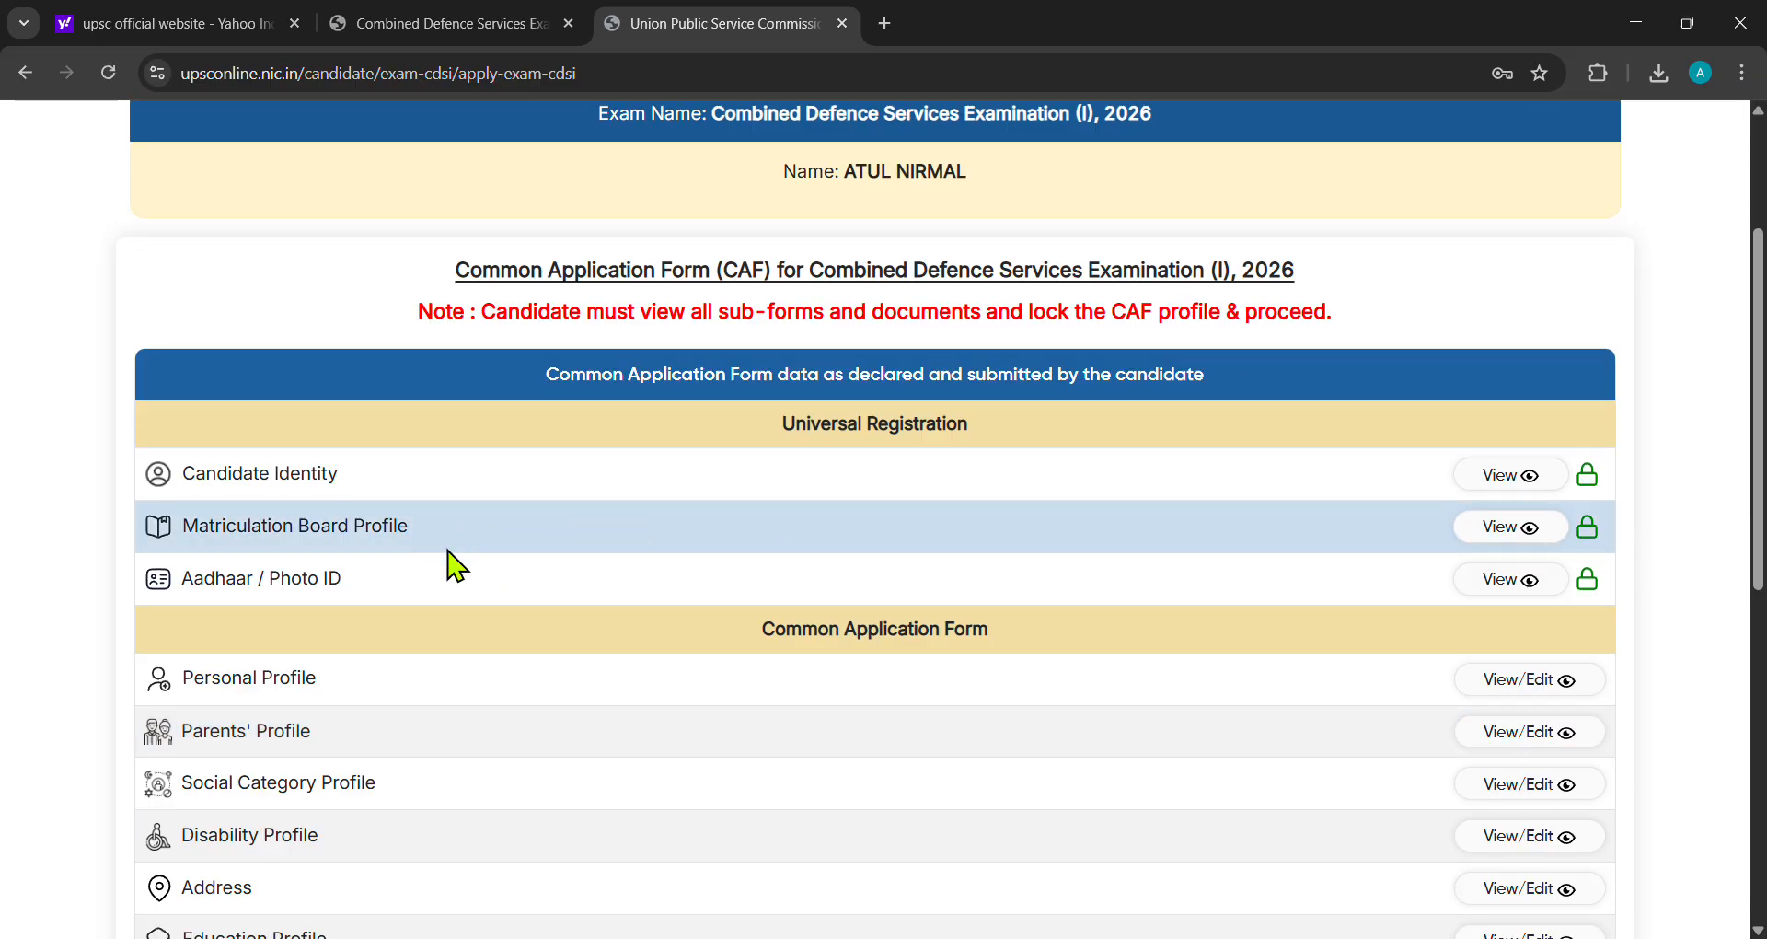
scroll(450, 563, "down", 8)
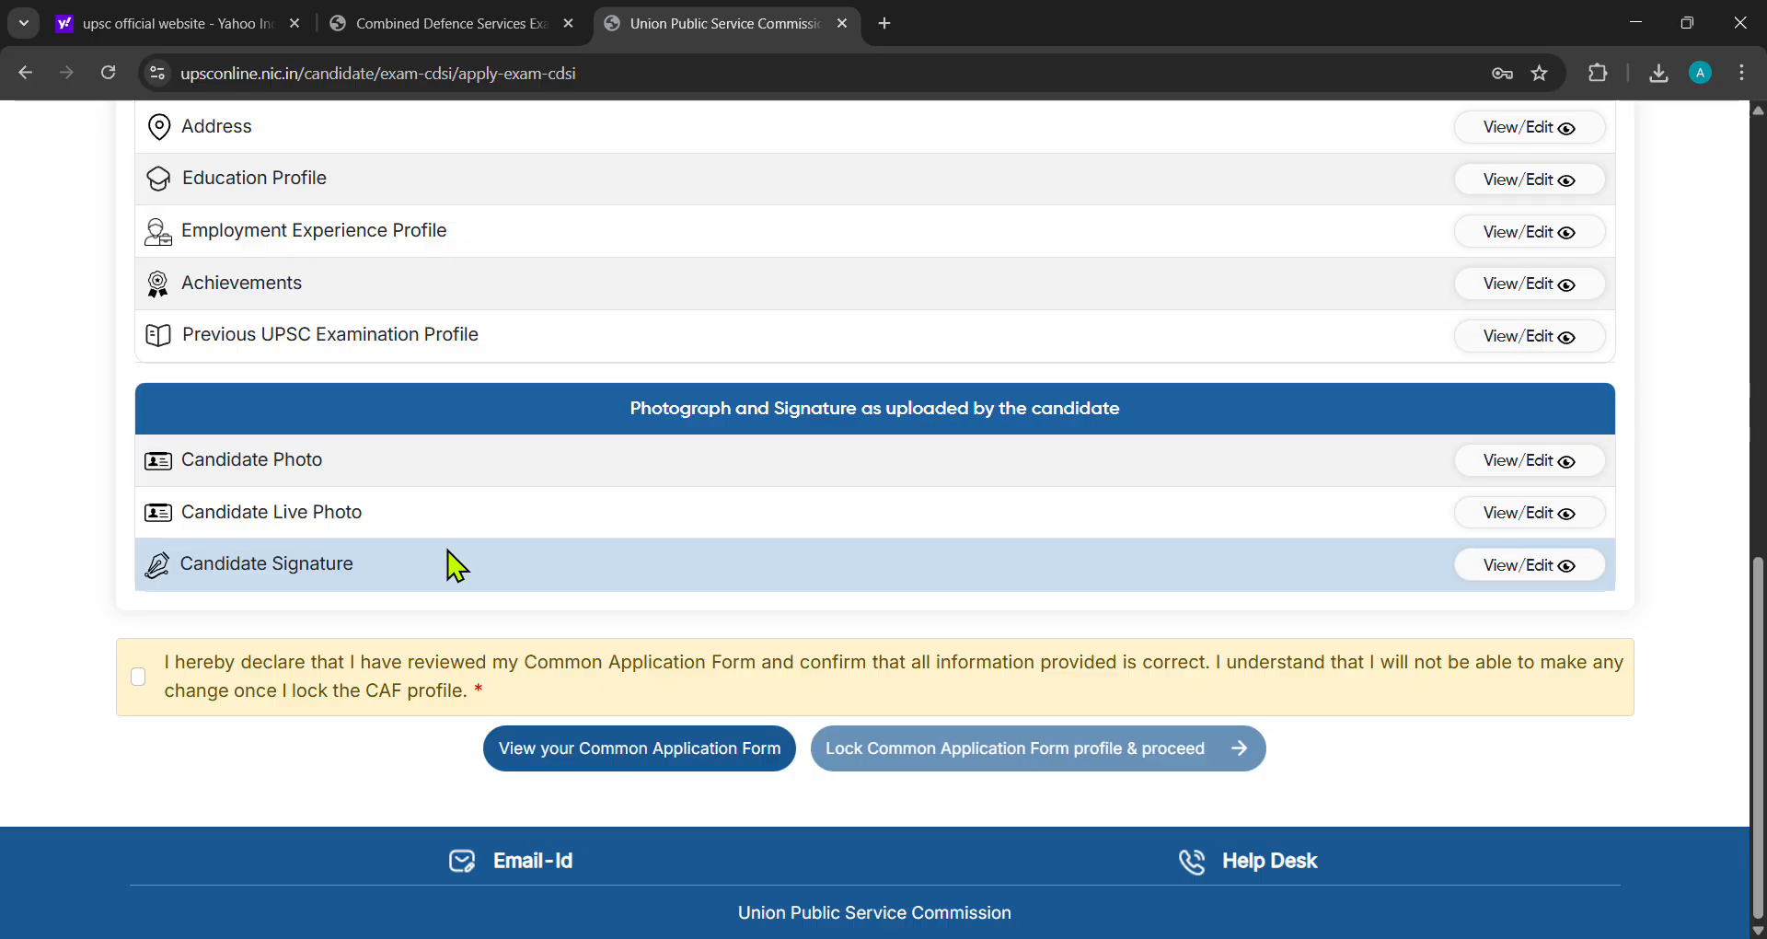
scroll(457, 563, "up", 3)
scroll(457, 563, "down", 3)
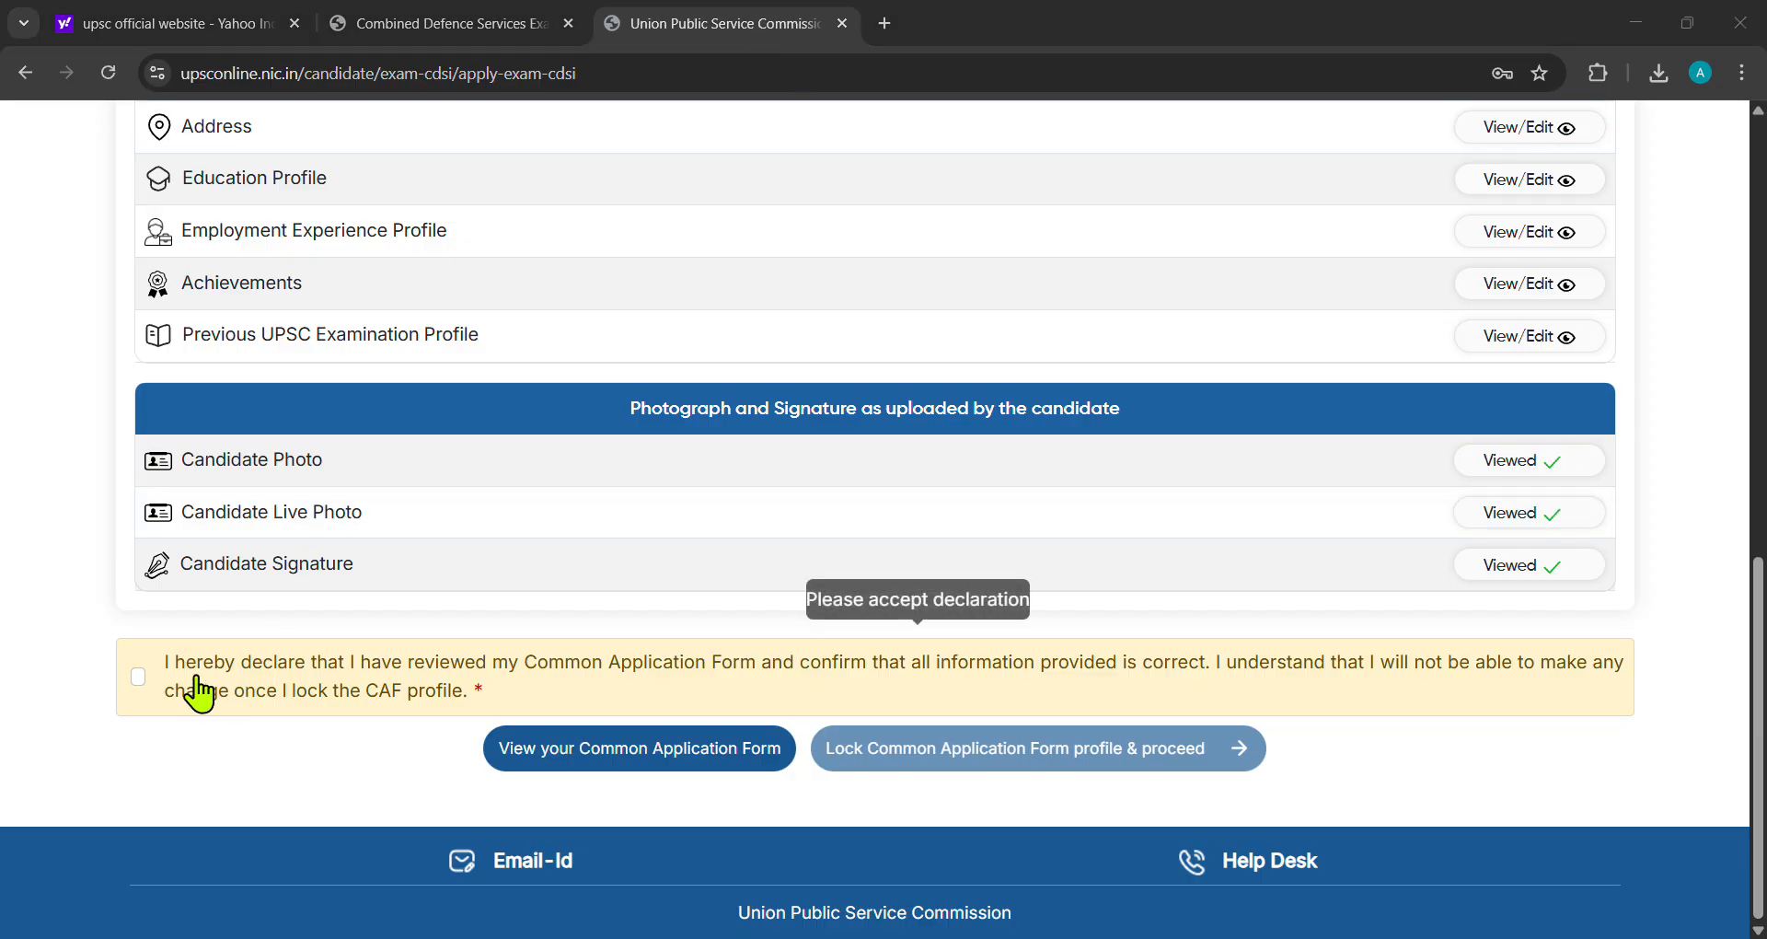
left_click(138, 679)
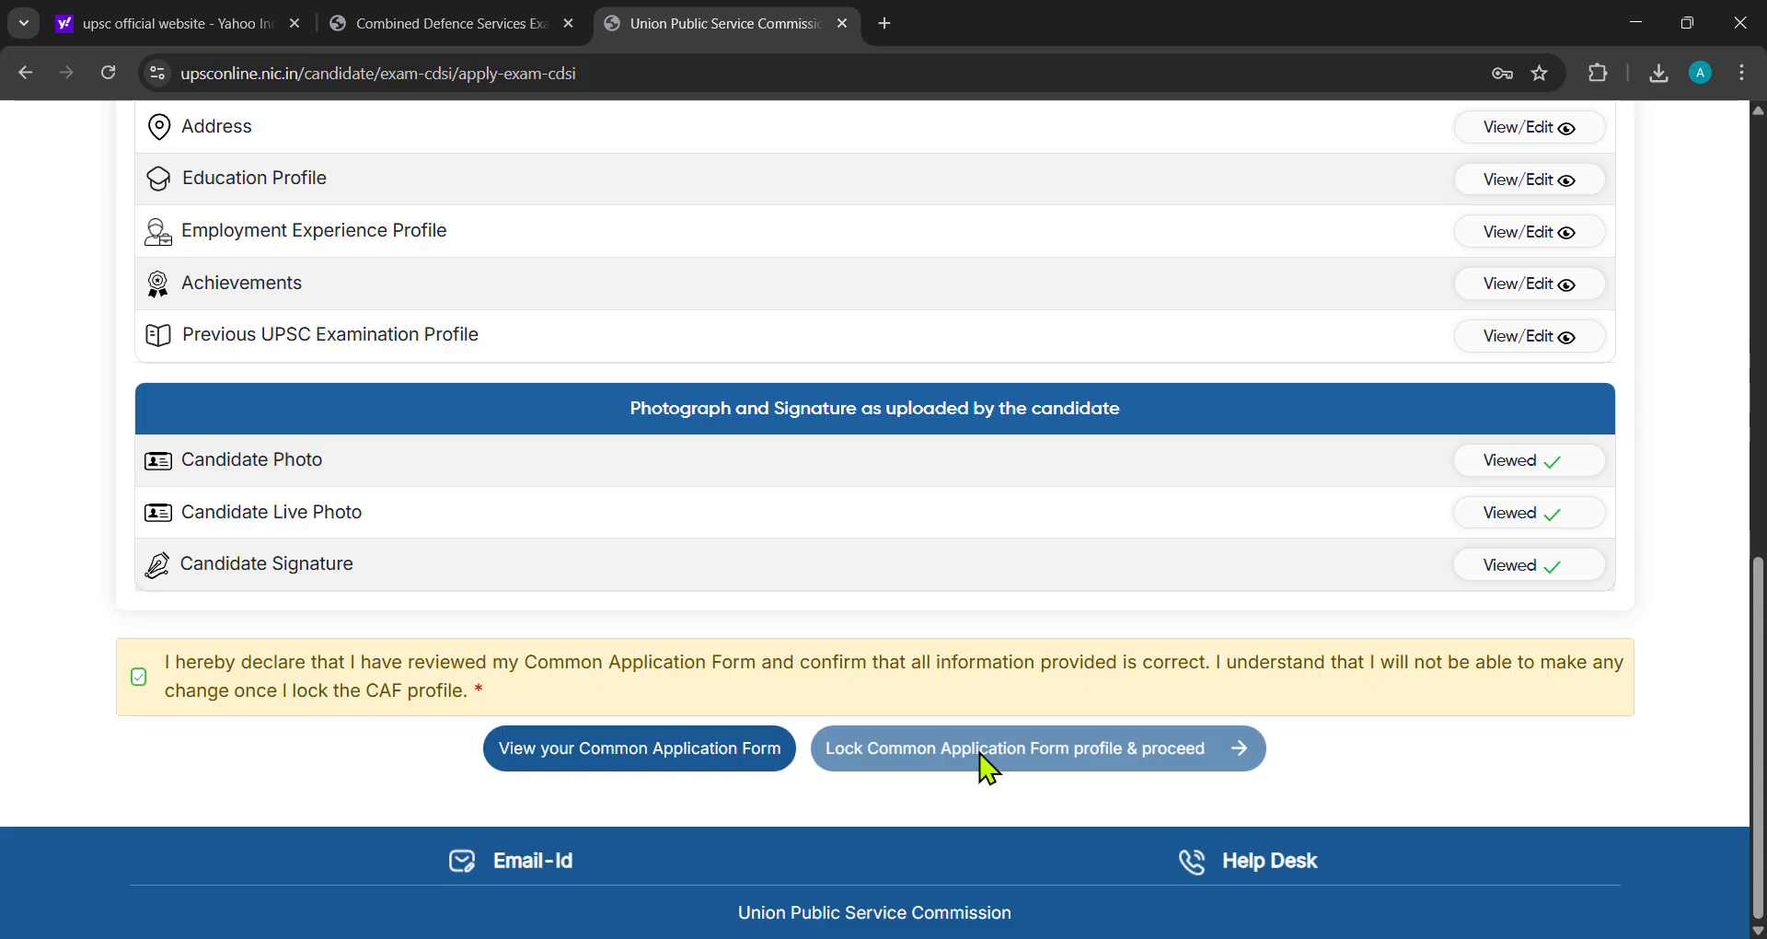
scroll(988, 767, "up", 1)
scroll(987, 767, "up", 3)
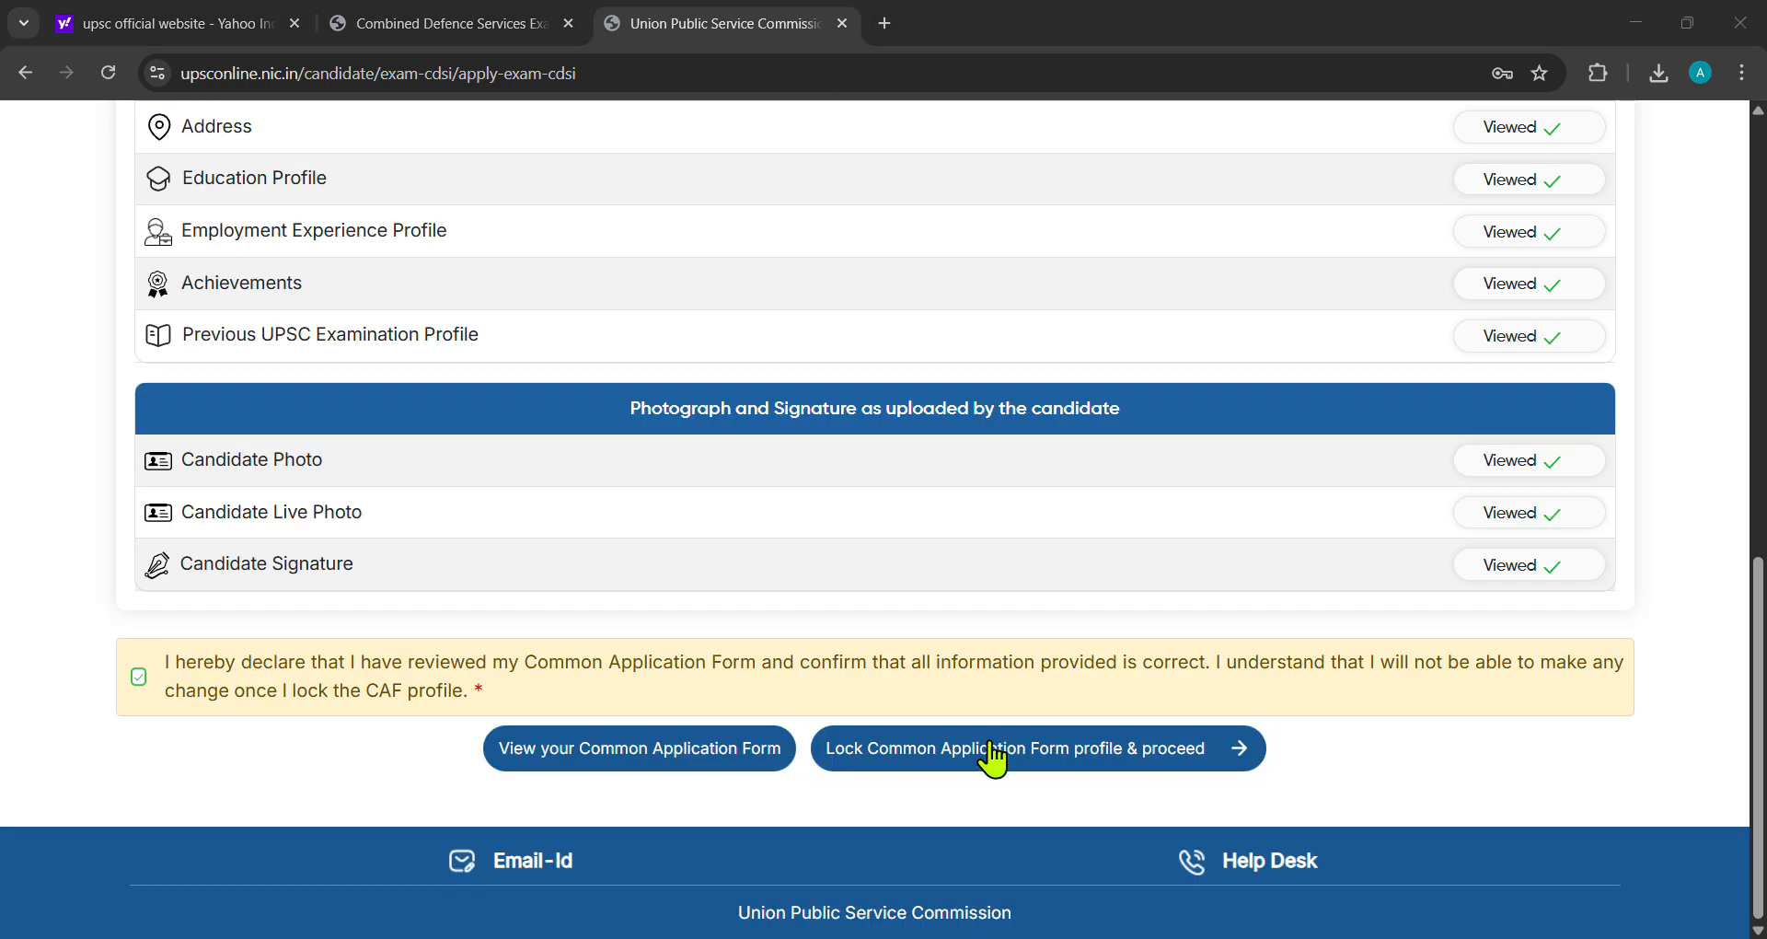
Try to lock the Common Application Form profile, dismiss the live photo warning and go to the Photo & Signature section
left_click(991, 747)
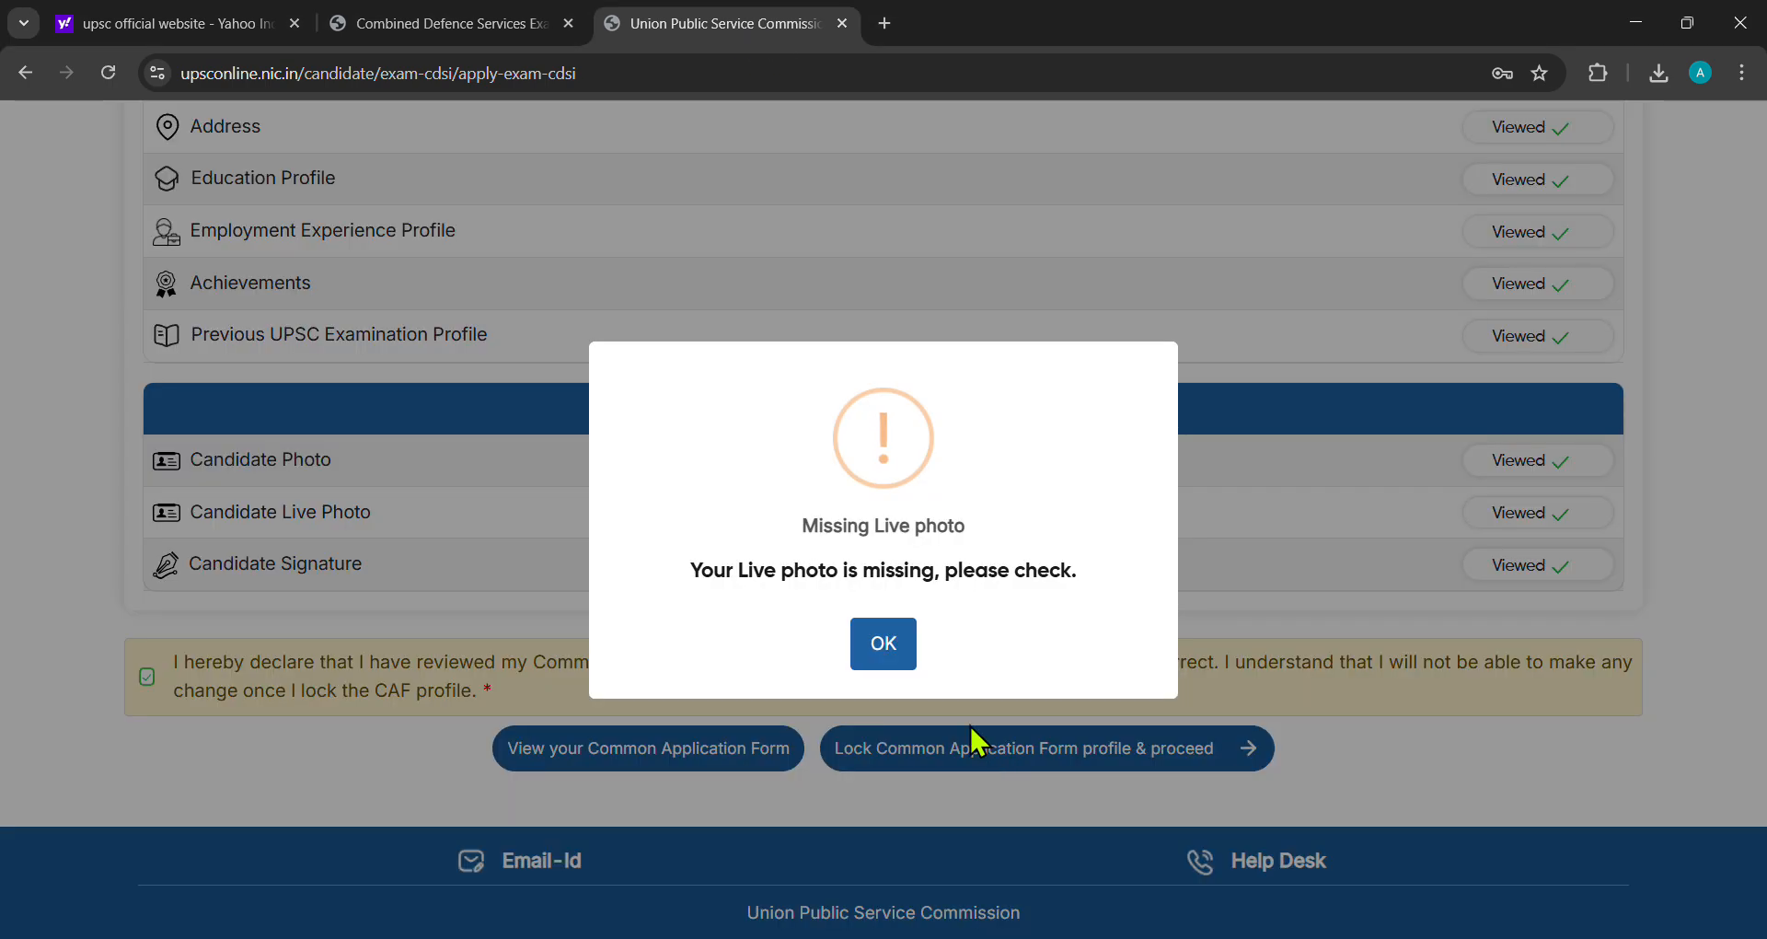
left_click(881, 660)
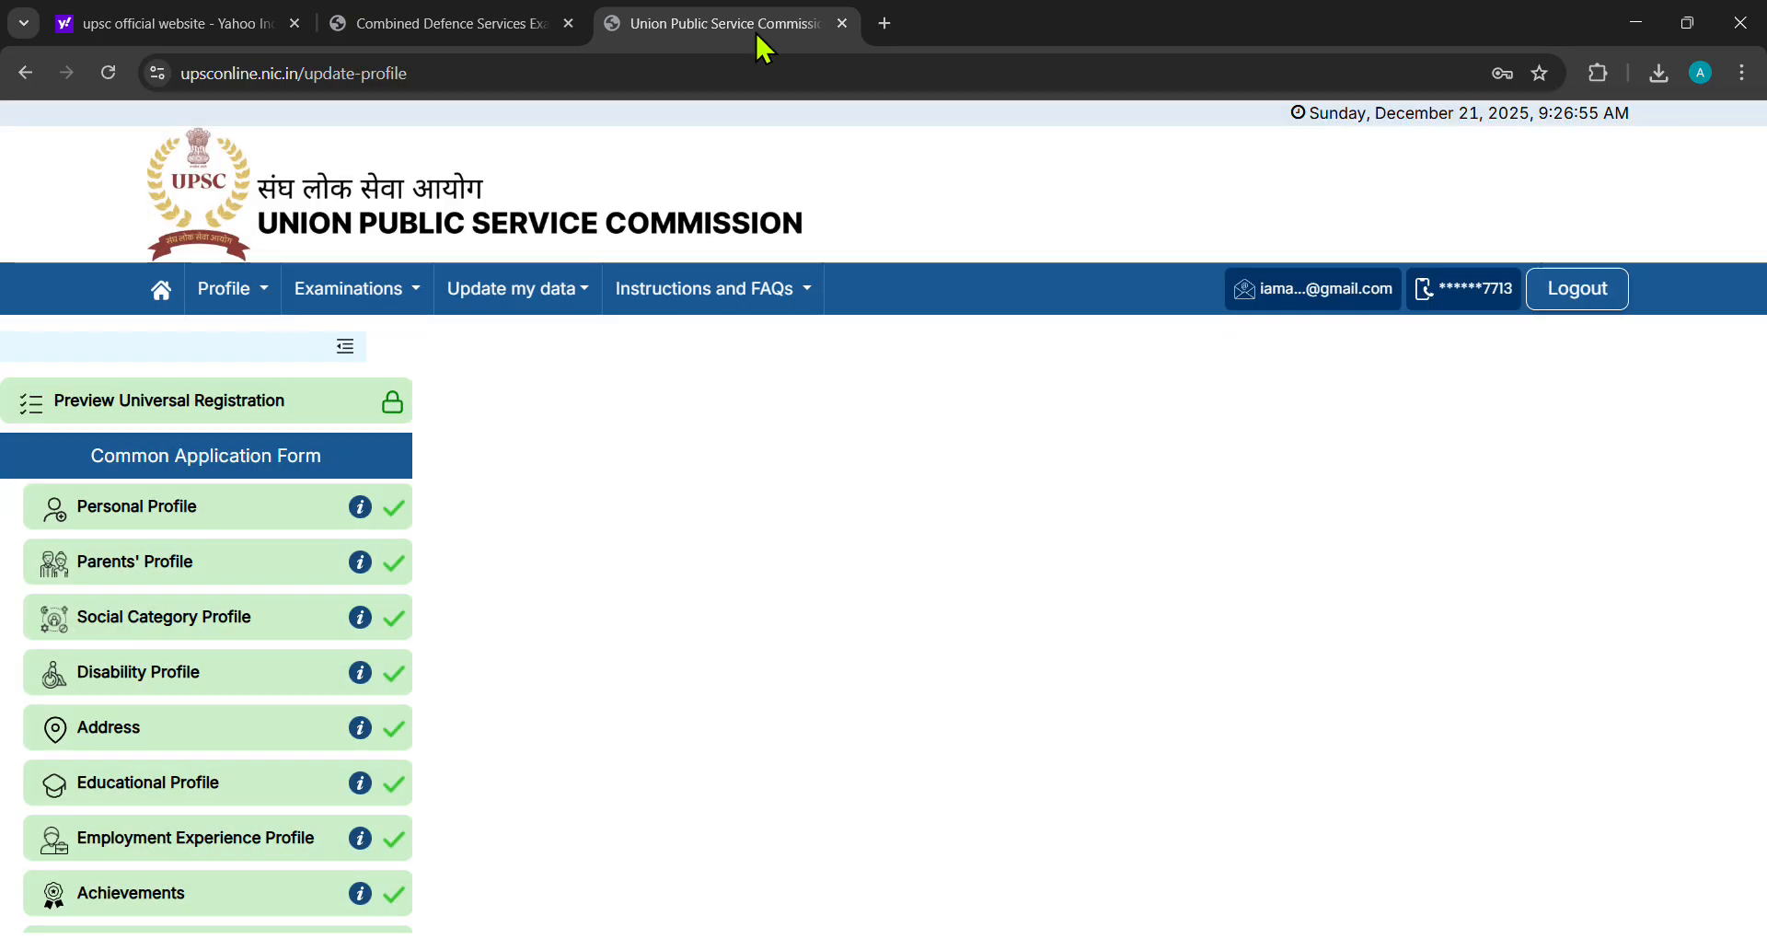
scroll(164, 683, "down", 2)
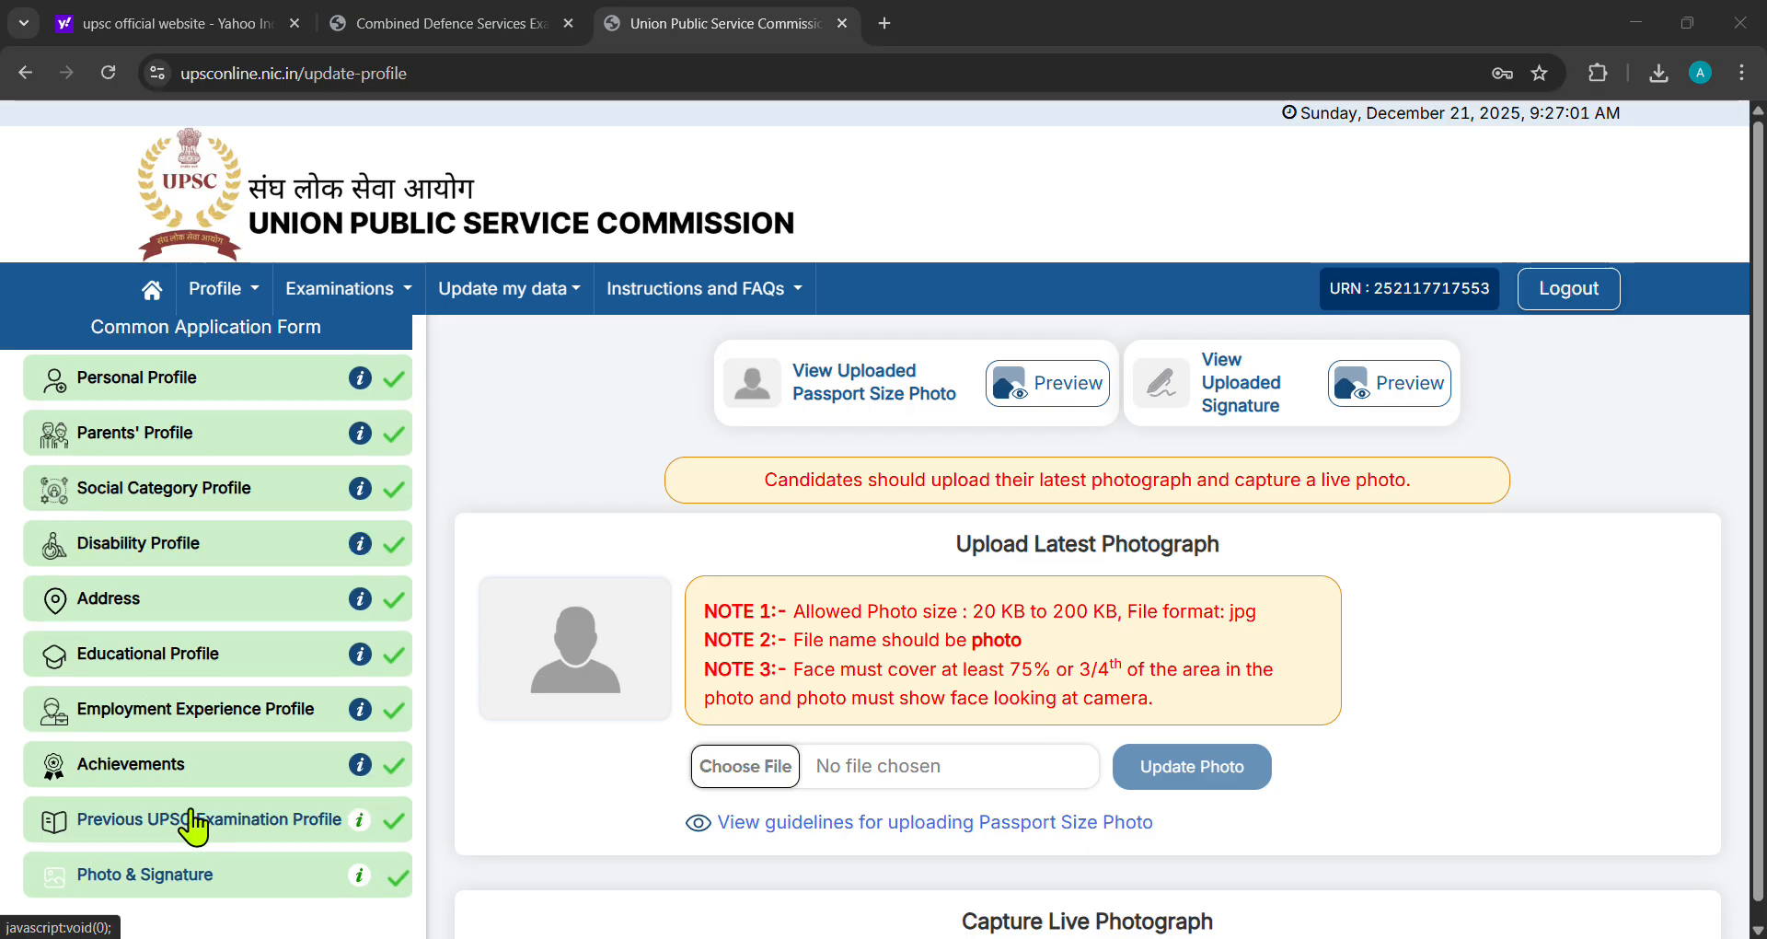